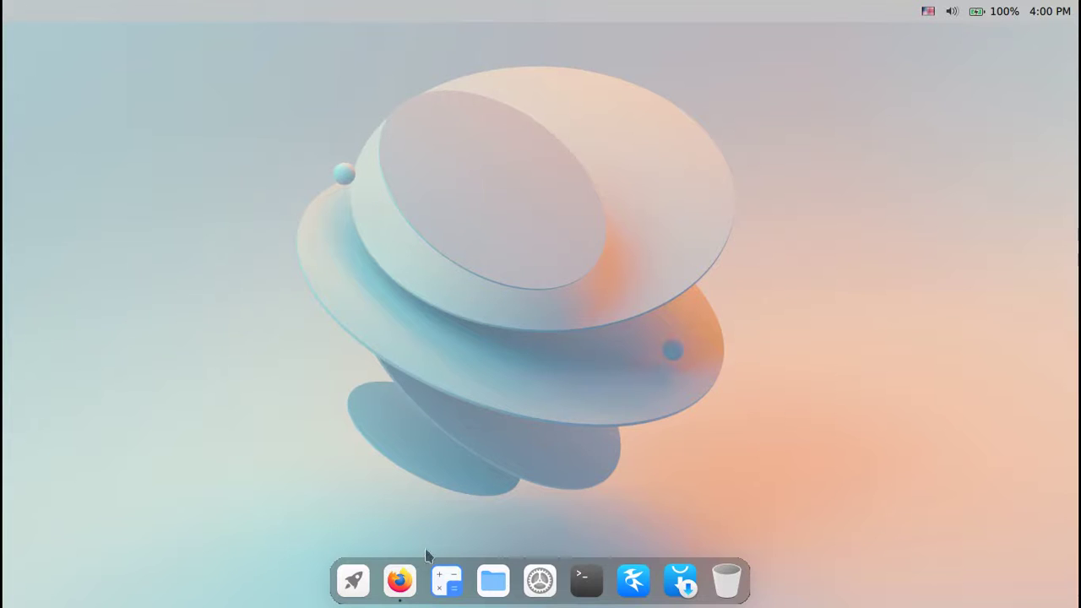
Switch to Firefox, check the download page of the official CutefishOS site, and return to its homepage
click(406, 583)
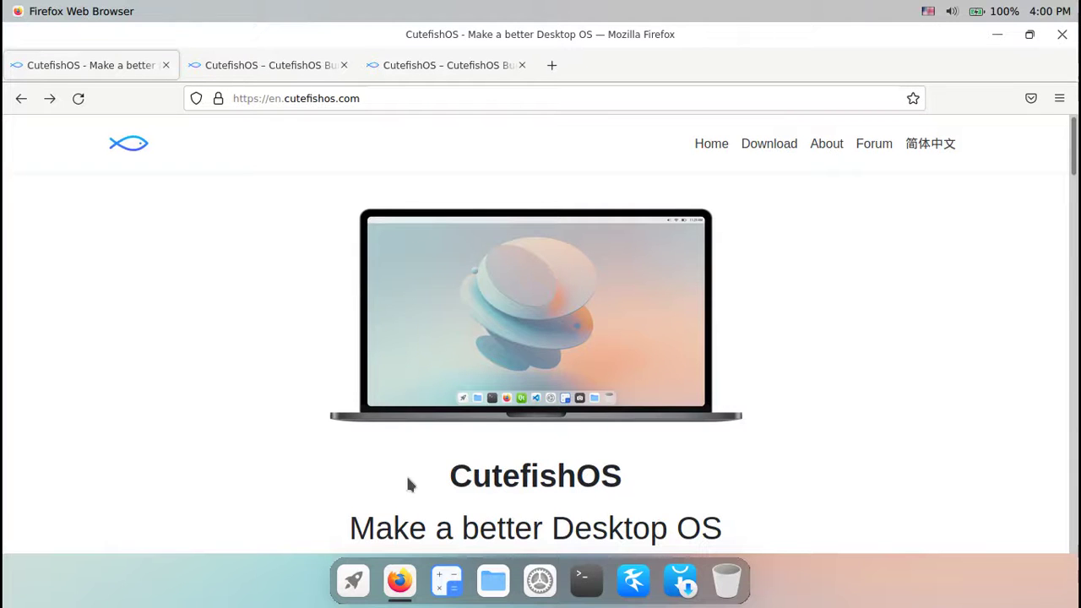
scroll(548, 412, down, 3)
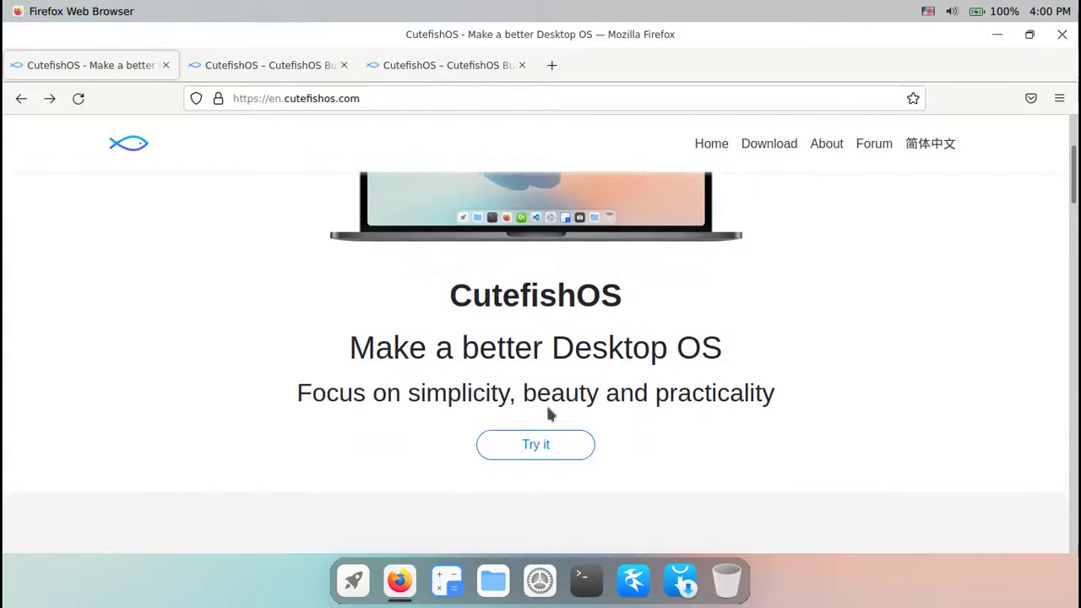
click(531, 449)
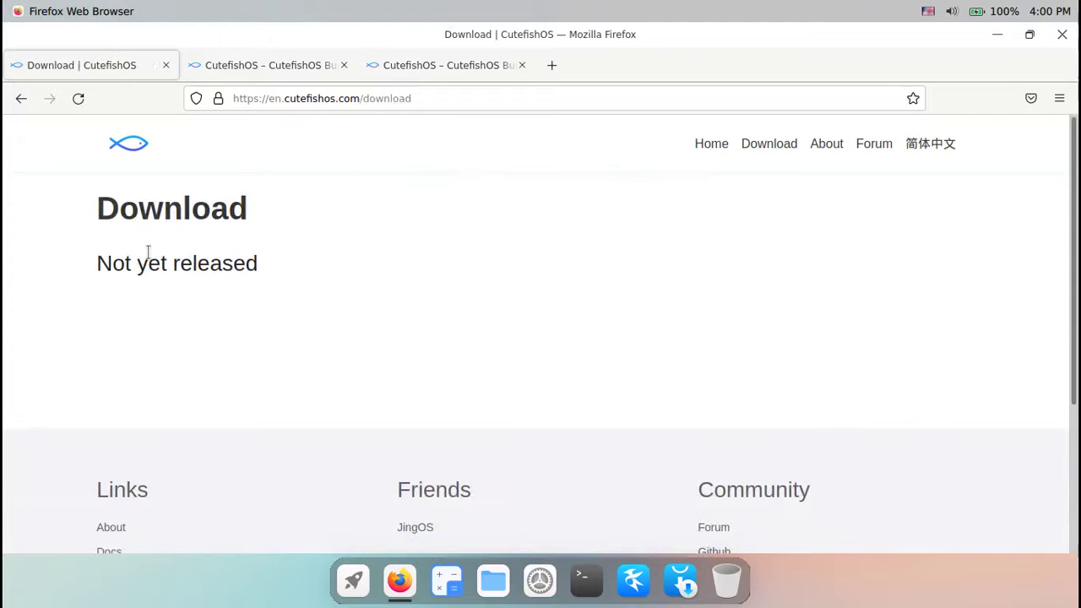
click(21, 98)
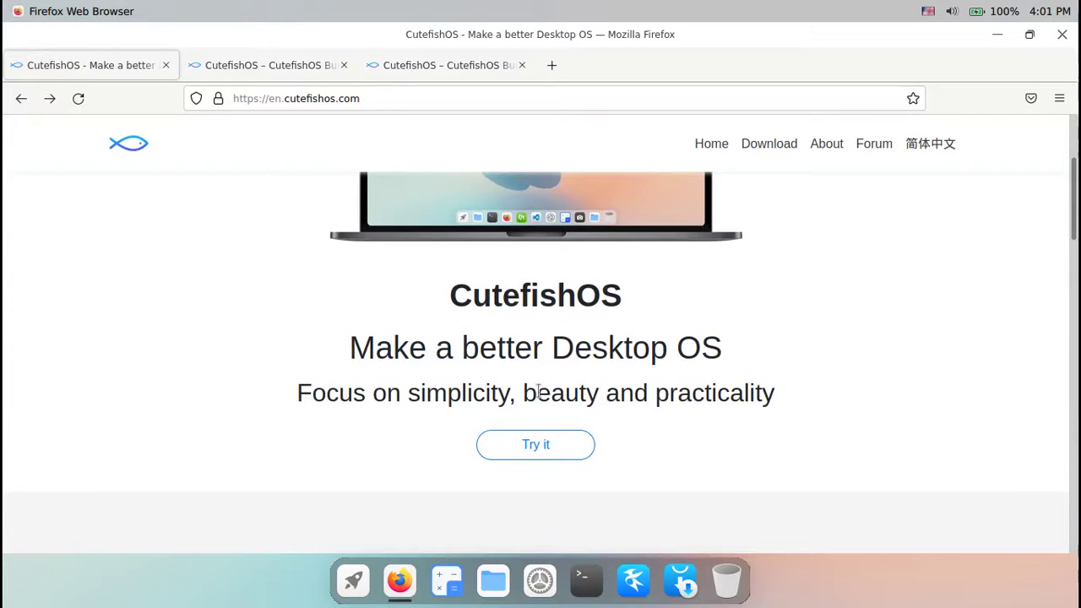
scroll(524, 395, up, 3)
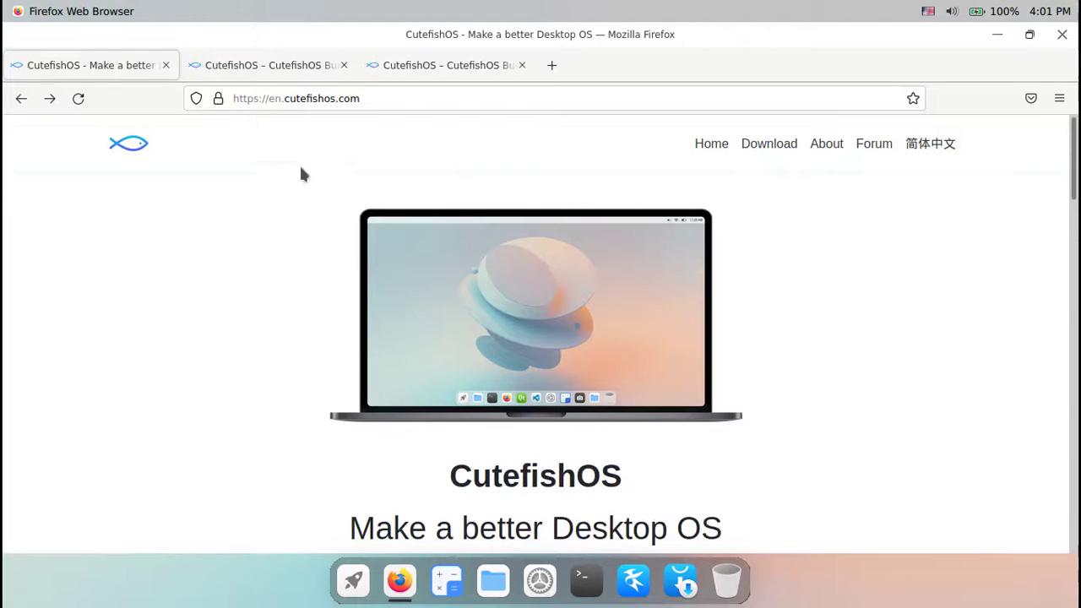
Look over the homepage of the CutefishOS Built on Ubuntu site, including its tagline and feature sections
click(281, 72)
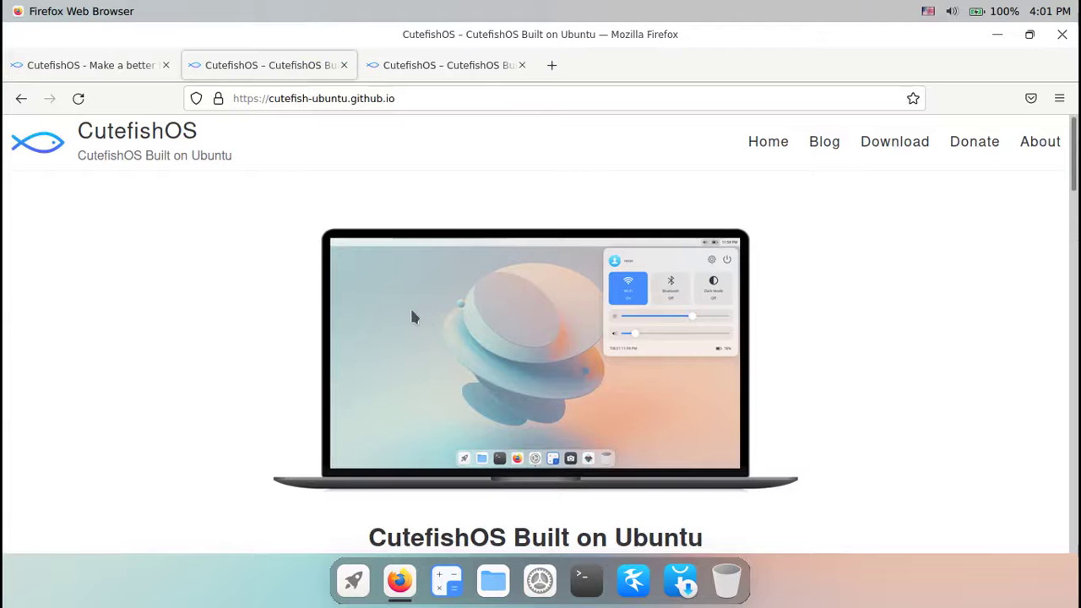
double_click(204, 157)
click(242, 206)
scroll(208, 213, down, 9)
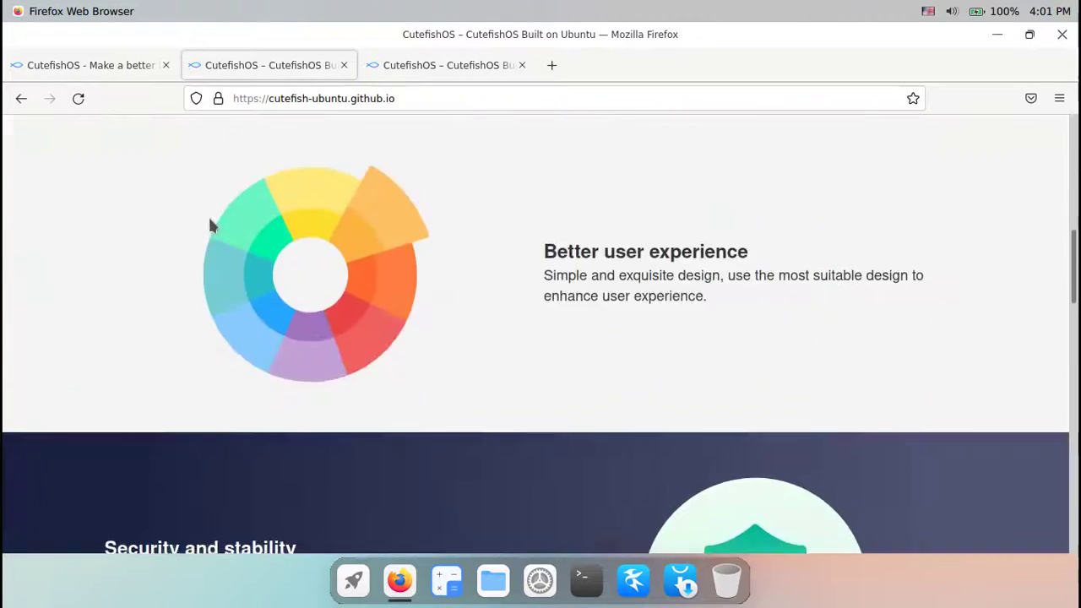
scroll(207, 222, down, 3)
scroll(178, 157, up, 12)
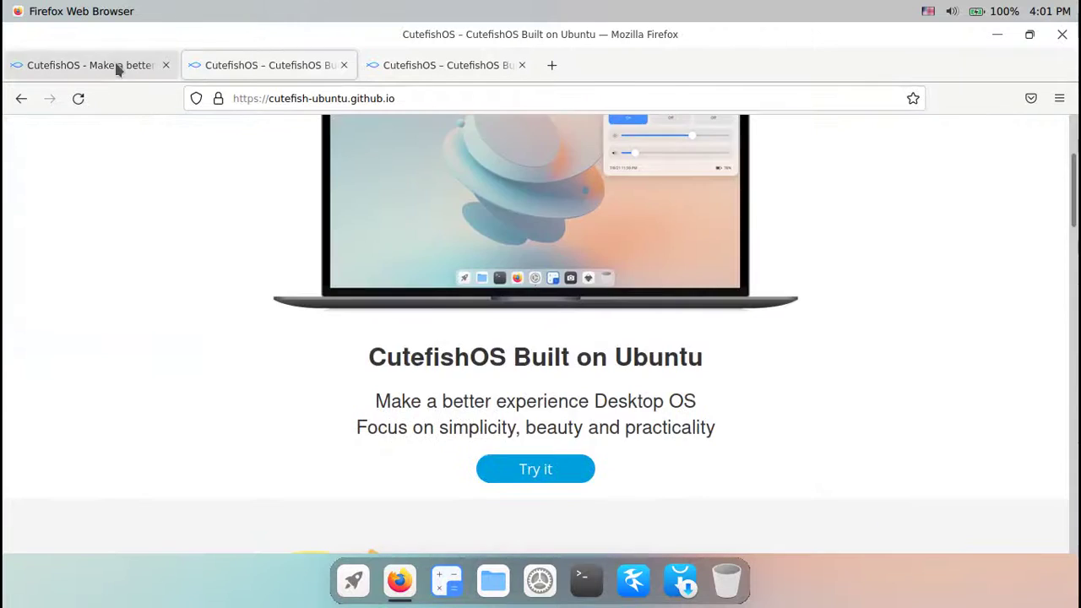
Examine the official CutefishOS homepage from the introduction through the applications section to the footer links
click(115, 65)
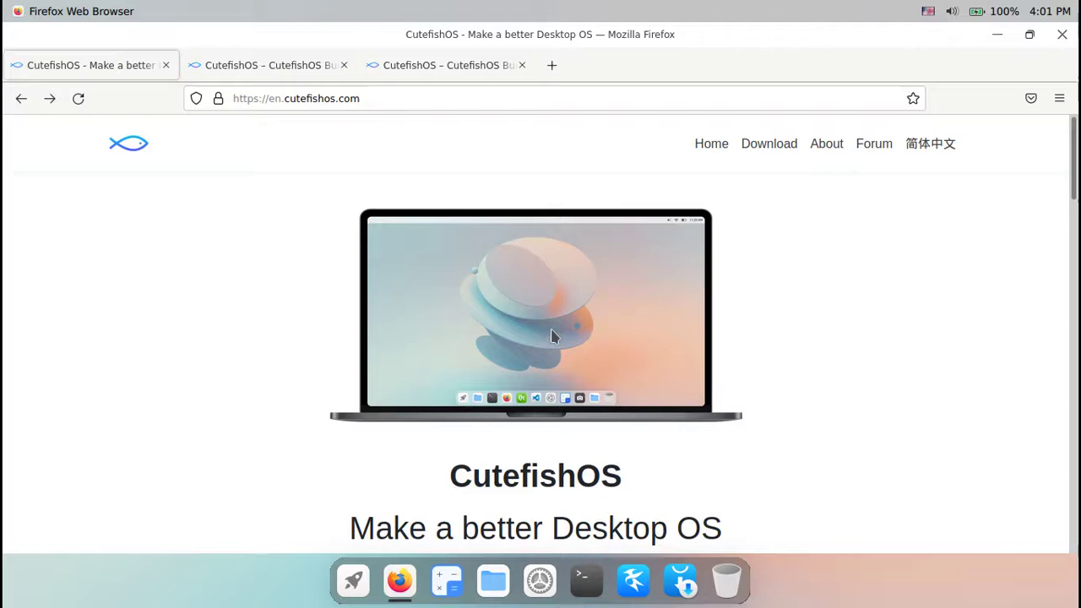
scroll(549, 342, down, 5)
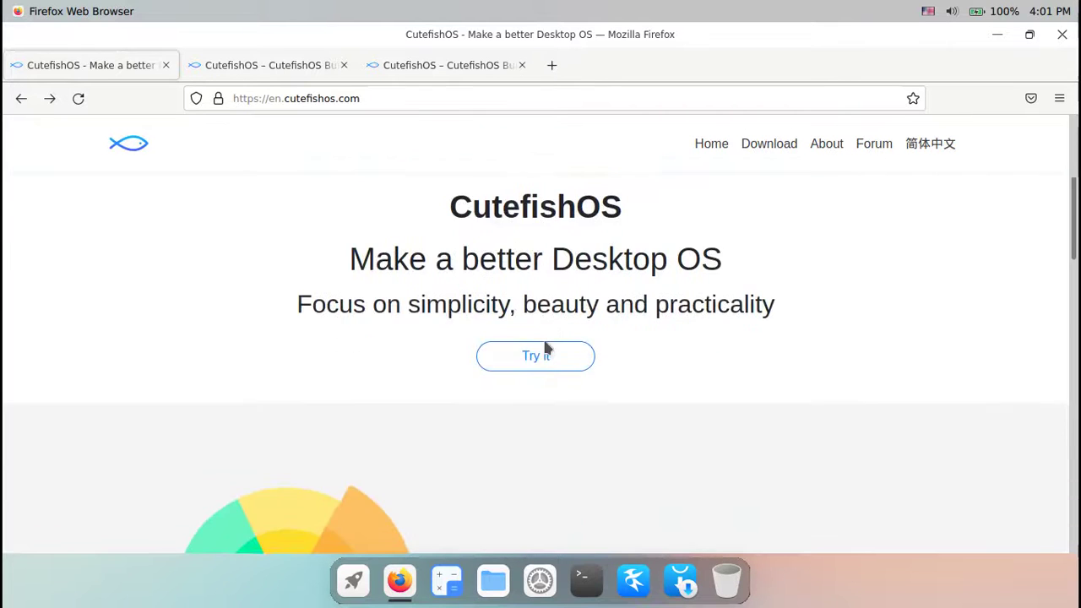
scroll(546, 346, up, 4)
scroll(545, 346, up, 1)
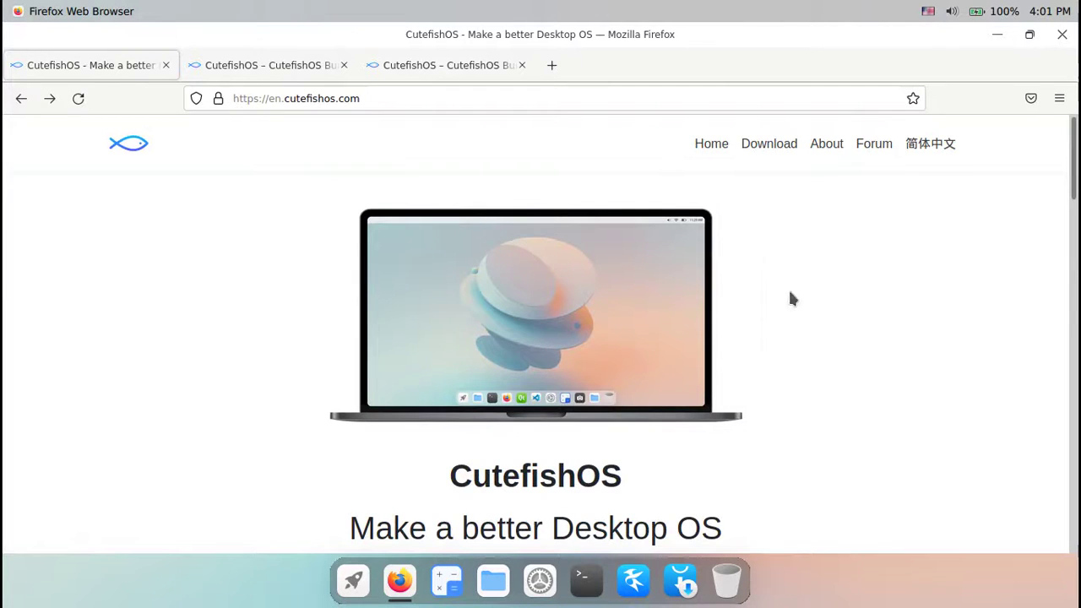
scroll(614, 301, down, 10)
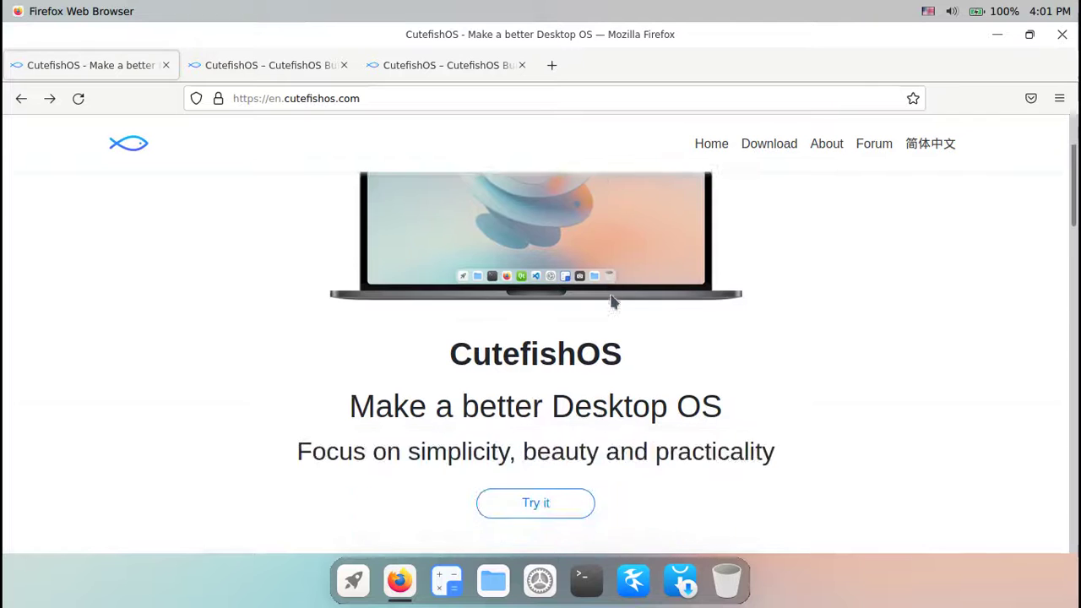
scroll(610, 306, down, 10)
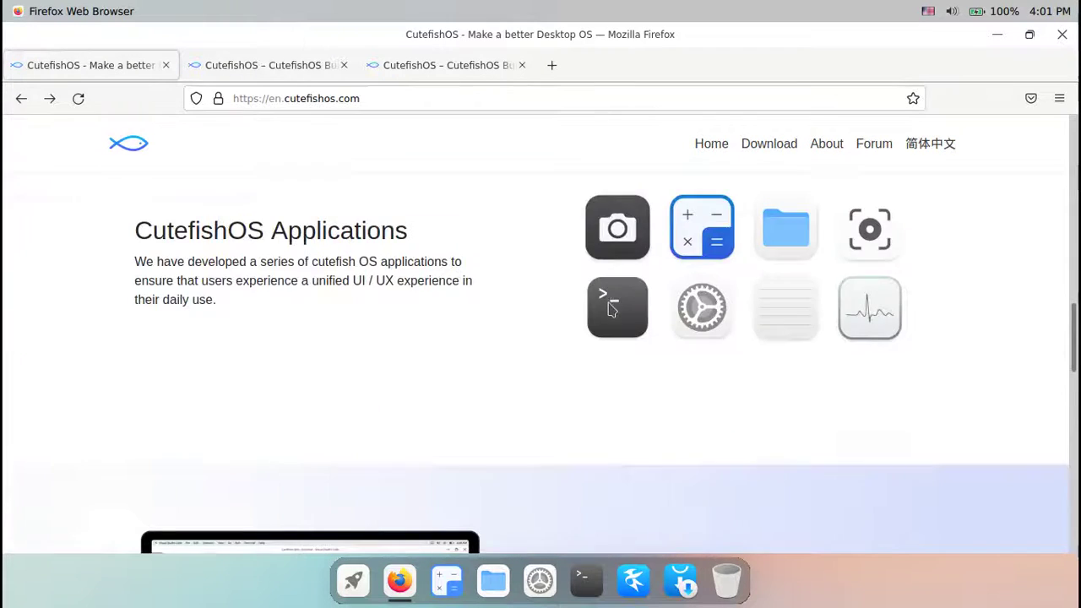
scroll(401, 288, down, 8)
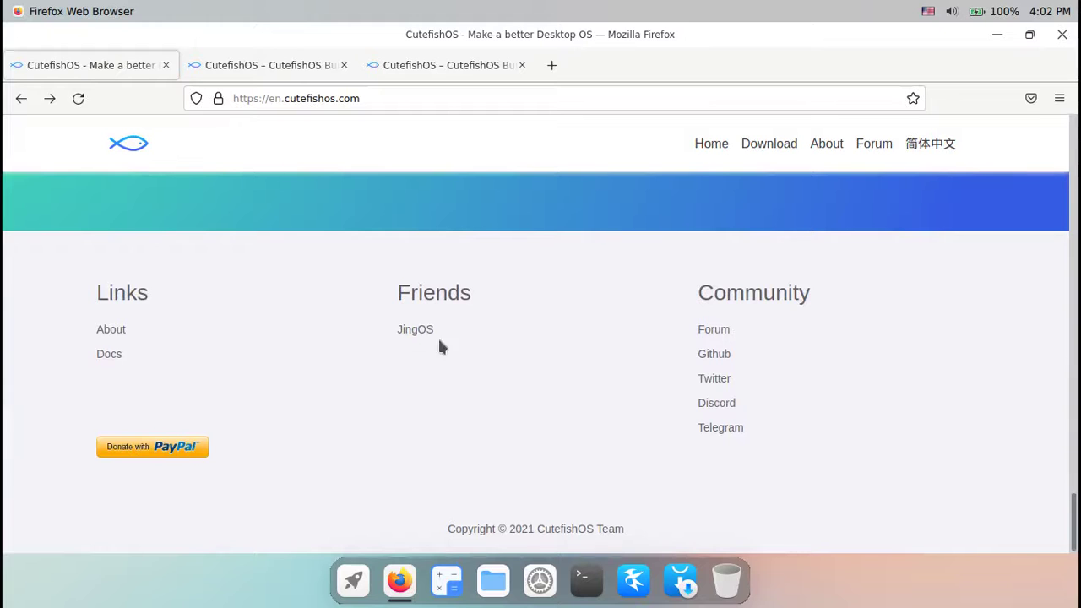
scroll(597, 355, up, 2)
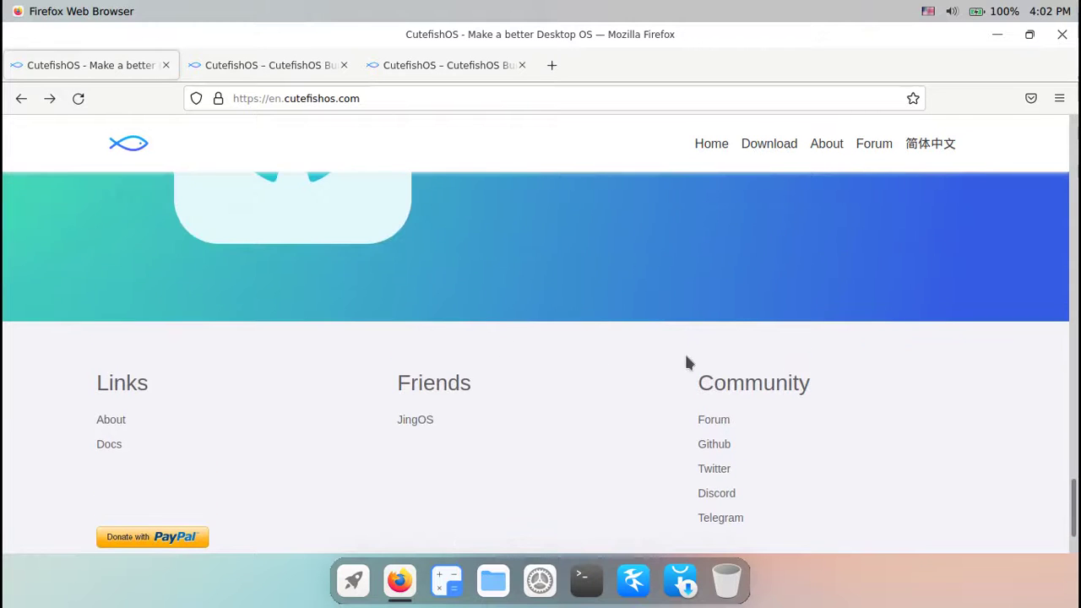
drag(1078, 488, 1078, 123)
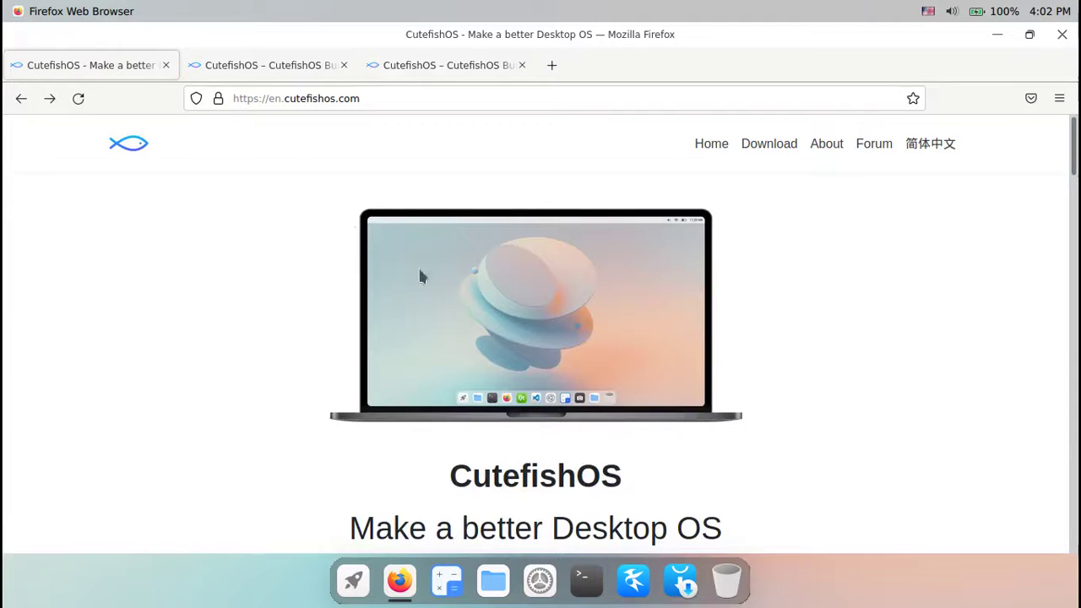
scroll(451, 258, down, 5)
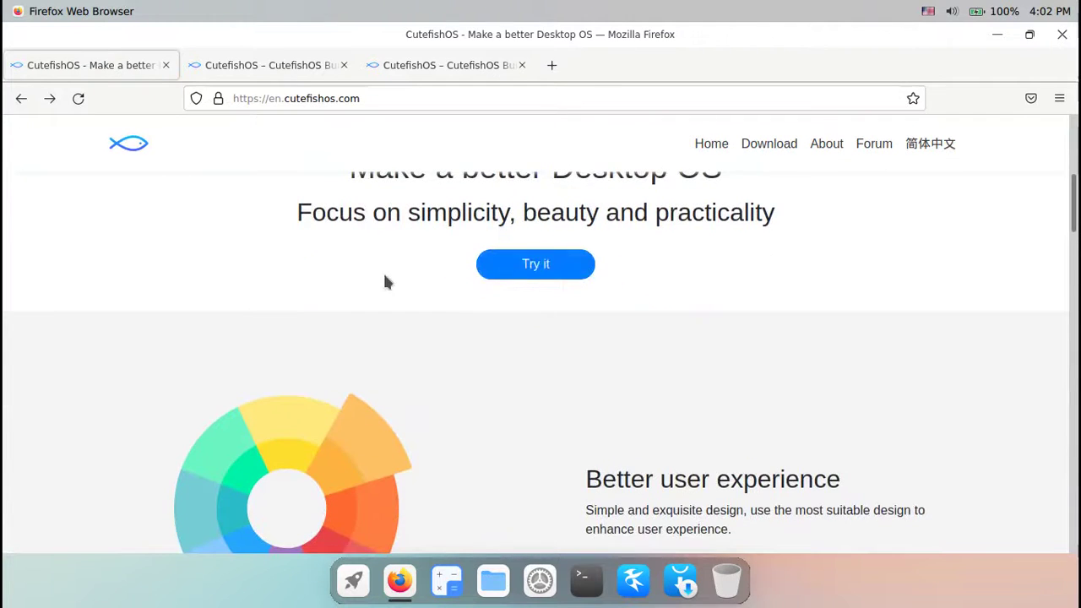
scroll(382, 271, up, 5)
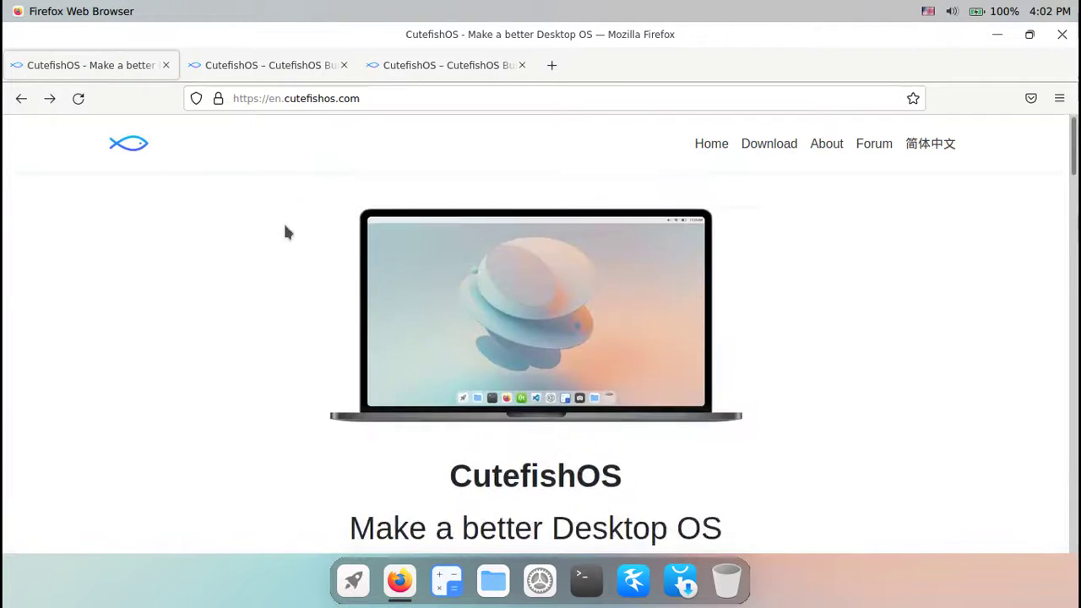
Compare the introduction of the CutefishOS Built on Ubuntu homepage with that of the official CutefishOS homepage
click(260, 74)
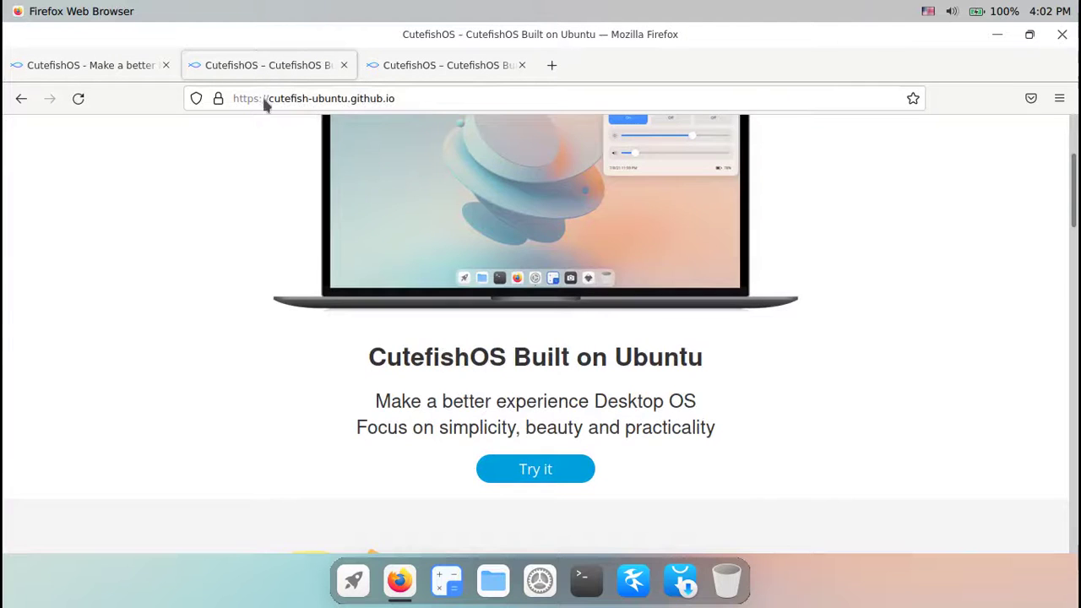
scroll(638, 412, up, 2)
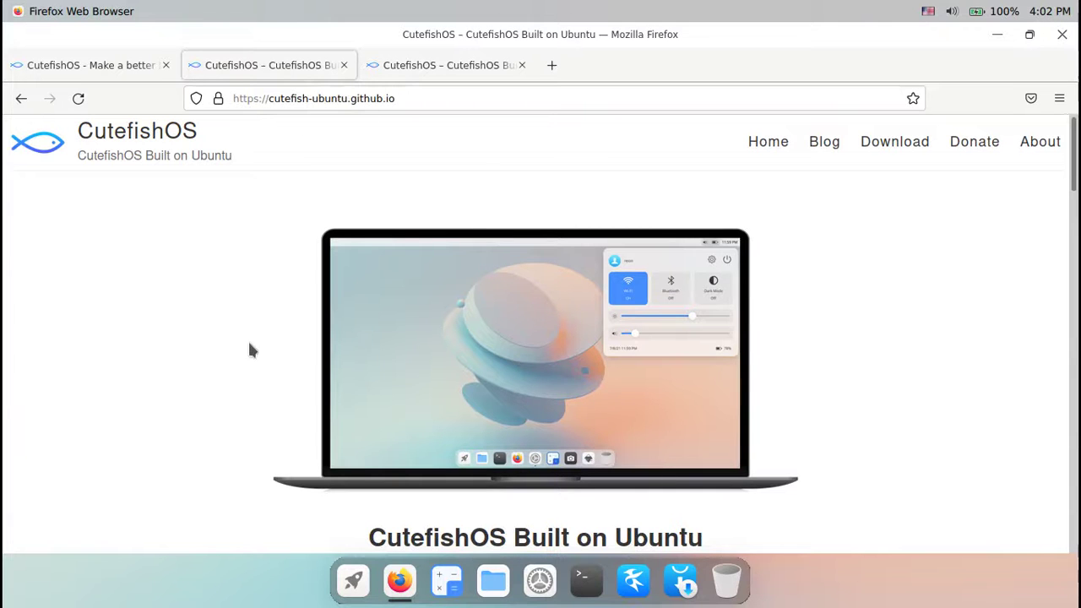
scroll(249, 349, down, 5)
click(125, 68)
scroll(332, 302, up, 4)
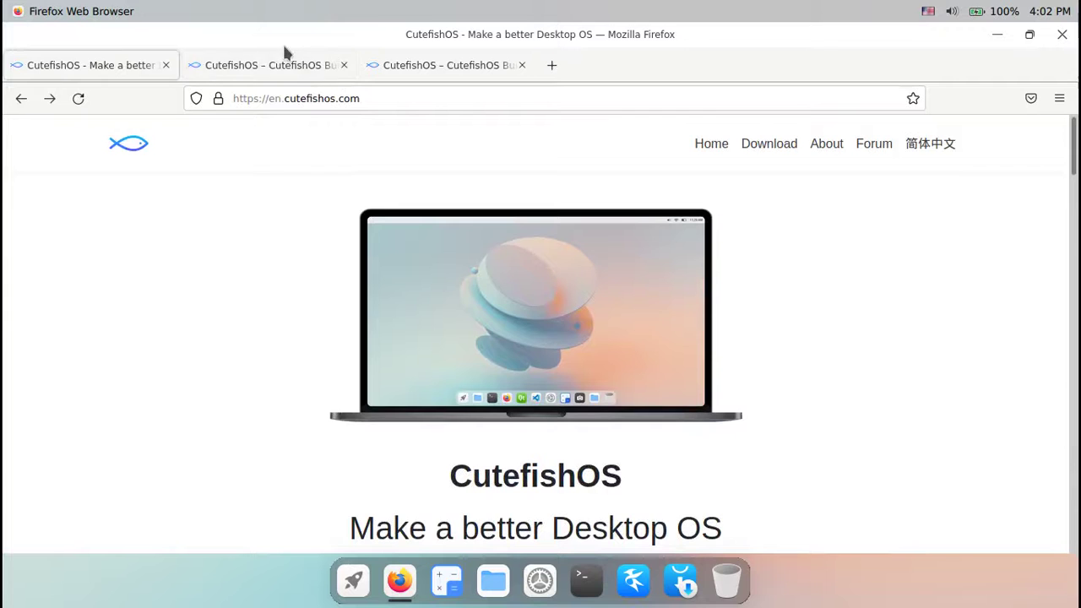
Review the Ubuntu-based site's homepage down to its footer and highlight the copyright line
click(288, 67)
scroll(292, 312, down, 6)
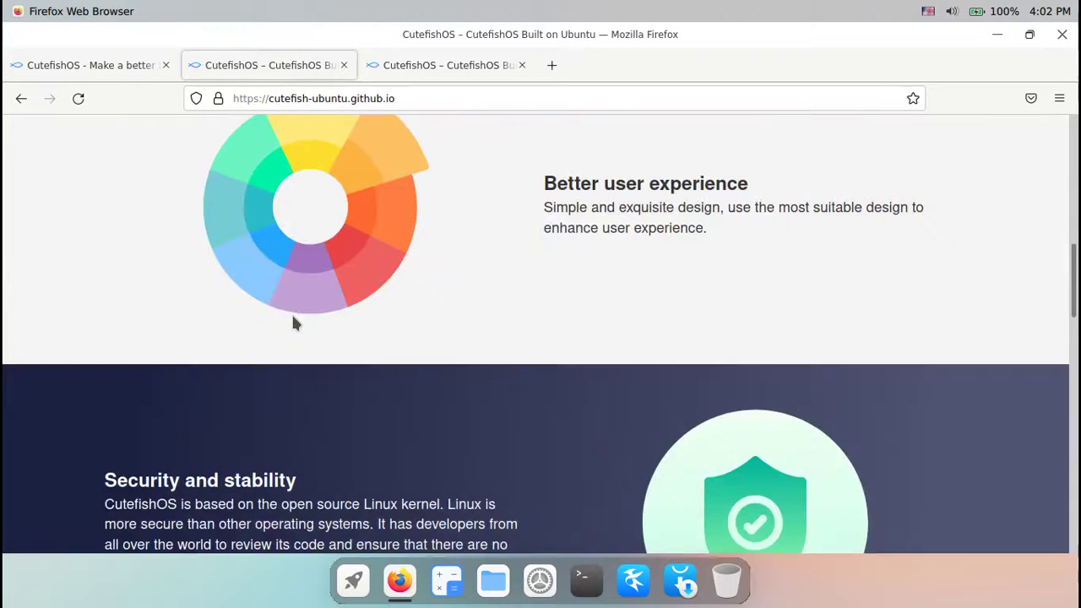
scroll(293, 323, down, 12)
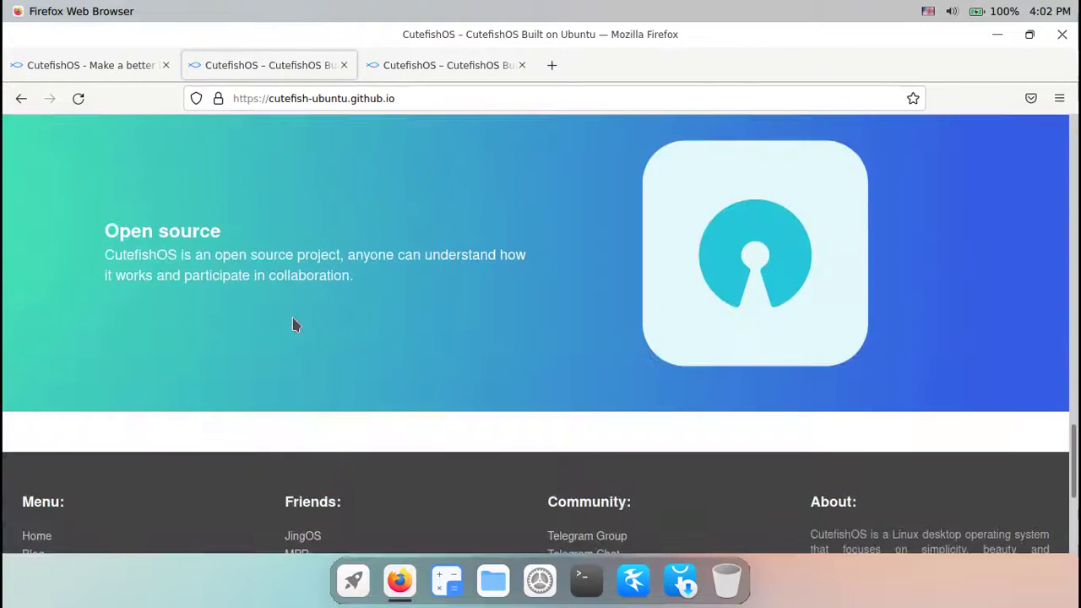
scroll(293, 323, down, 5)
drag(621, 492, 463, 491)
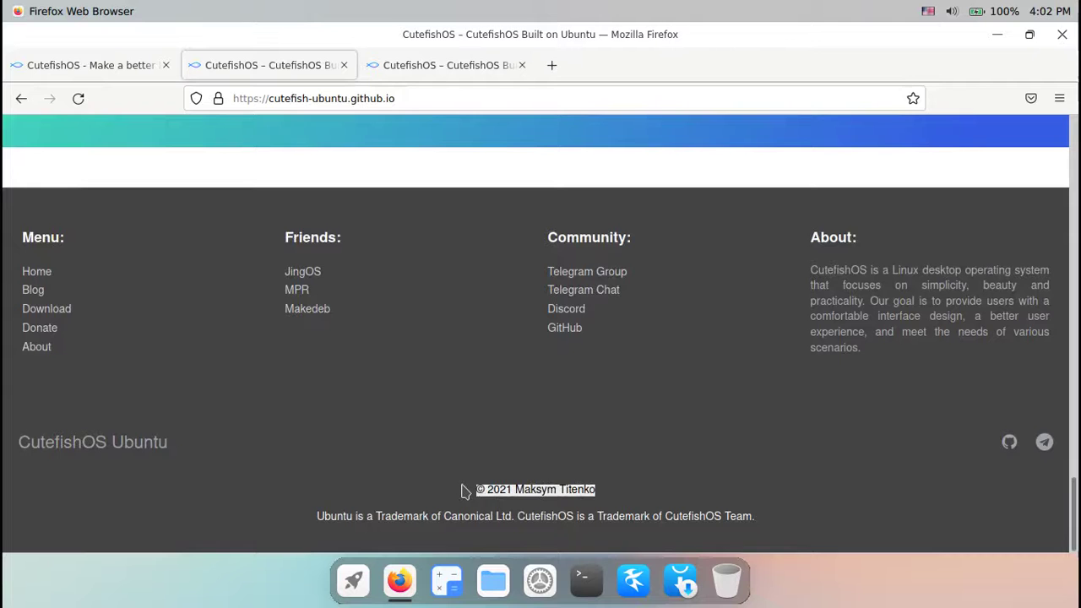
click(625, 491)
Check the copyright line and links in the footer of the official CutefishOS homepage
click(109, 67)
scroll(473, 482, down, 10)
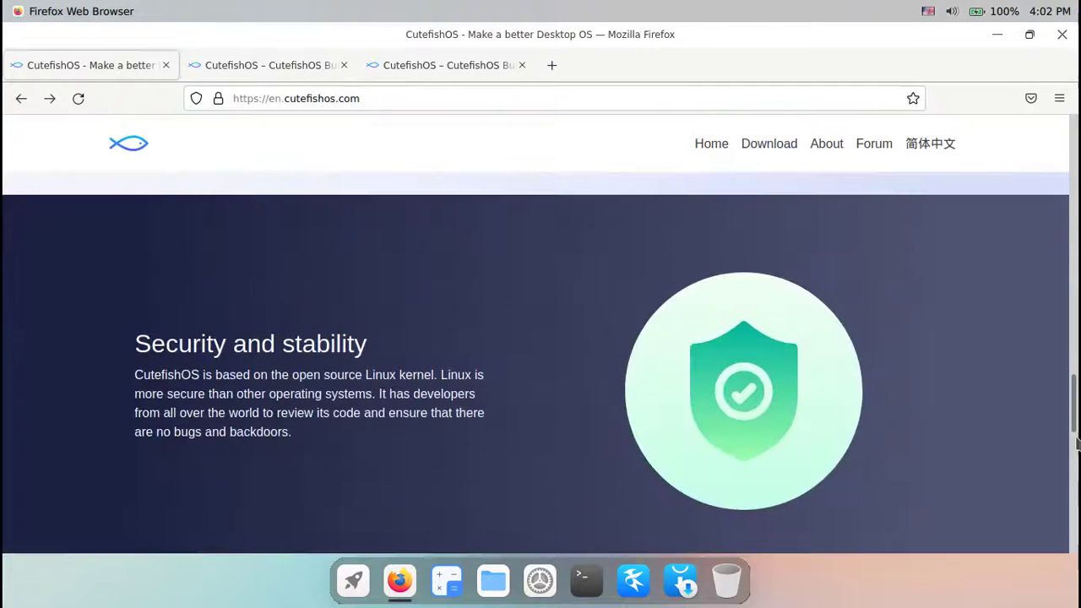
scroll(1060, 476, down, 10)
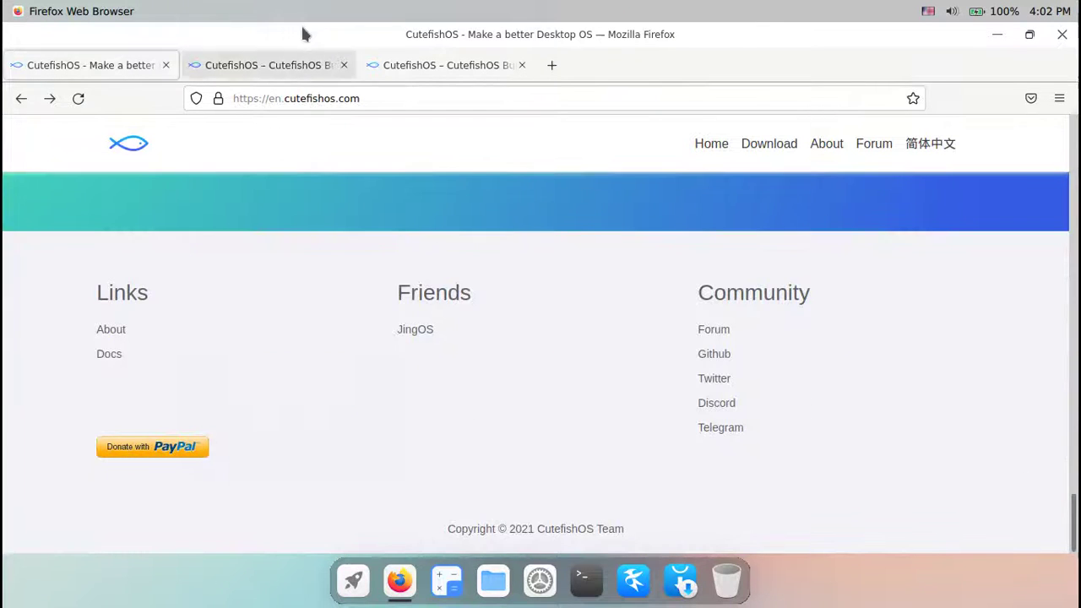
Review the CutefishOS Built on Ubuntu homepage from its footer back up to the introduction
click(289, 72)
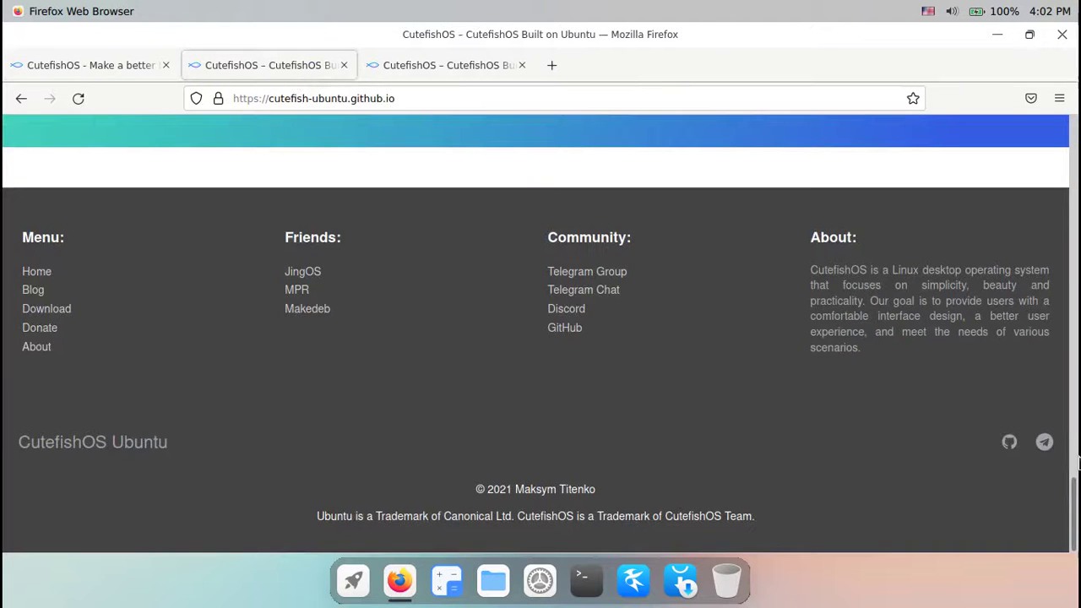
drag(1074, 507, 1060, 456)
scroll(1057, 454, down, 3)
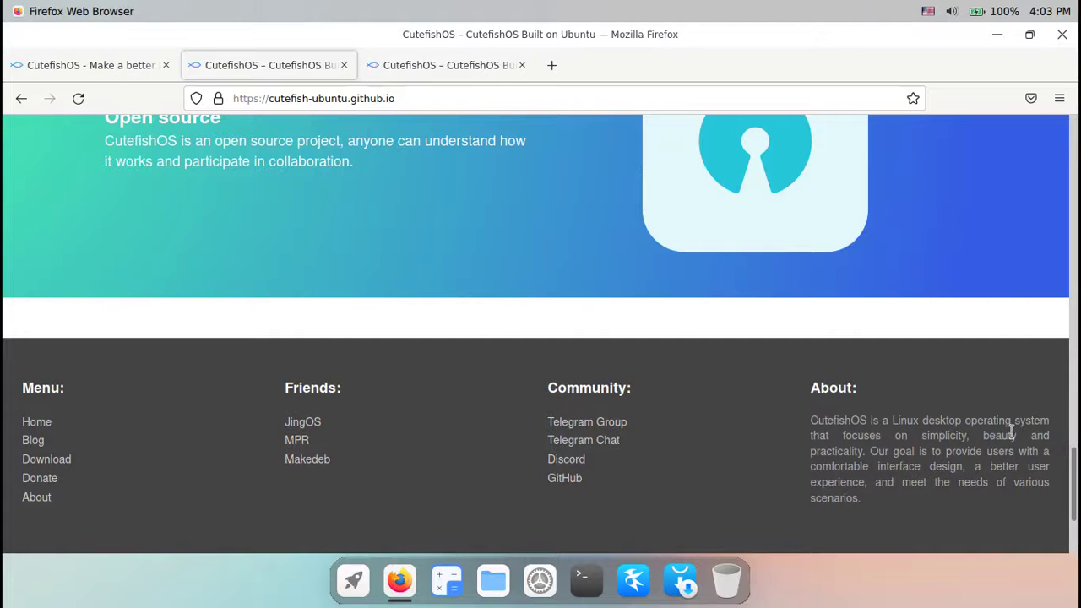
scroll(706, 422, up, 10)
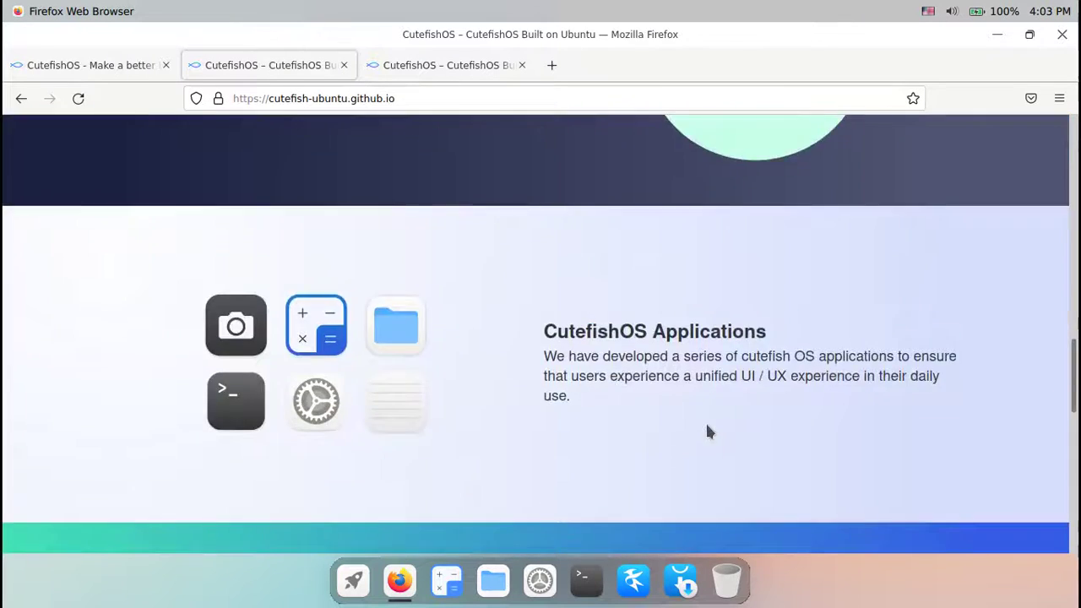
scroll(709, 431, up, 5)
scroll(629, 342, down, 3)
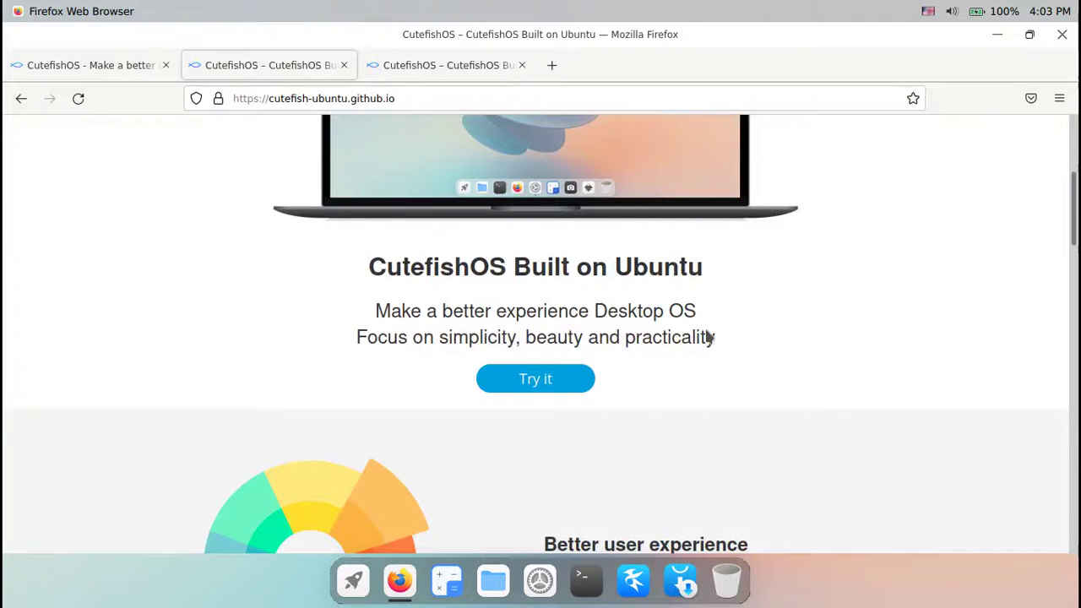
scroll(706, 338, up, 3)
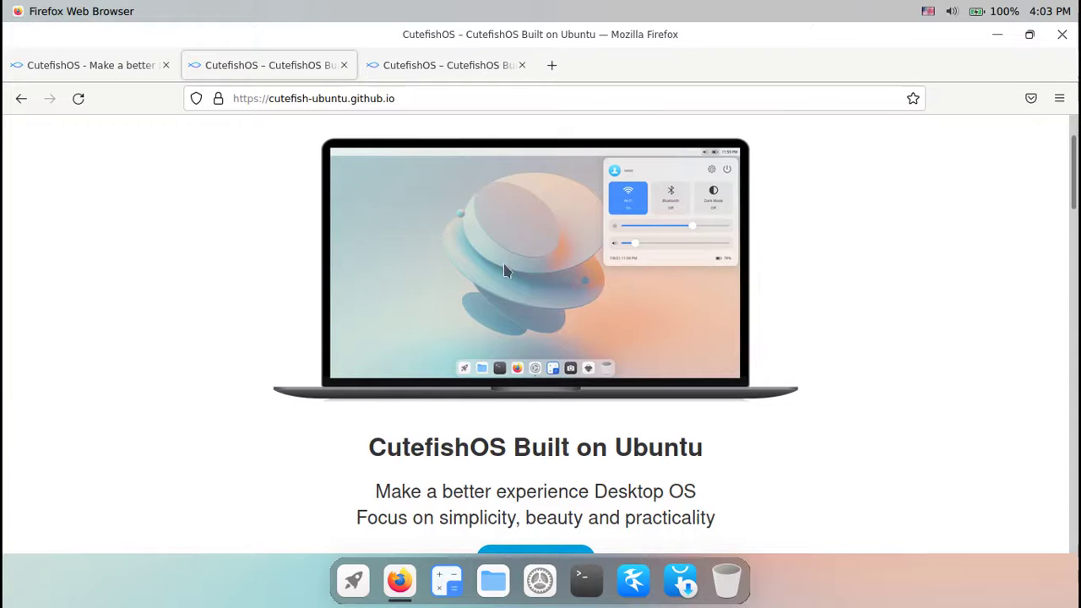
Read the release notes for CutefishOS - Ubuntu v0.4.2 Beta - Developer Edition on the Ubuntu-based site's download page
click(459, 65)
scroll(302, 314, down, 2)
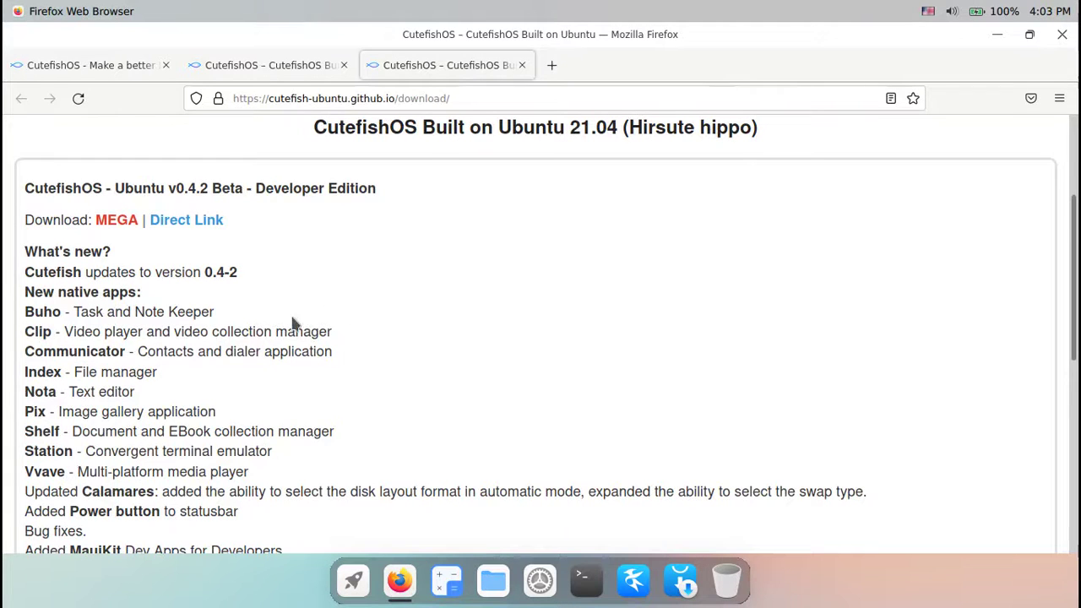
scroll(253, 321, down, 2)
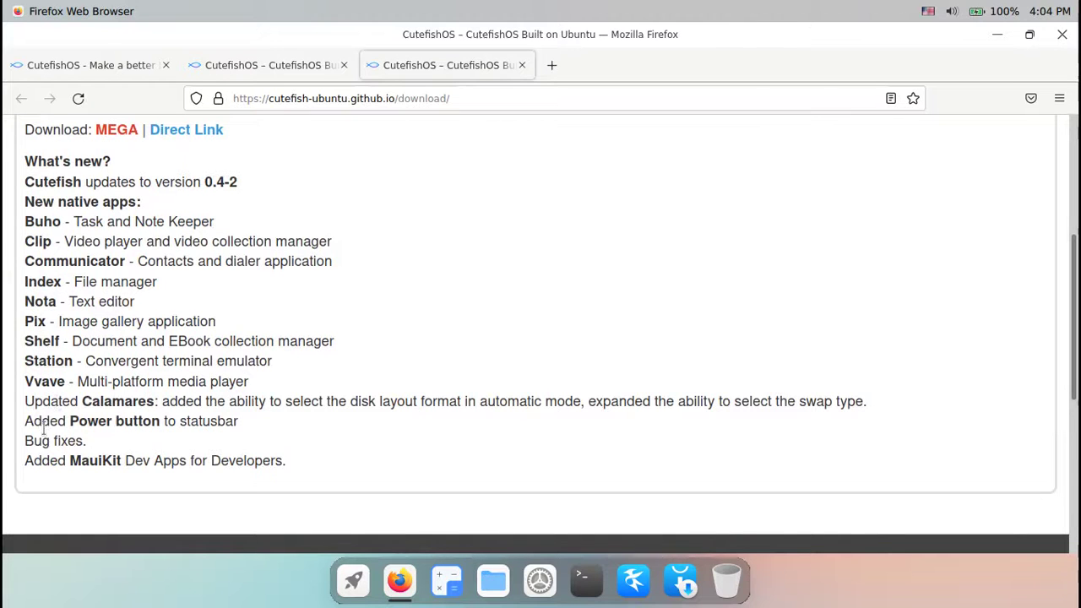
scroll(494, 354, down, 2)
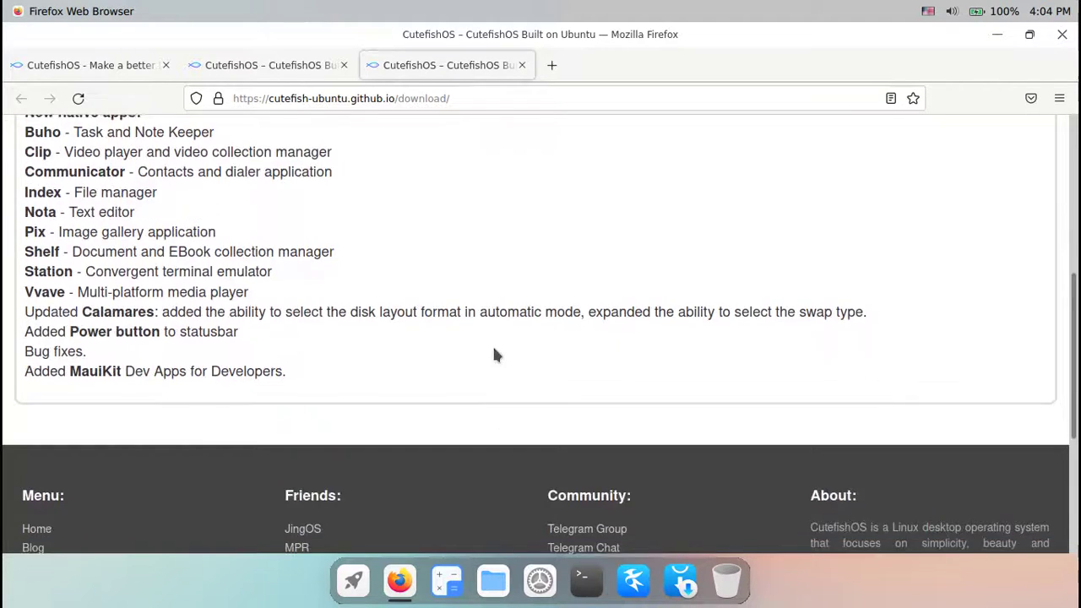
scroll(494, 355, up, 5)
scroll(495, 321, up, 2)
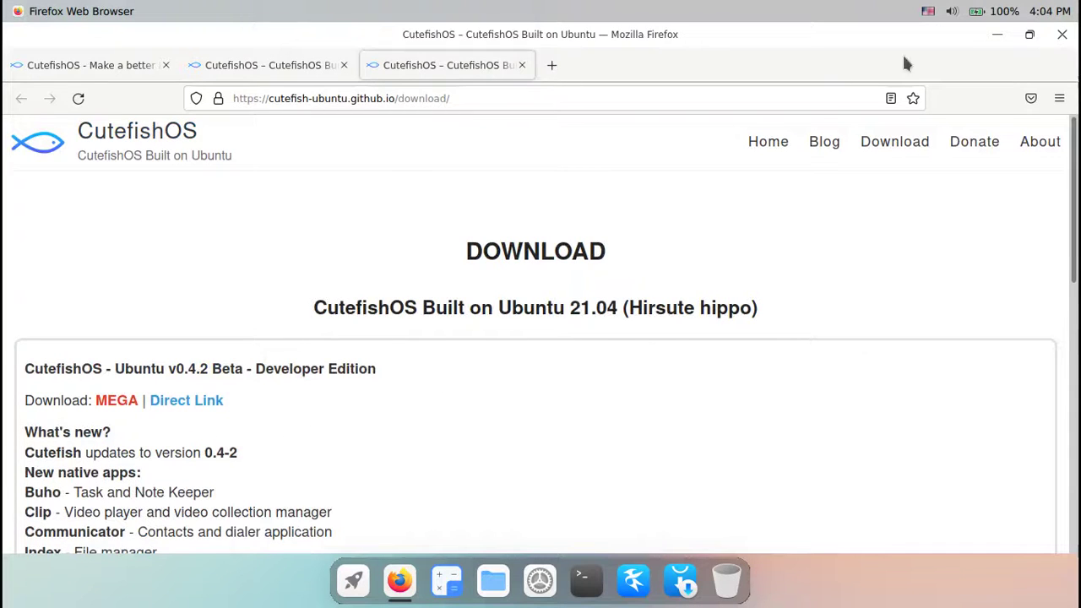
Minimize the browser, switch to Terminal and run neofetch to print the system information
click(997, 37)
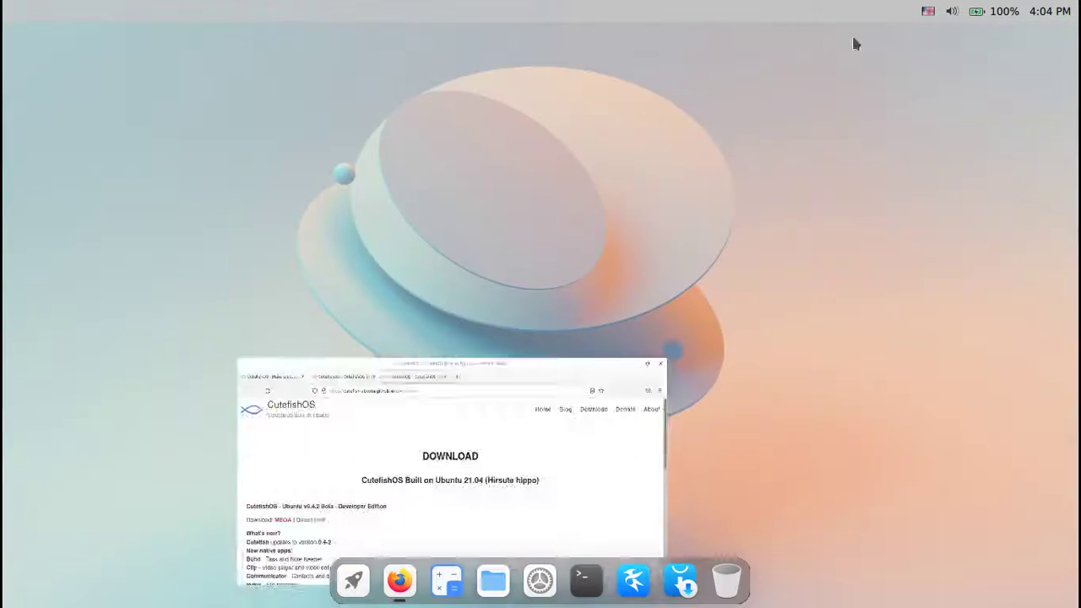
click(590, 580)
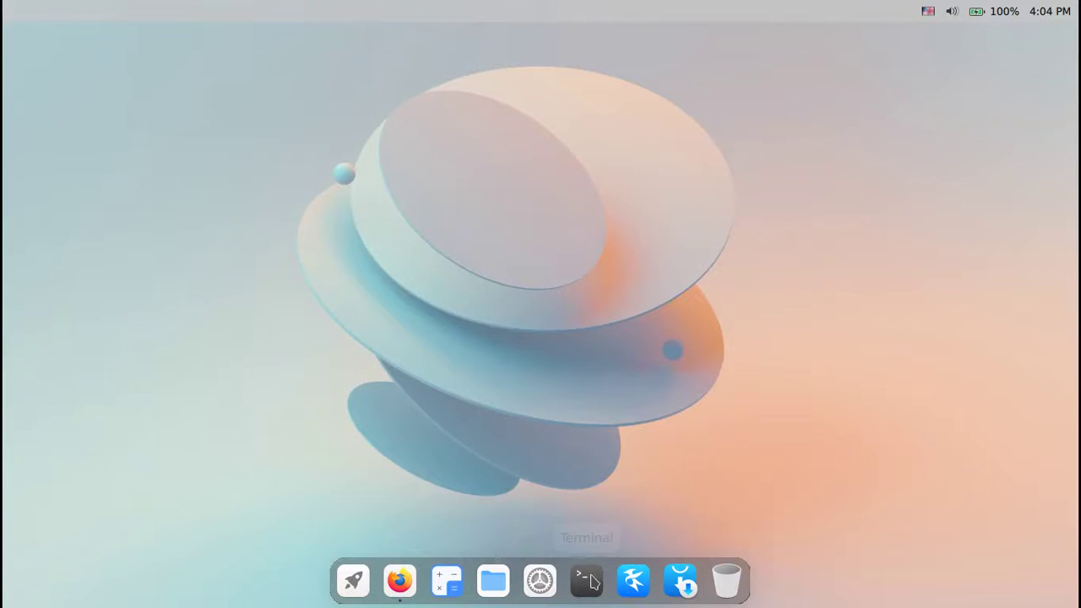
text(neofetch)
key(Return)
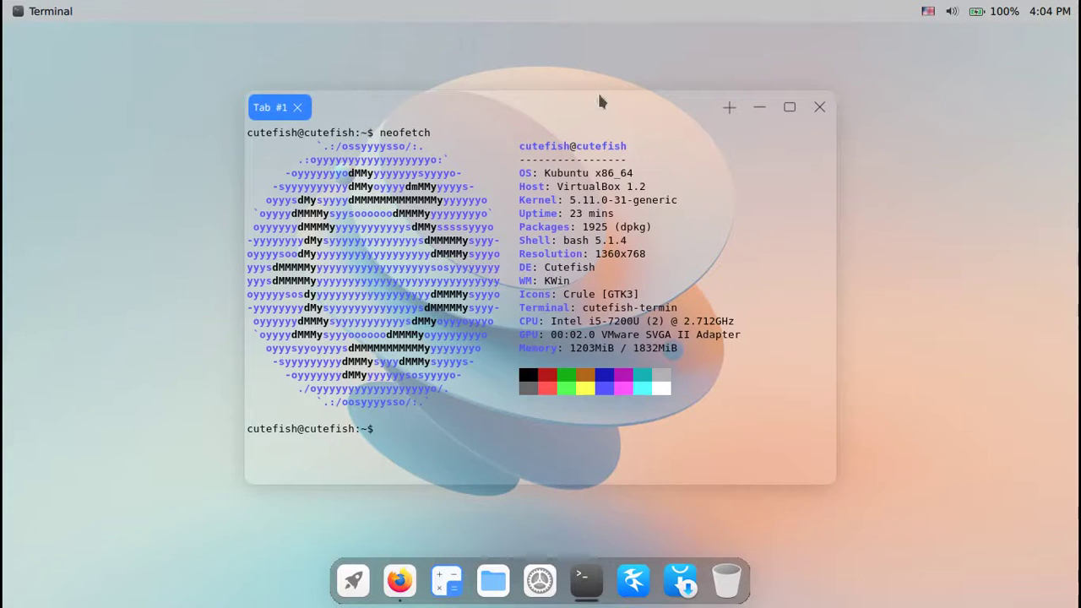
Review the OS, kernel, packages, desktop environment, icons and memory entries in the neofetch output, highlighting them in turn
double_click(571, 172)
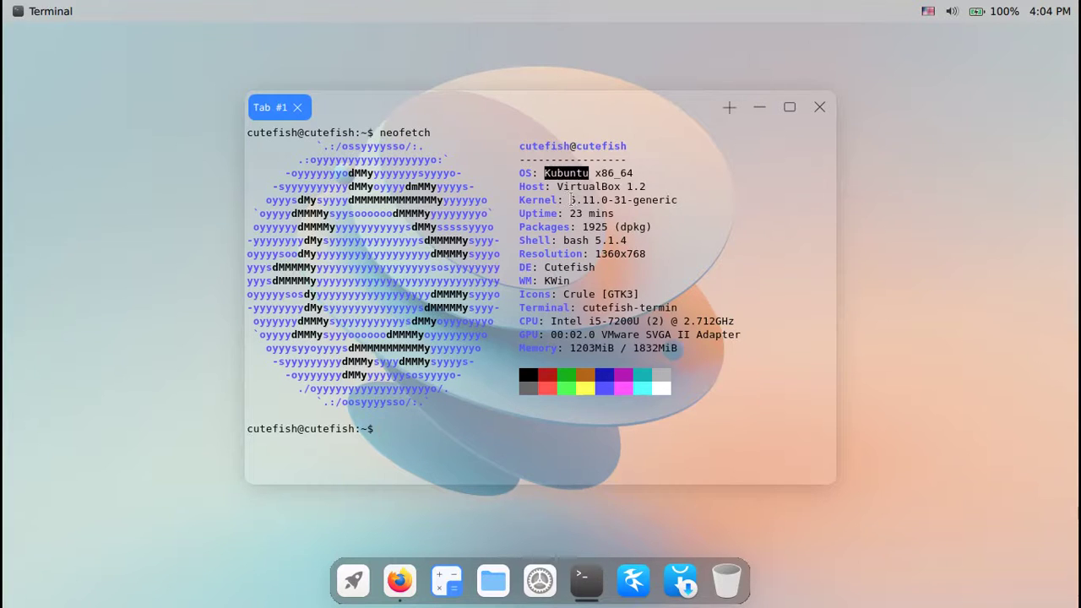
drag(570, 200, 622, 200)
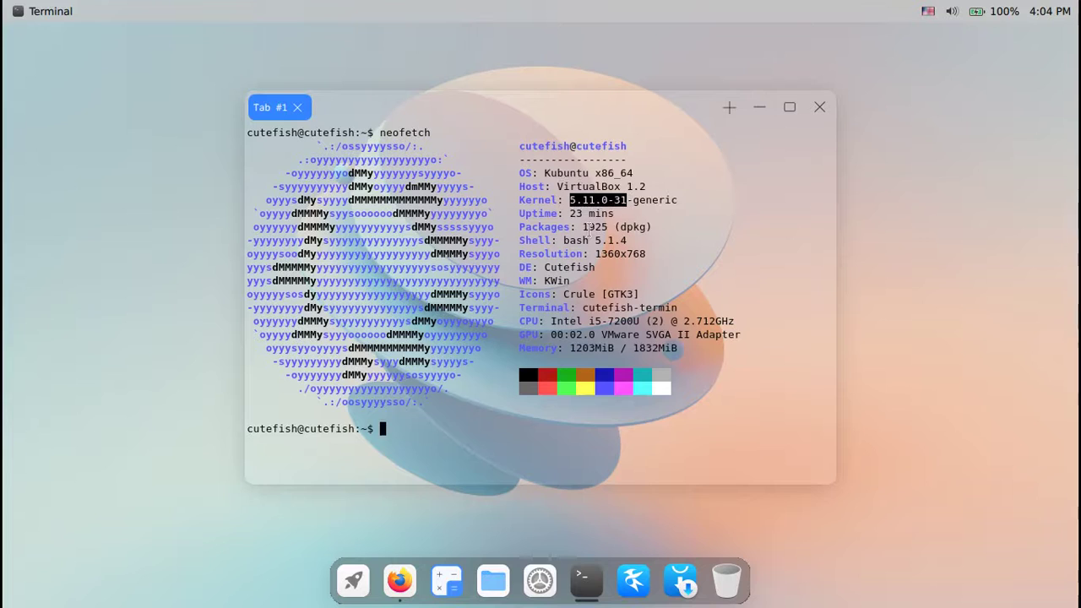
double_click(585, 227)
click(587, 243)
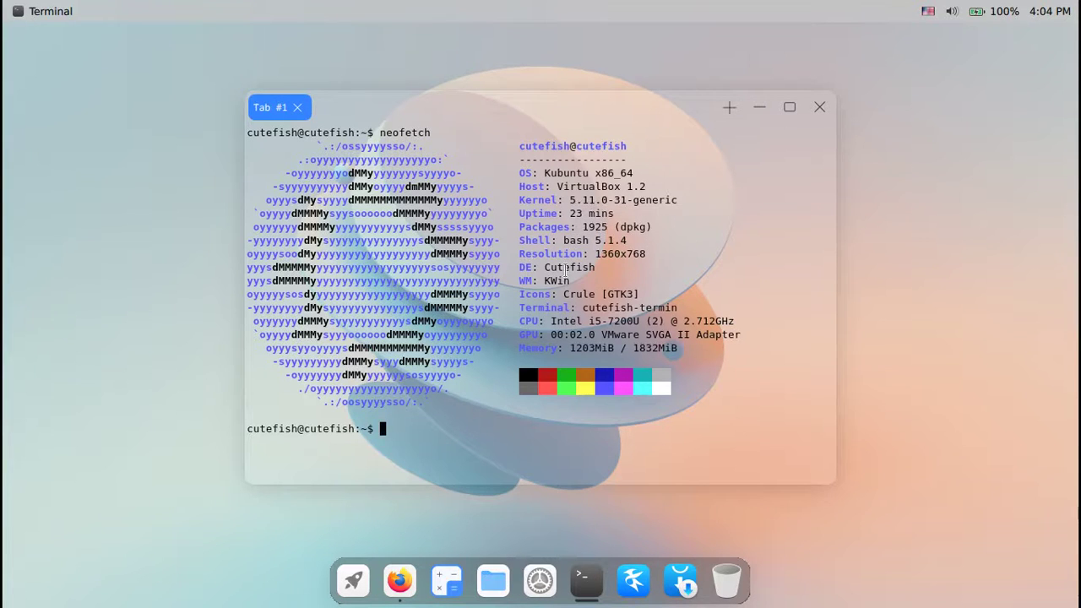
double_click(565, 268)
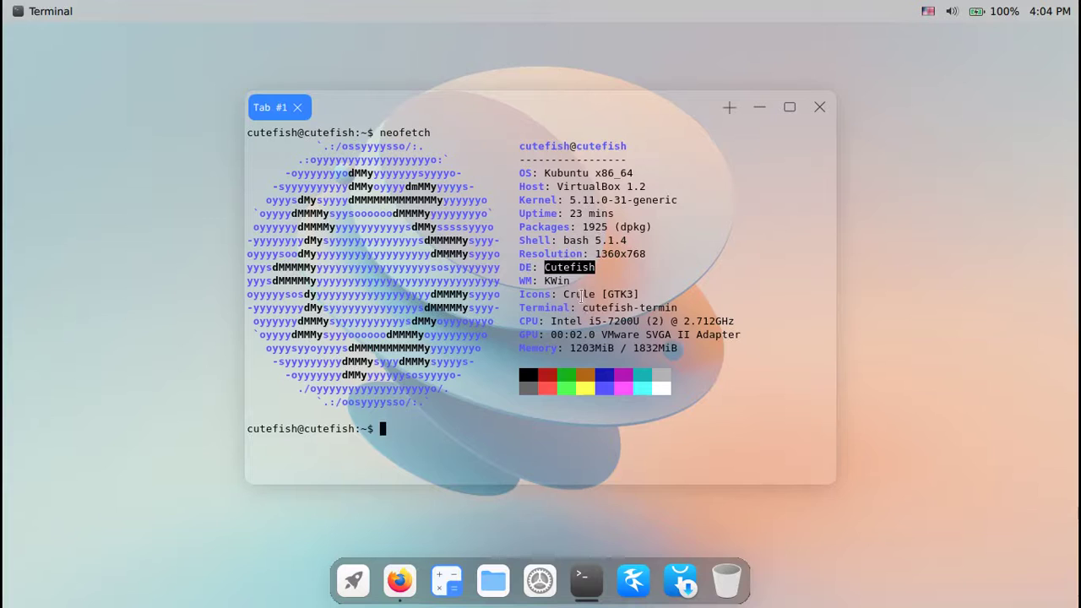
double_click(581, 295)
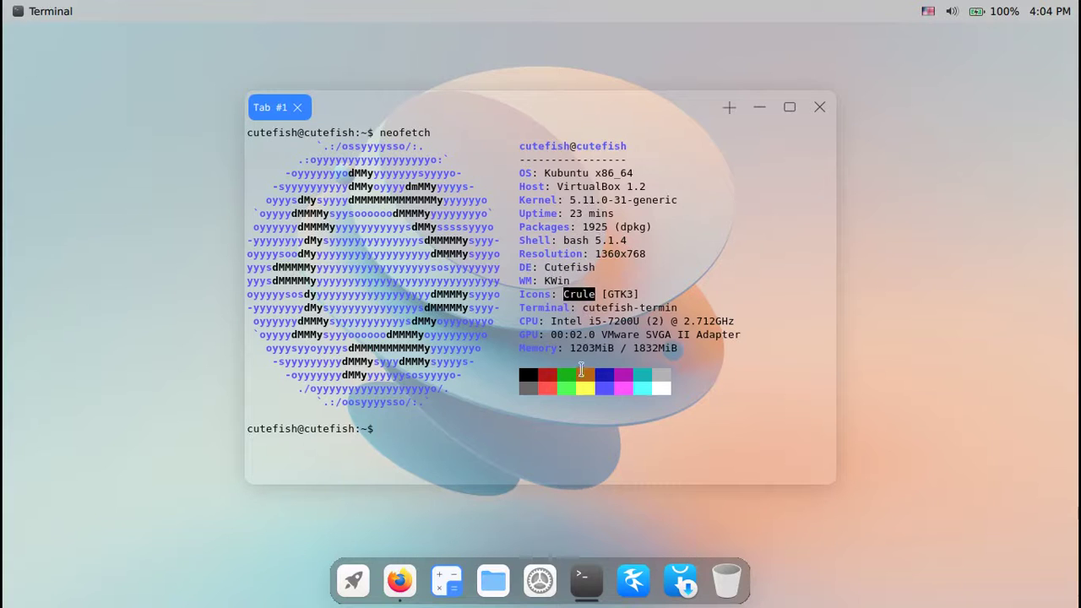
double_click(581, 348)
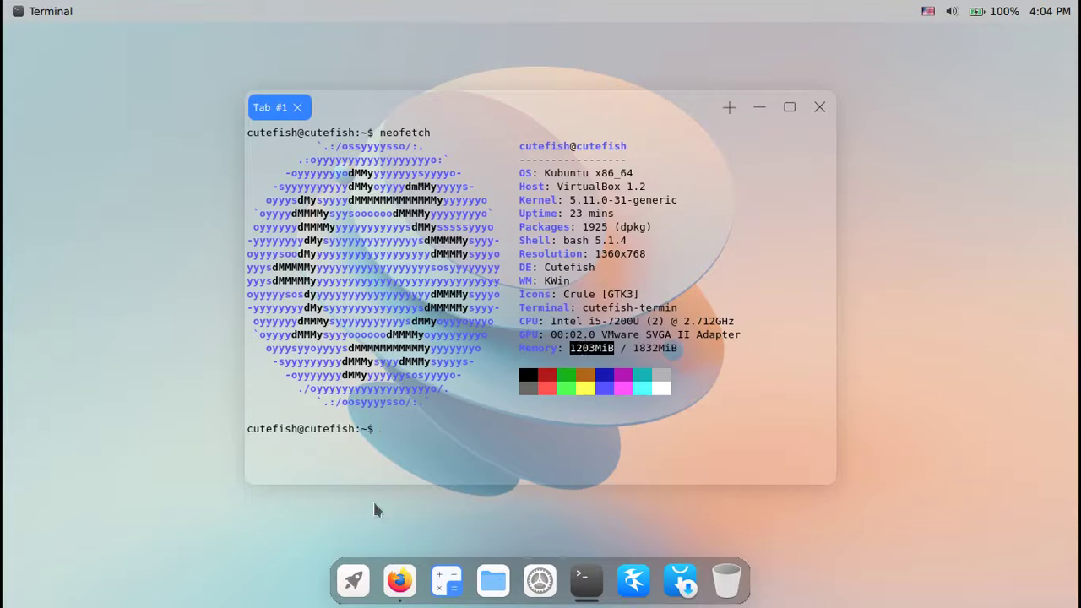
Highlight the uptime and memory entries in the neofetch output, and close the terminal window
click(400, 581)
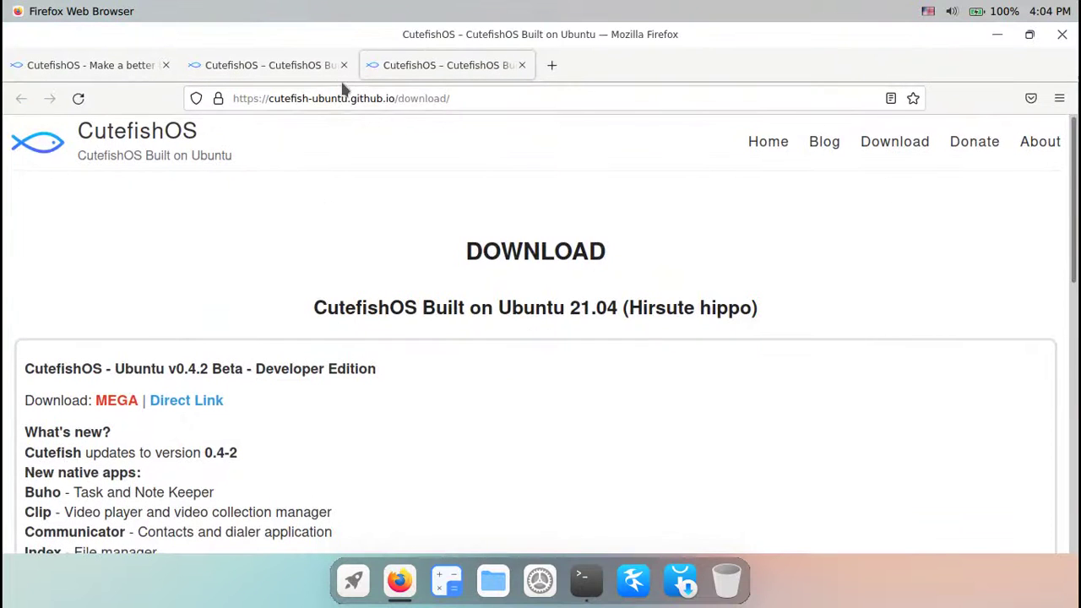
click(995, 39)
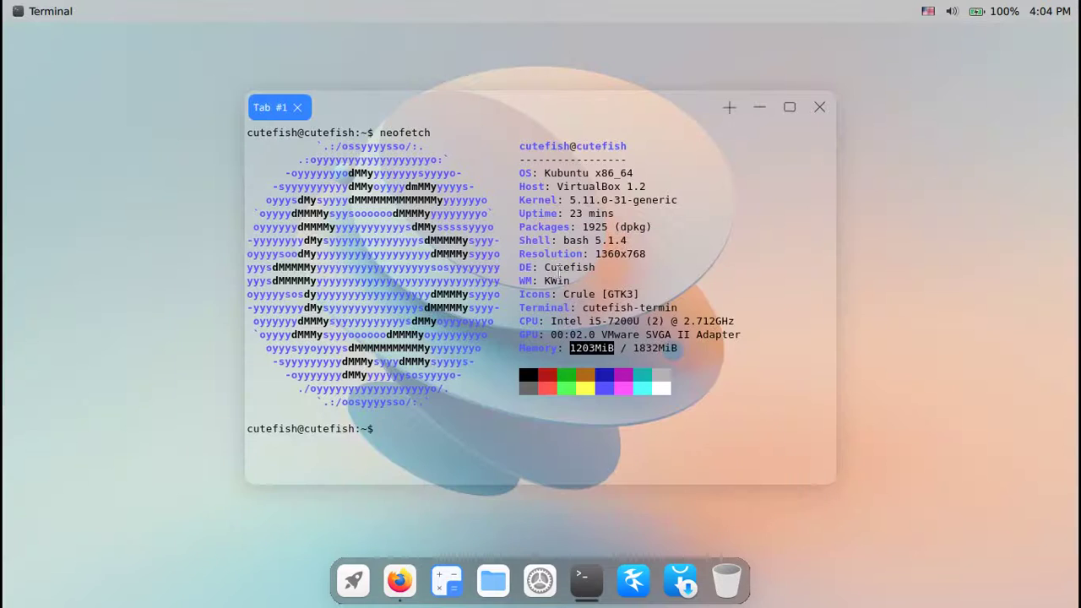
double_click(588, 214)
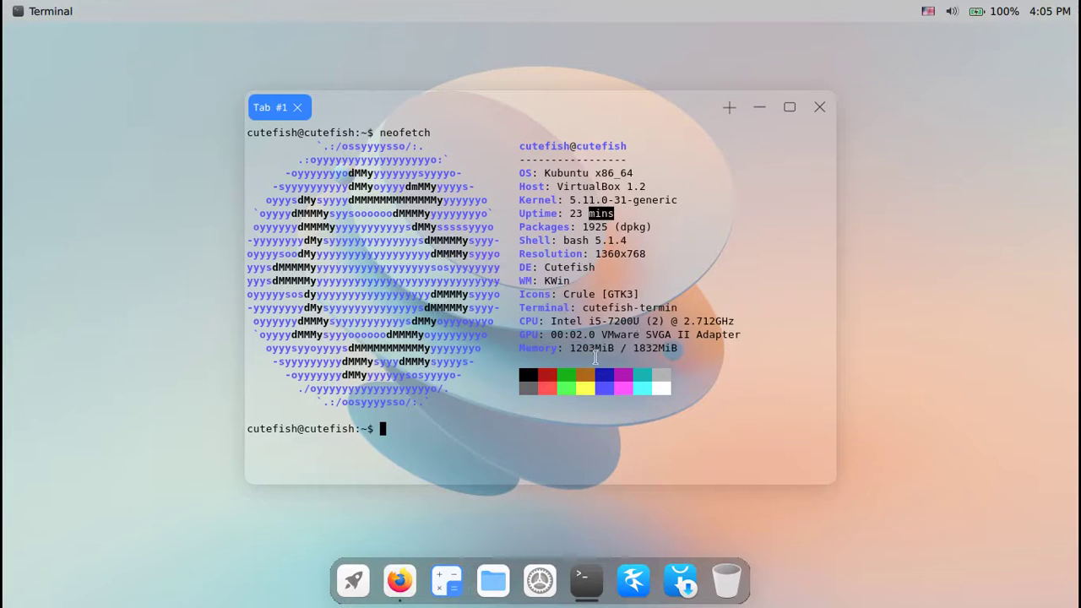
double_click(596, 349)
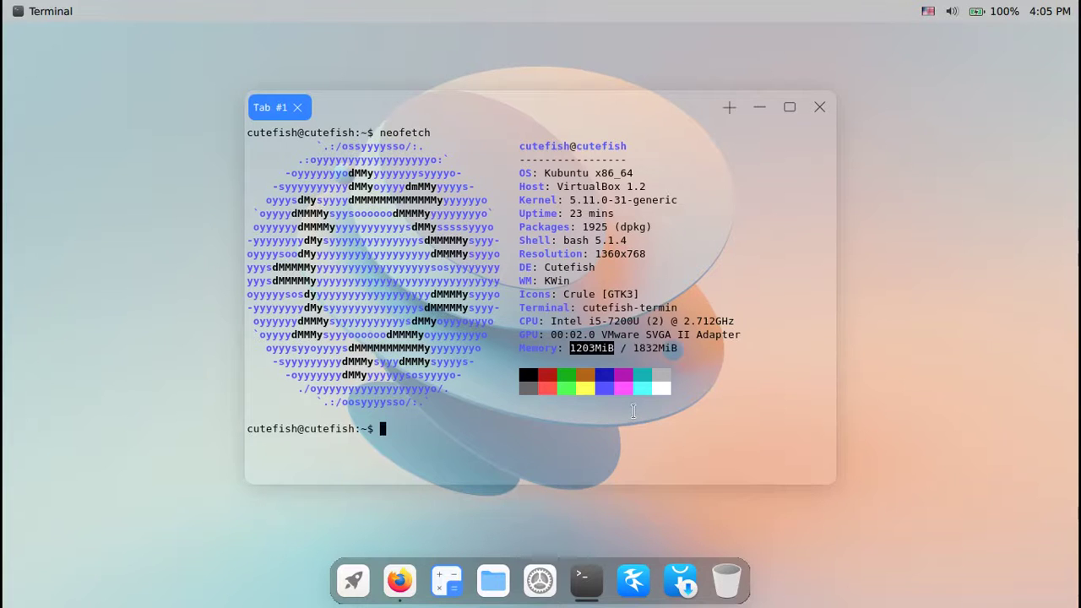
click(747, 221)
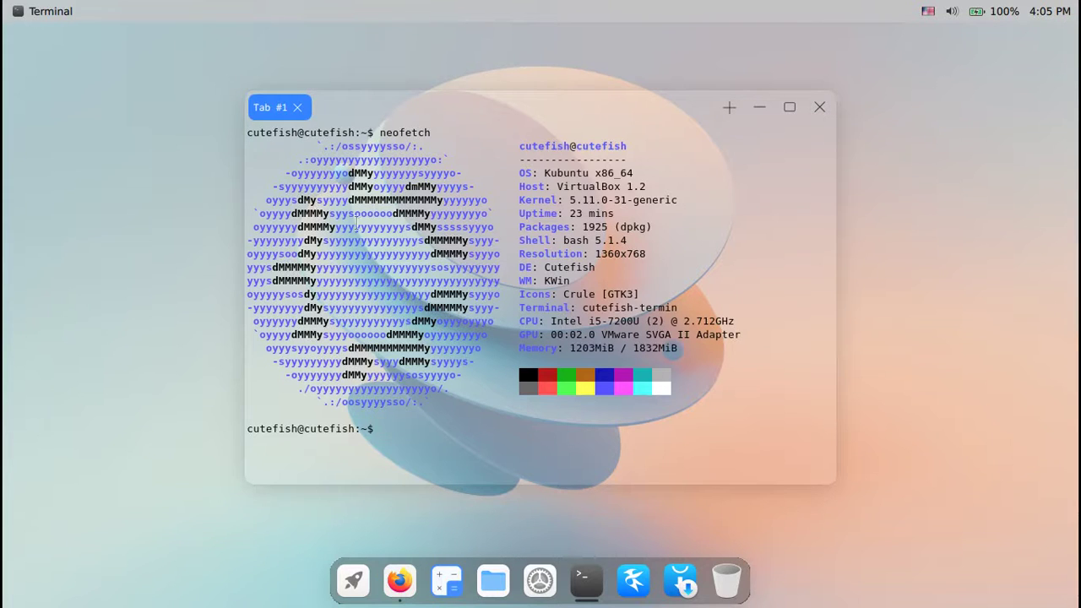
click(813, 108)
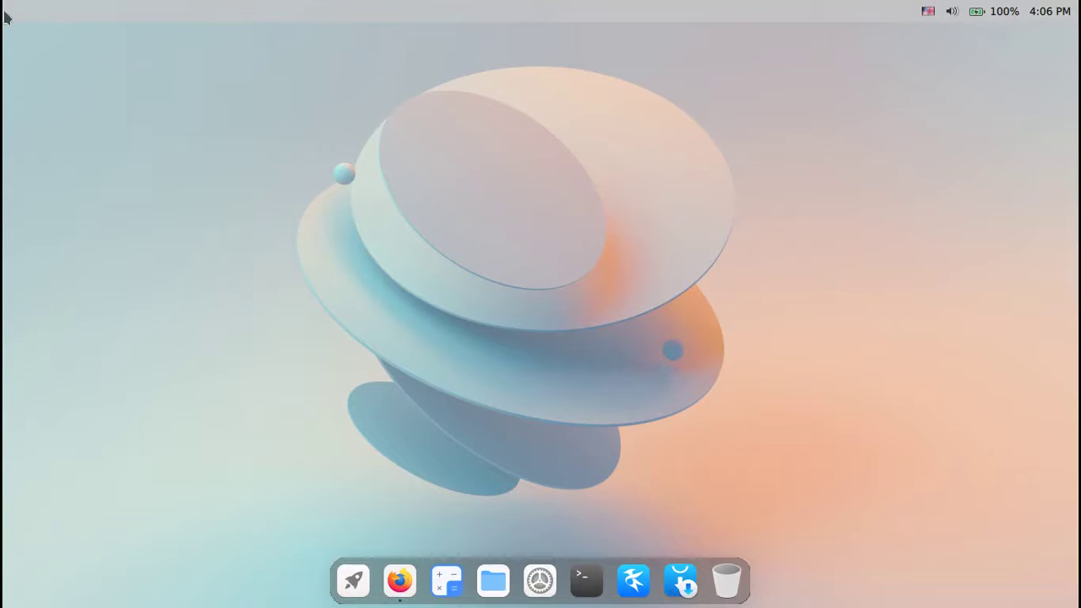
click(400, 581)
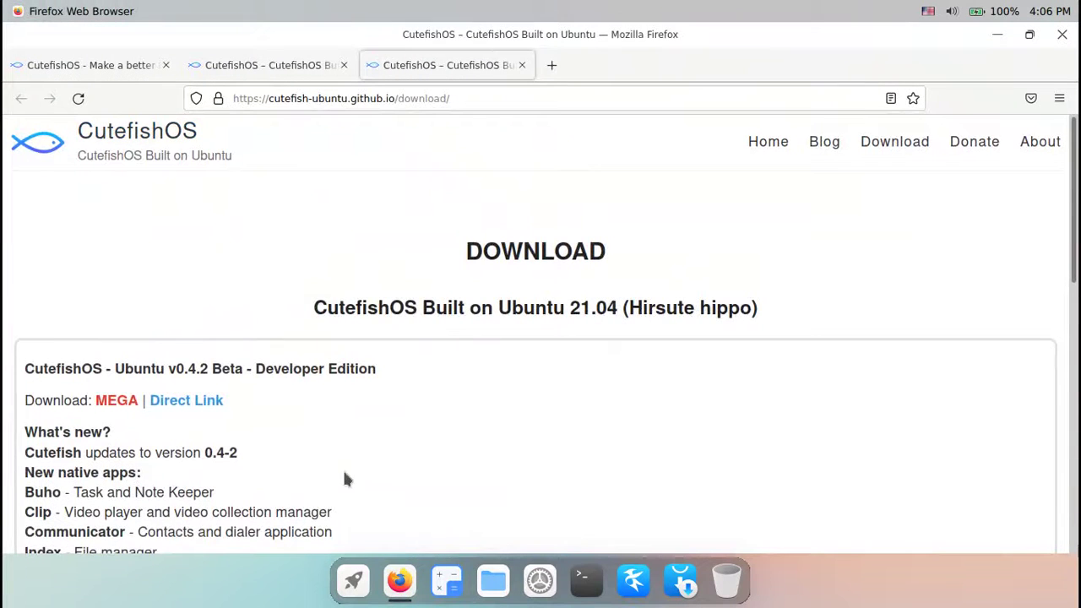
click(400, 581)
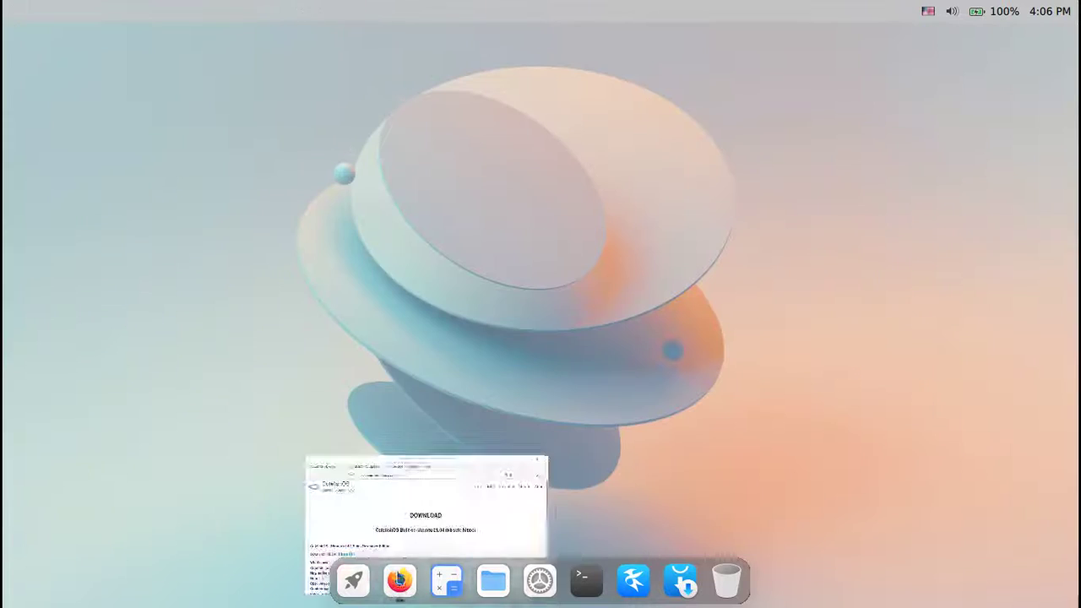
Try Dark Mode on and off twice in the system's quick settings, and dismiss the quick settings
click(981, 15)
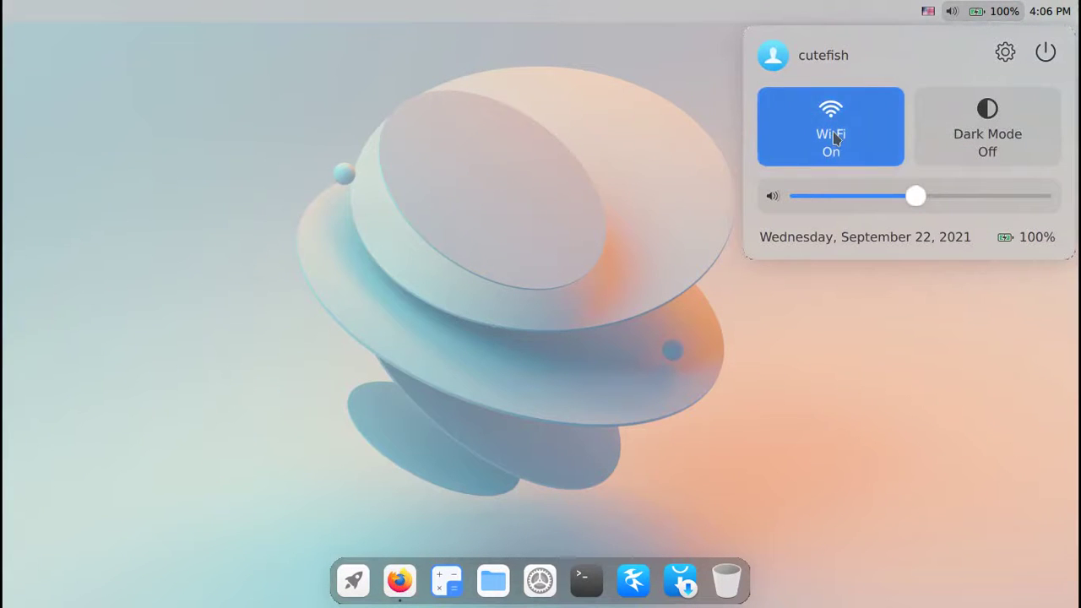
click(961, 148)
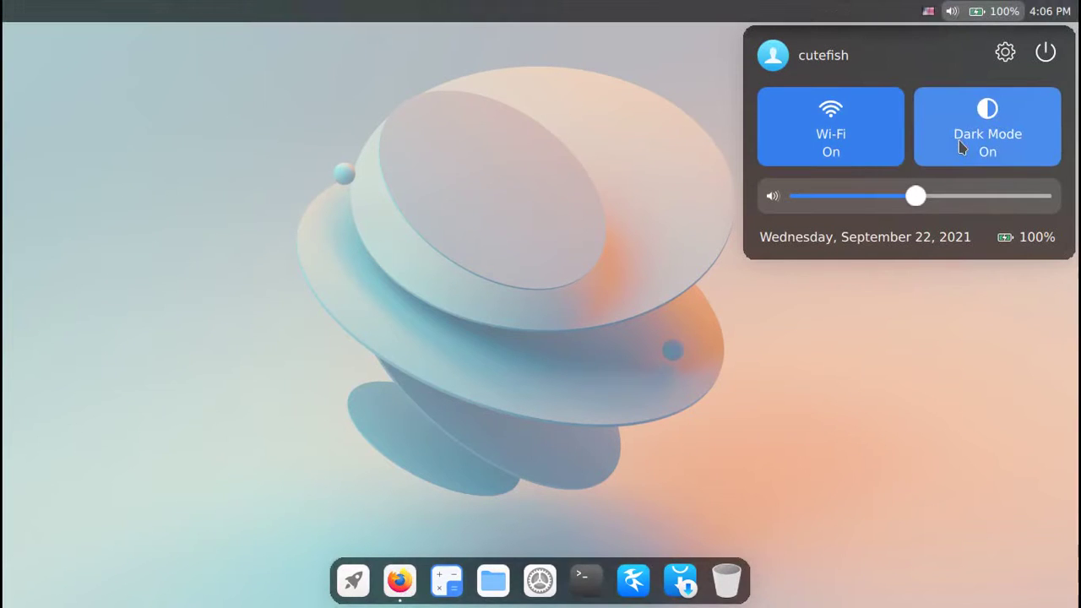
click(961, 148)
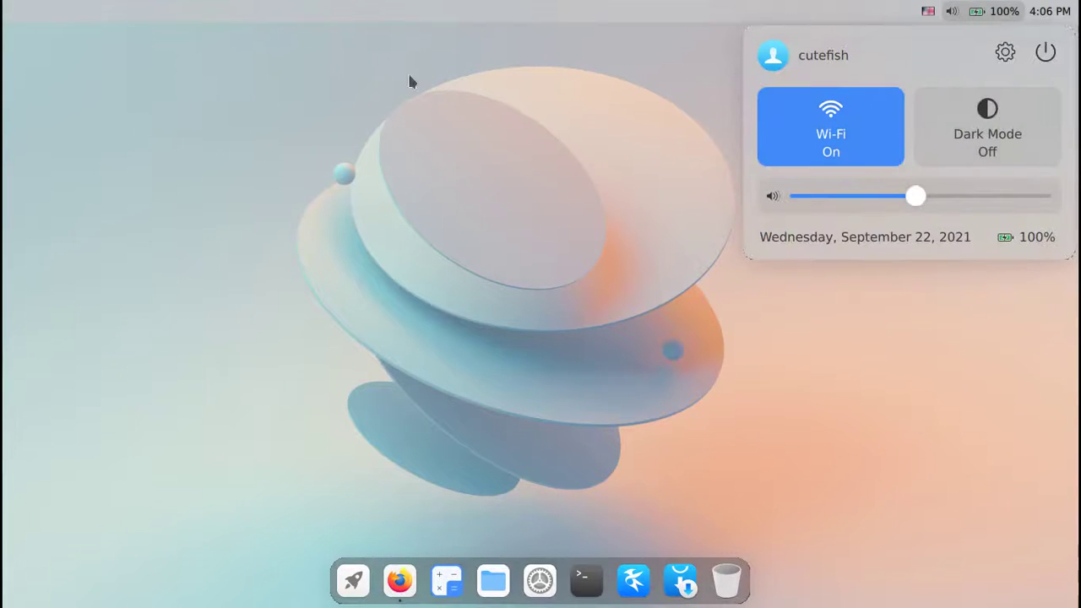
click(973, 139)
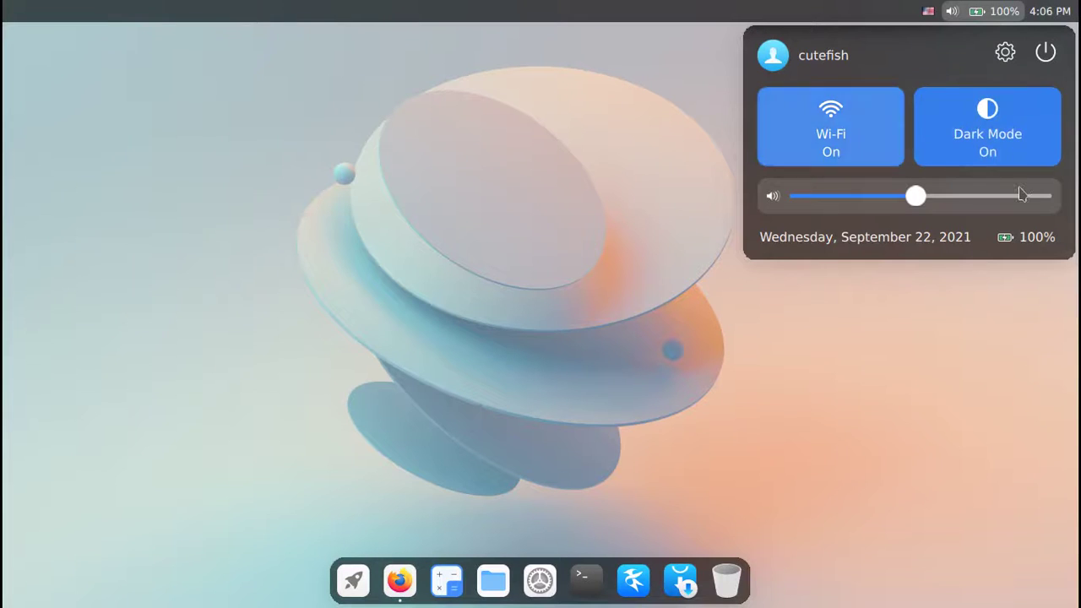
click(995, 154)
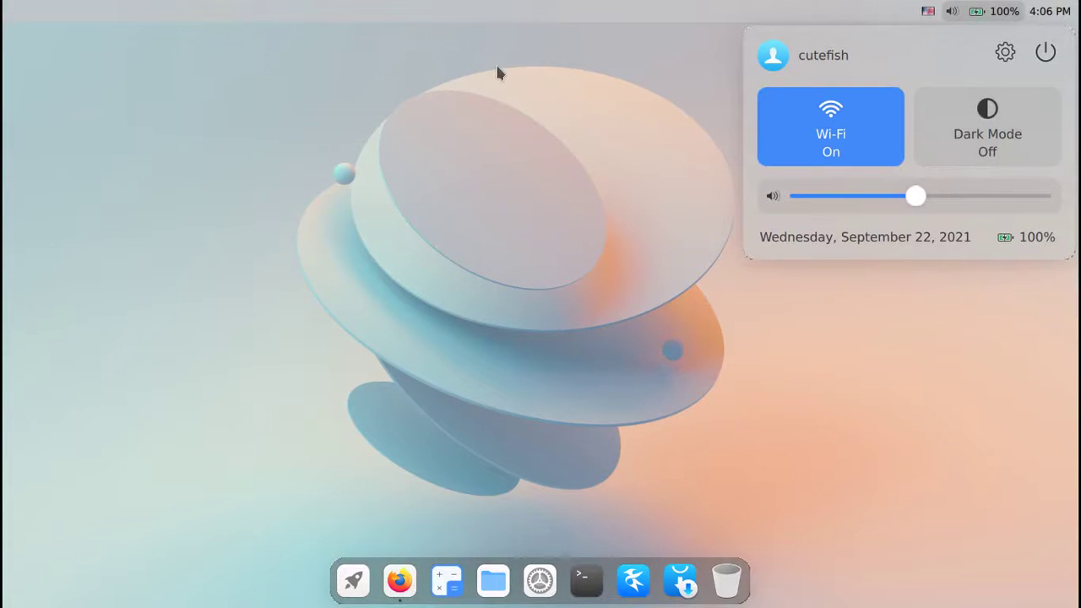
click(1047, 14)
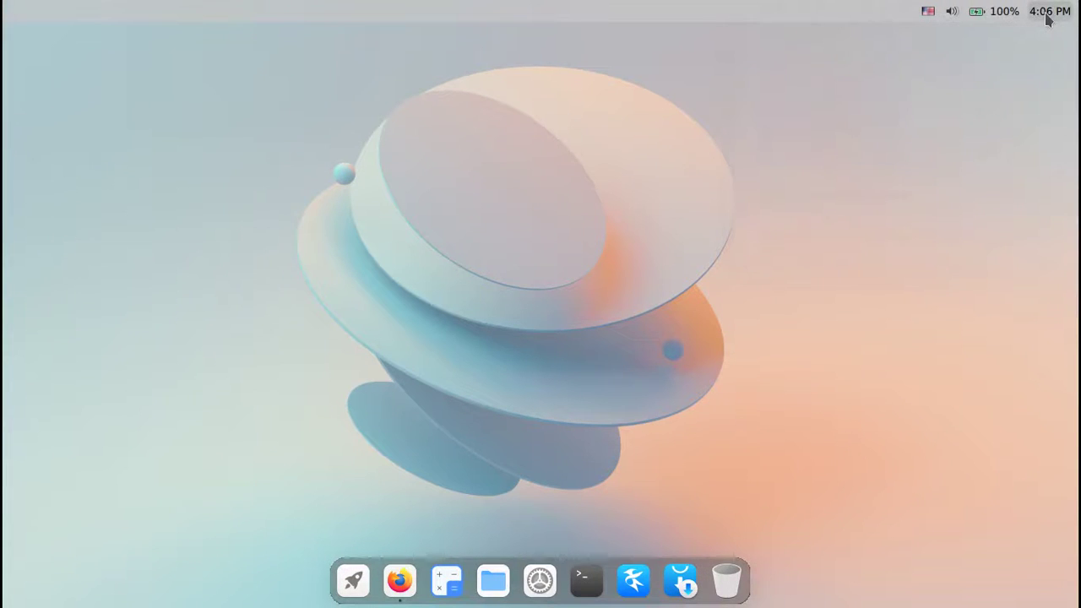
click(1003, 10)
click(641, 206)
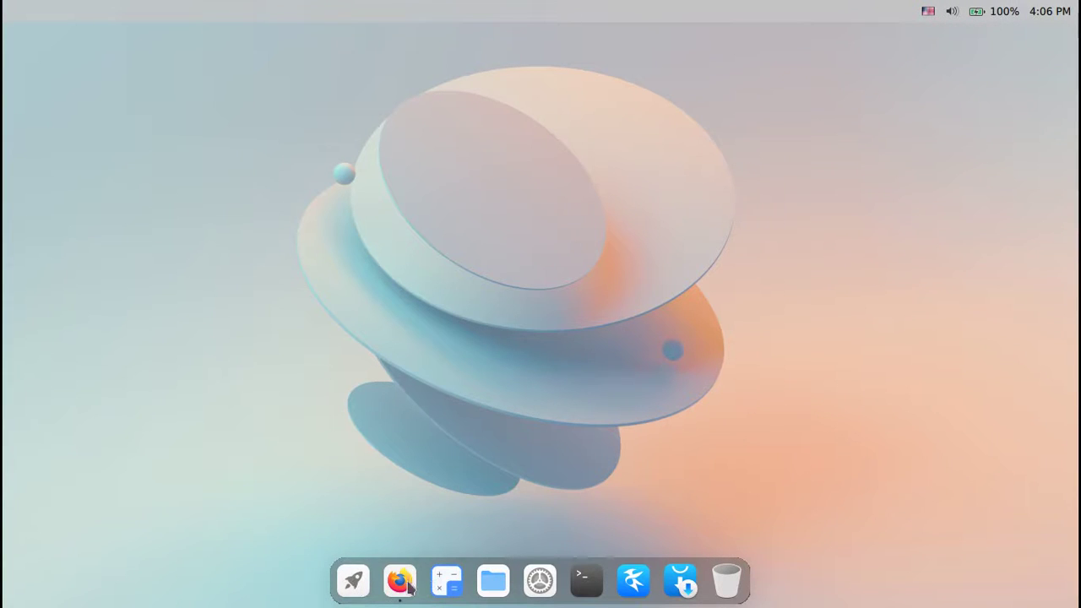
Try moving the Firefox icon within the dock
drag(406, 586, 415, 515)
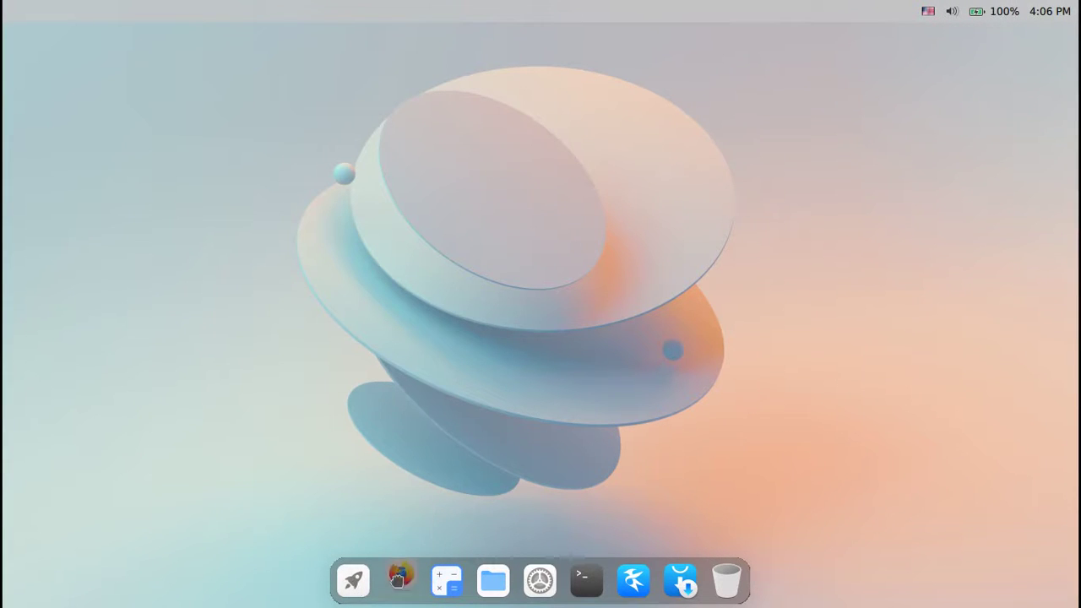
drag(438, 591, 399, 583)
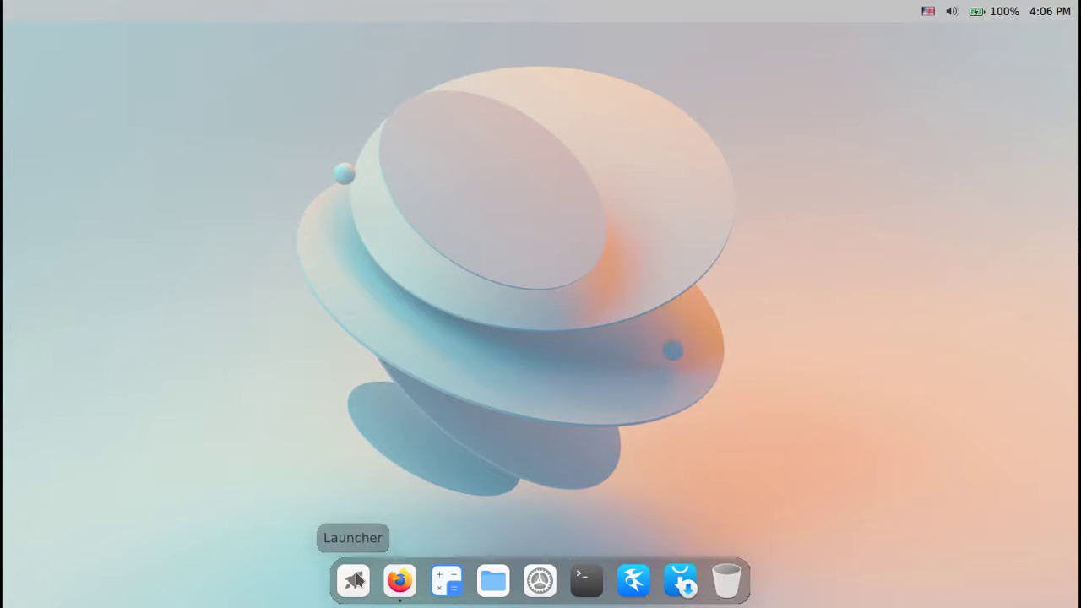
Browse the launcher's application pages, view the Configuration Center through Settings Manager, and close it
click(355, 579)
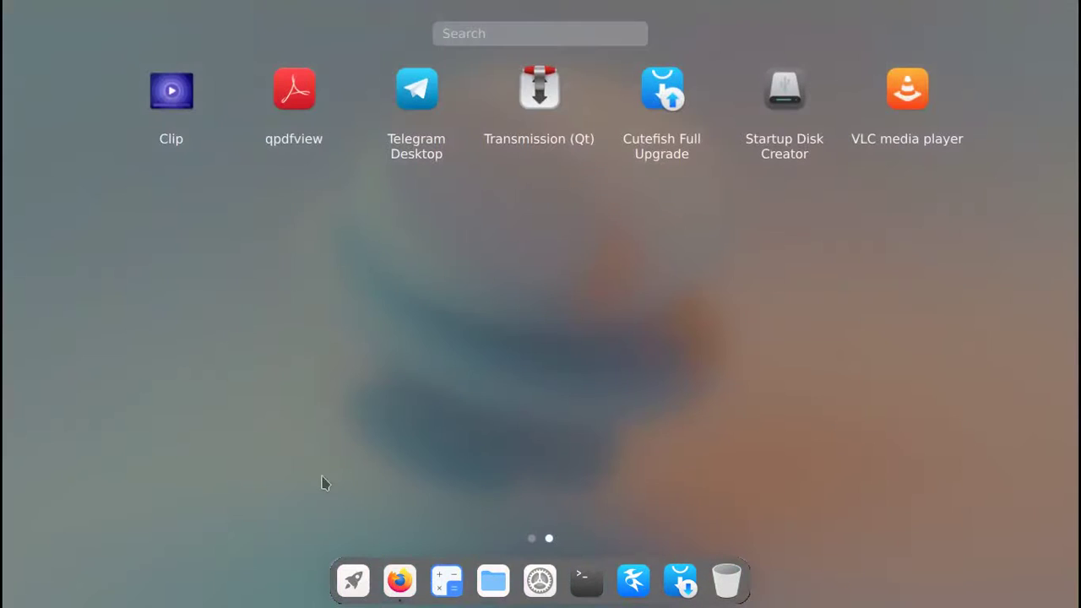
scroll(586, 512, up, 1)
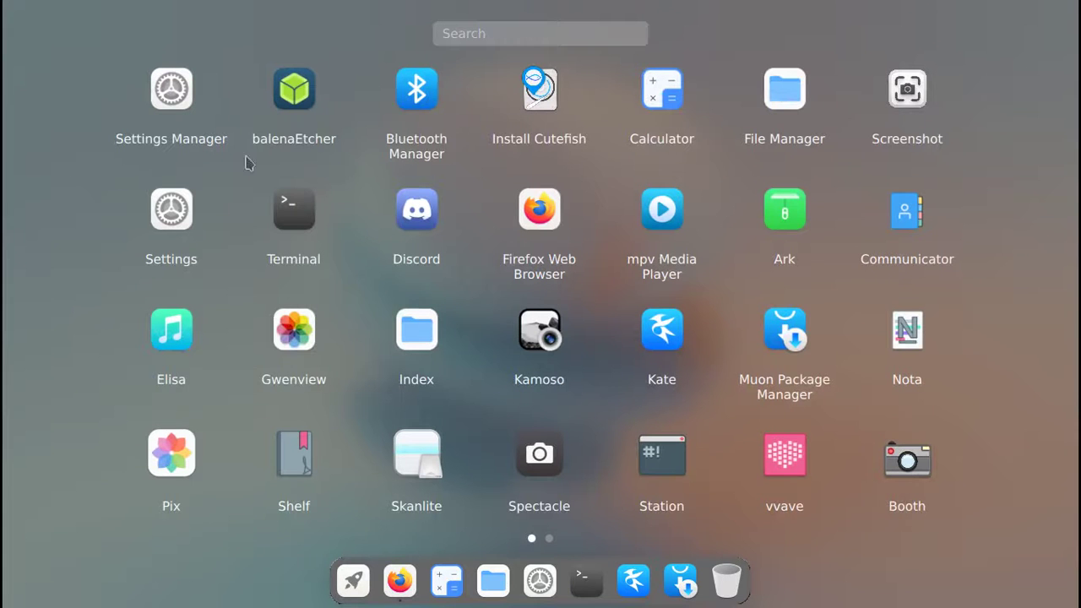
click(173, 92)
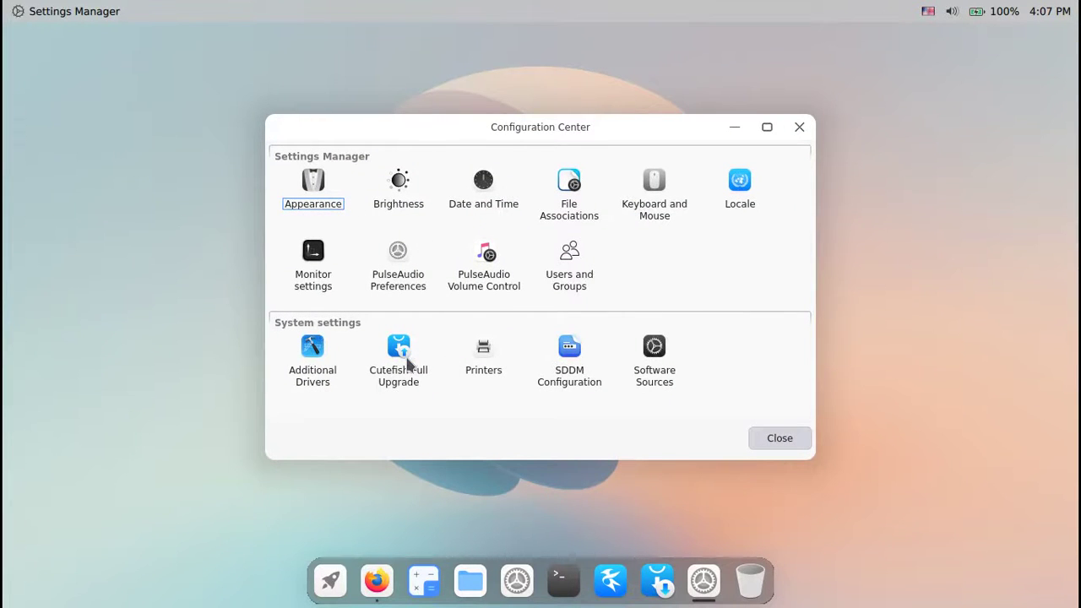
click(777, 445)
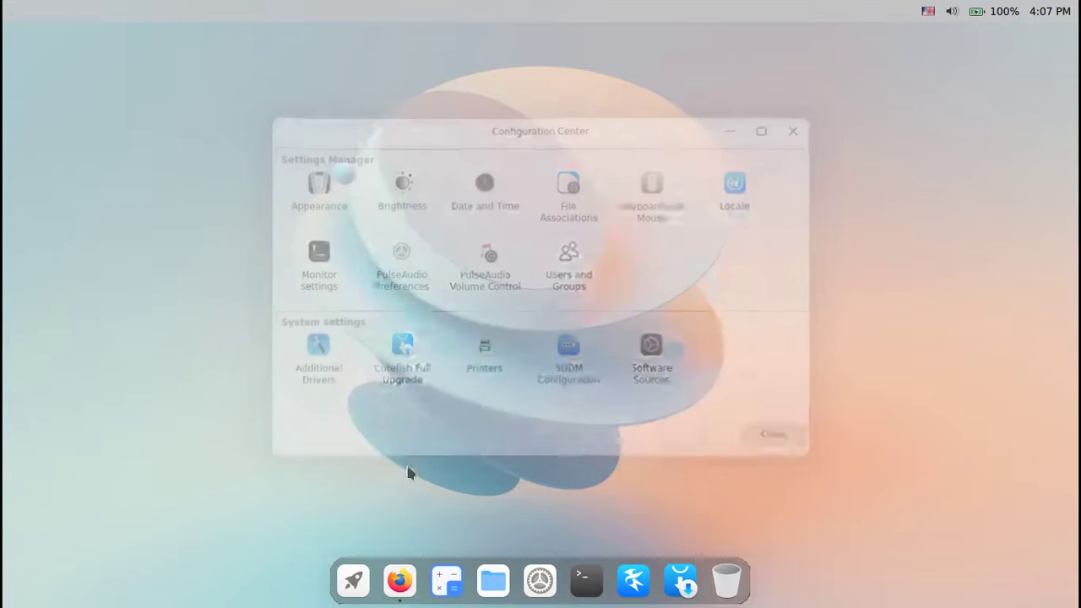
Launch balenaEtcher from the application launcher and move its window slightly upward on the desktop
click(353, 581)
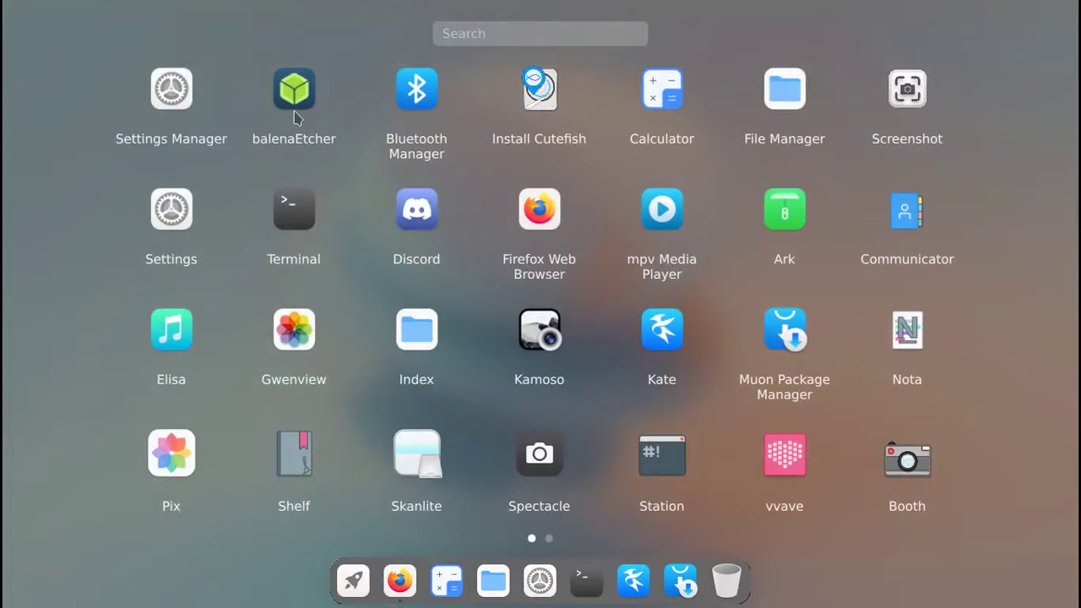
click(295, 95)
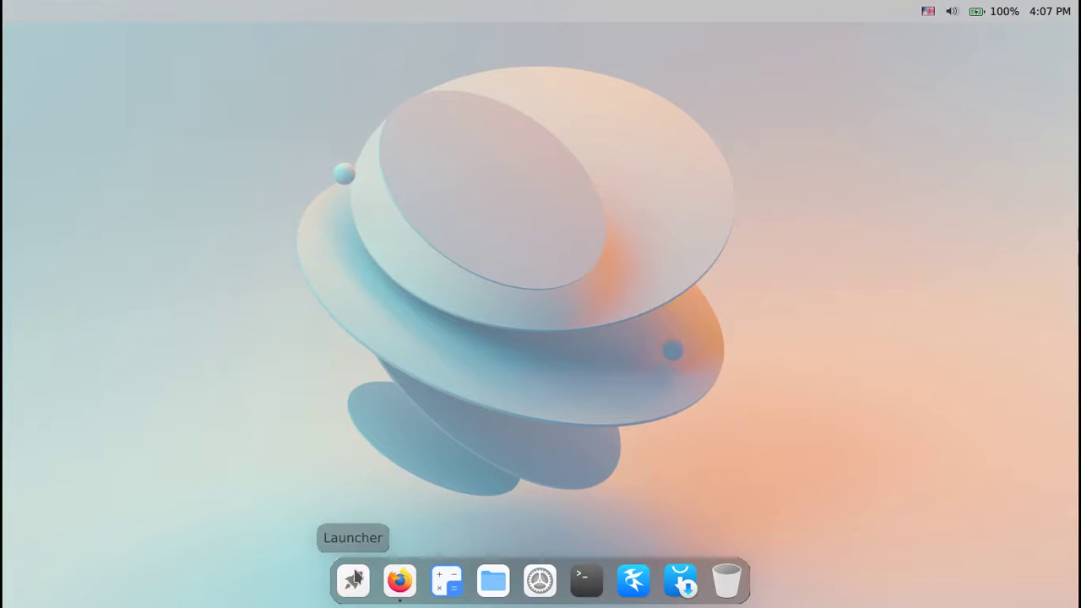
click(361, 588)
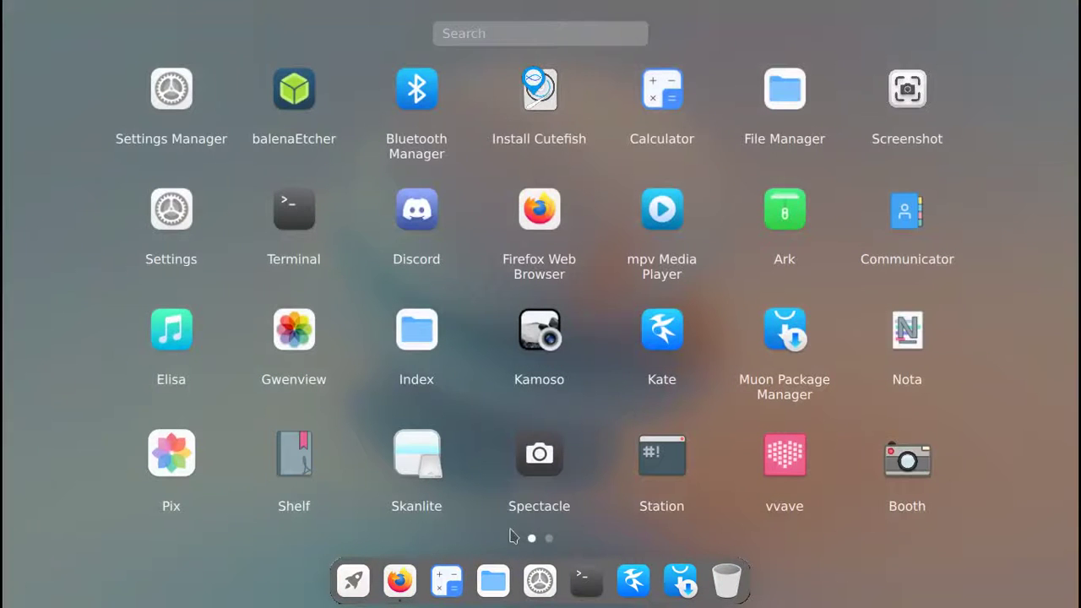
click(294, 97)
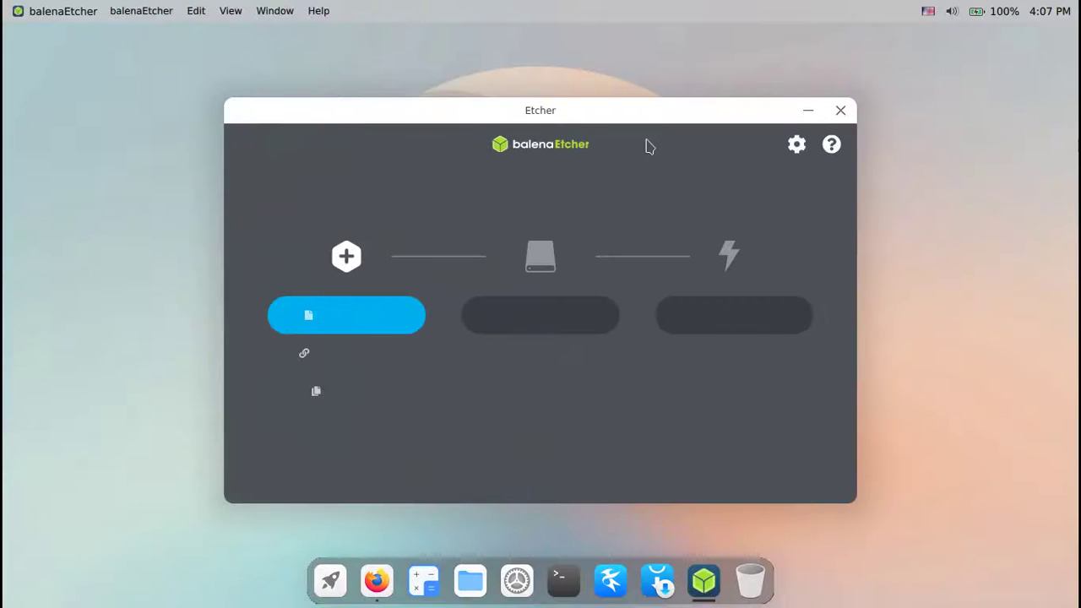
drag(587, 117, 584, 105)
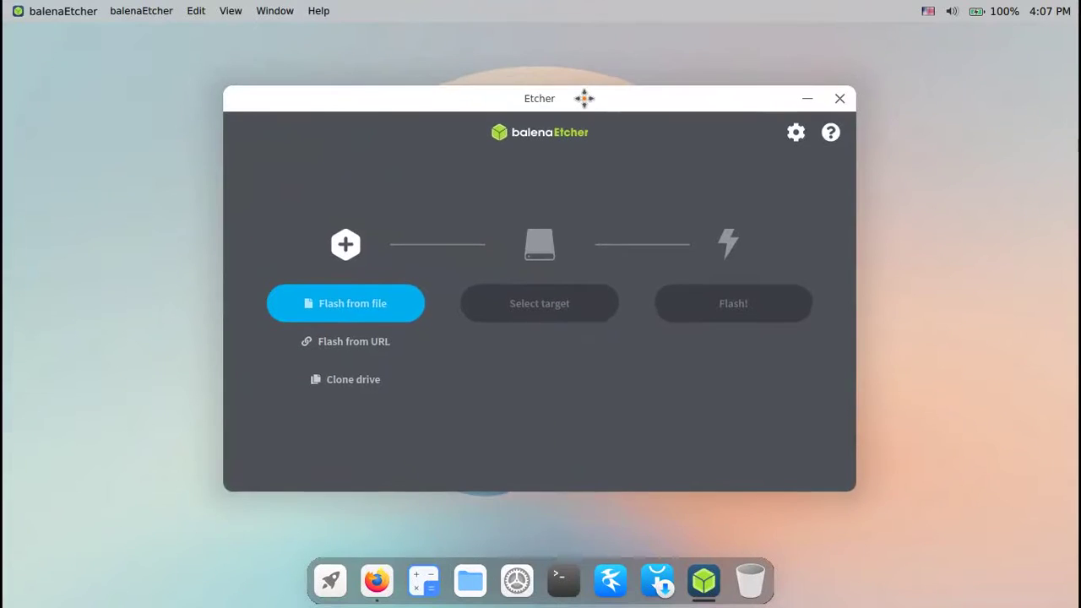
Close balenaEtcher, view the Calculator from the application launcher, and close it
click(840, 99)
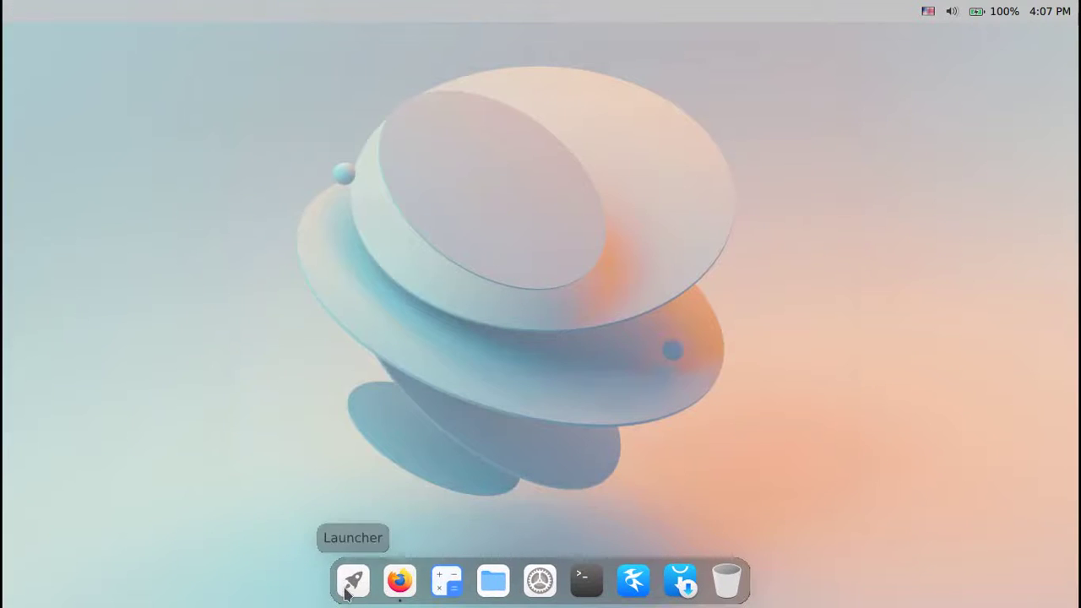
click(353, 580)
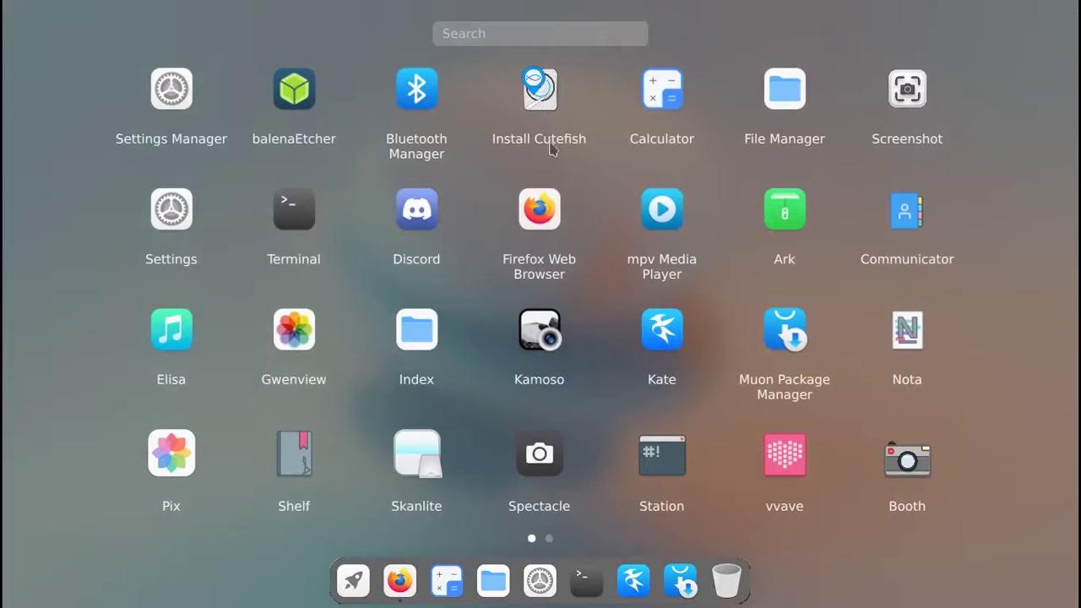
click(671, 105)
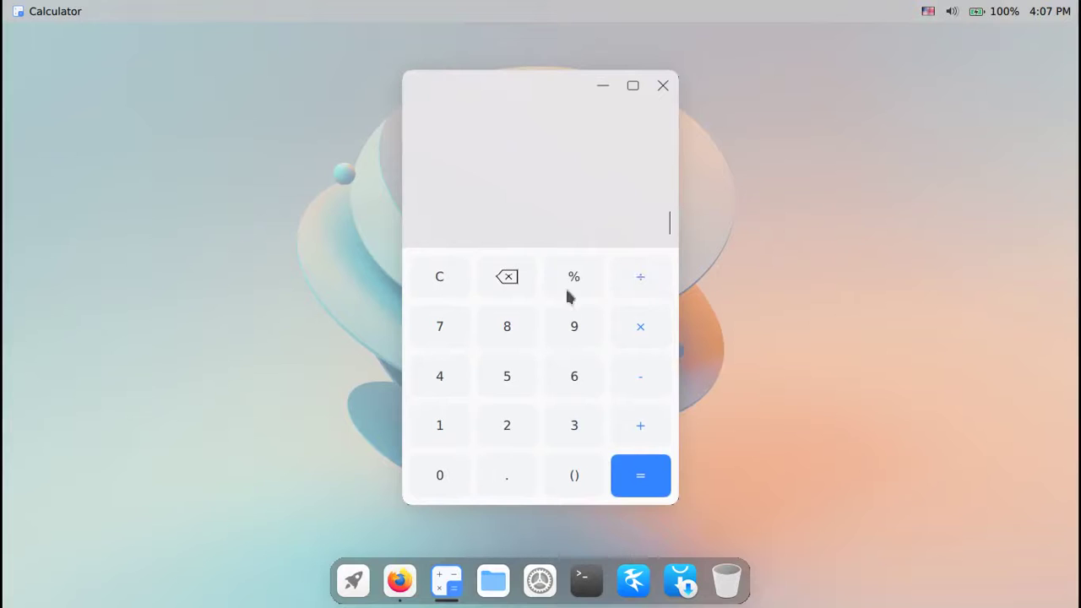
click(662, 86)
Open File Manager from the application launcher and view its layout and sorting options
click(353, 580)
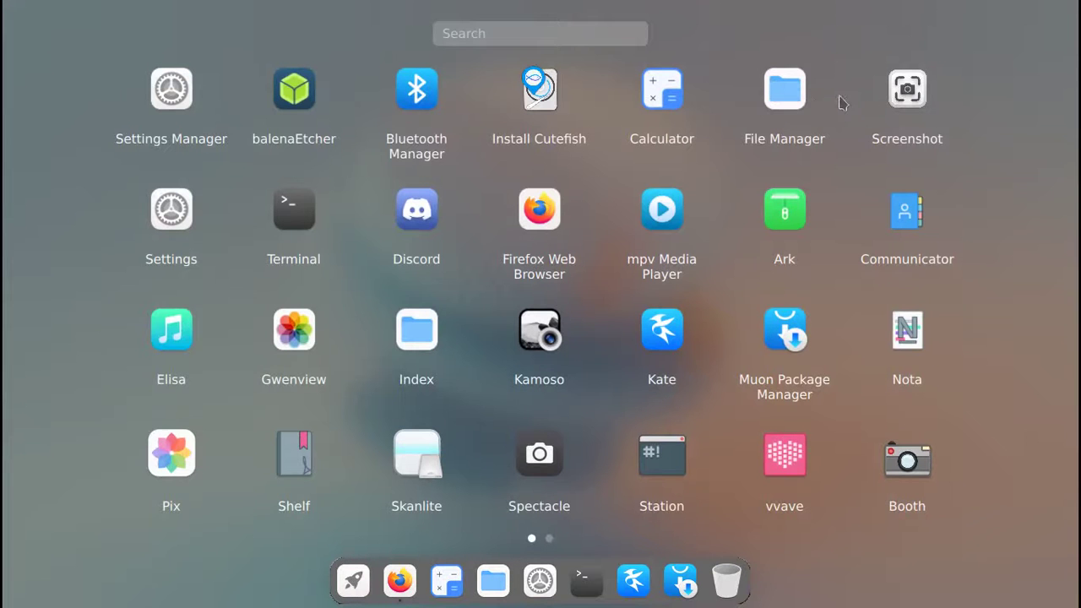
click(786, 93)
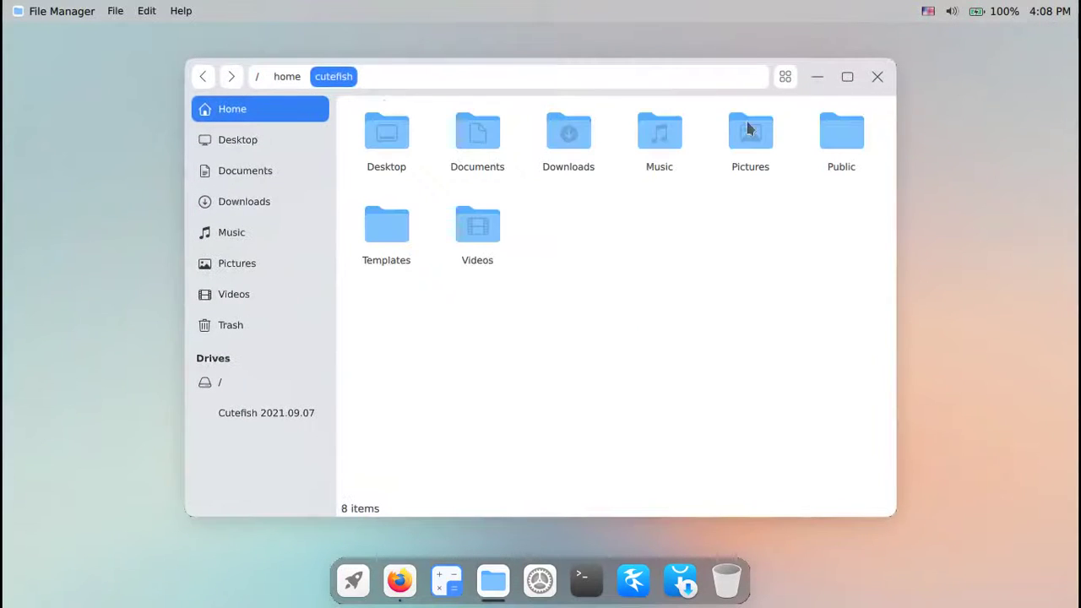
click(784, 78)
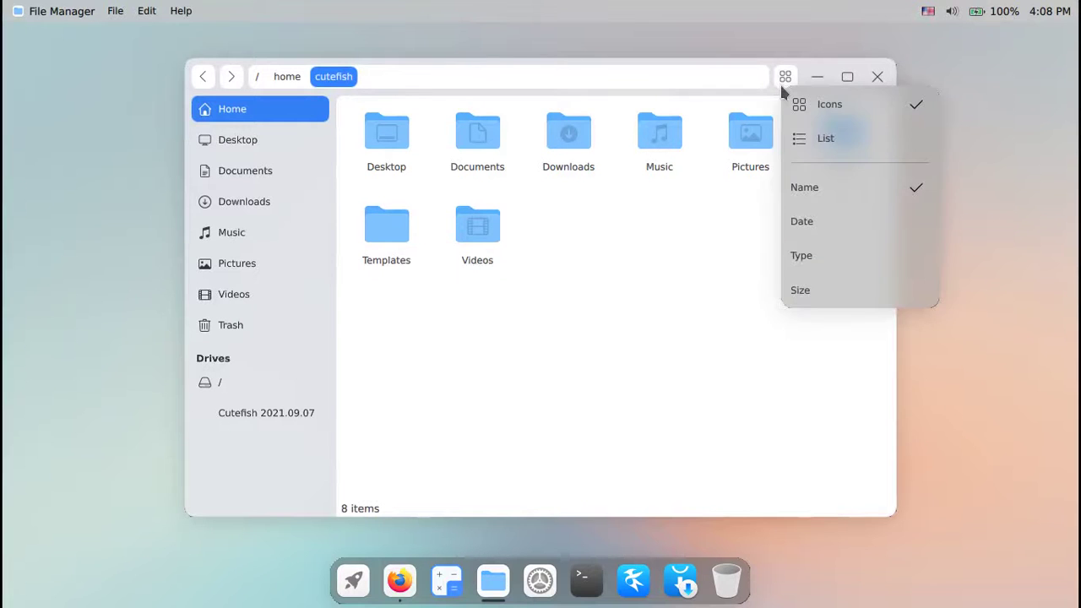
click(637, 296)
View the context options for the empty area of the home folder and close File Manager
right_click(443, 352)
click(606, 389)
right_click(599, 272)
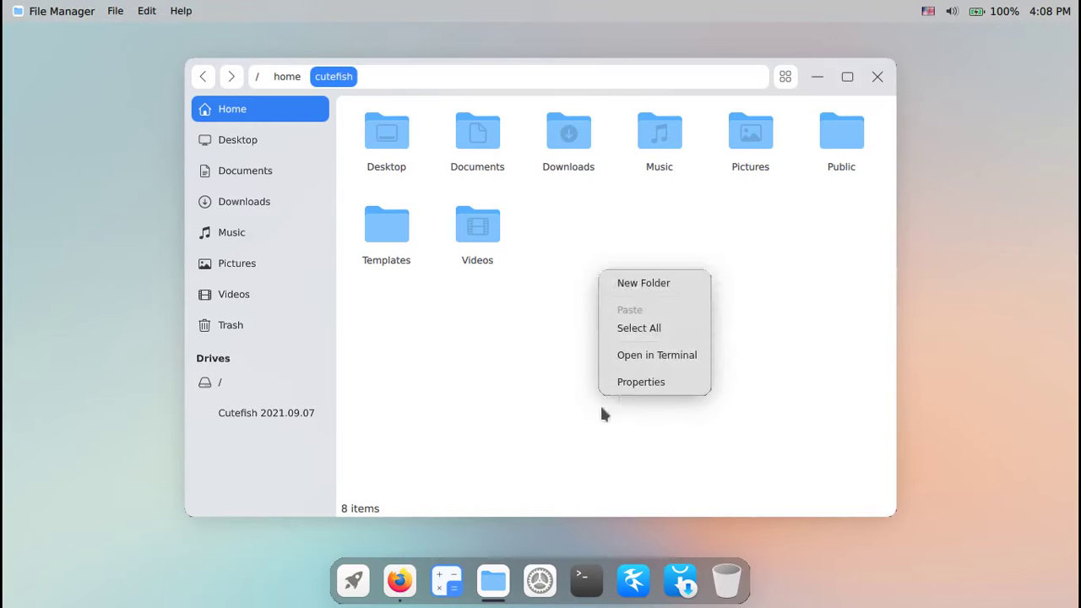
click(438, 336)
mouse_move(877, 79)
mouse_down()
mouse_move(893, 67)
mouse_move(885, 102)
mouse_move(890, 86)
mouse_up()
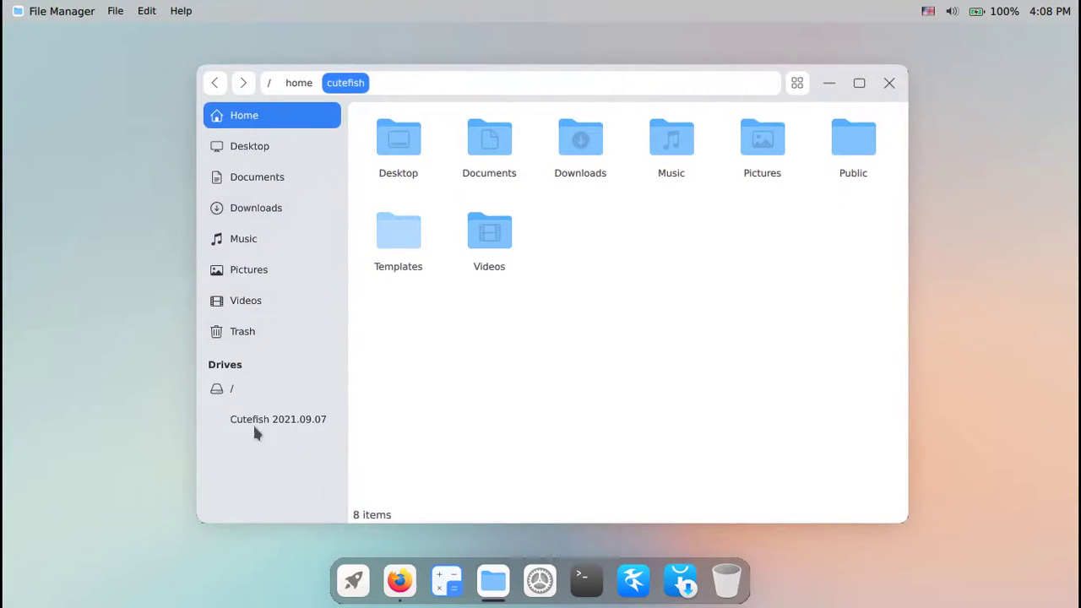
click(893, 84)
Capture a 556 * 248 region of the desktop's upper-left area with the Screenshot tool and save it
click(353, 580)
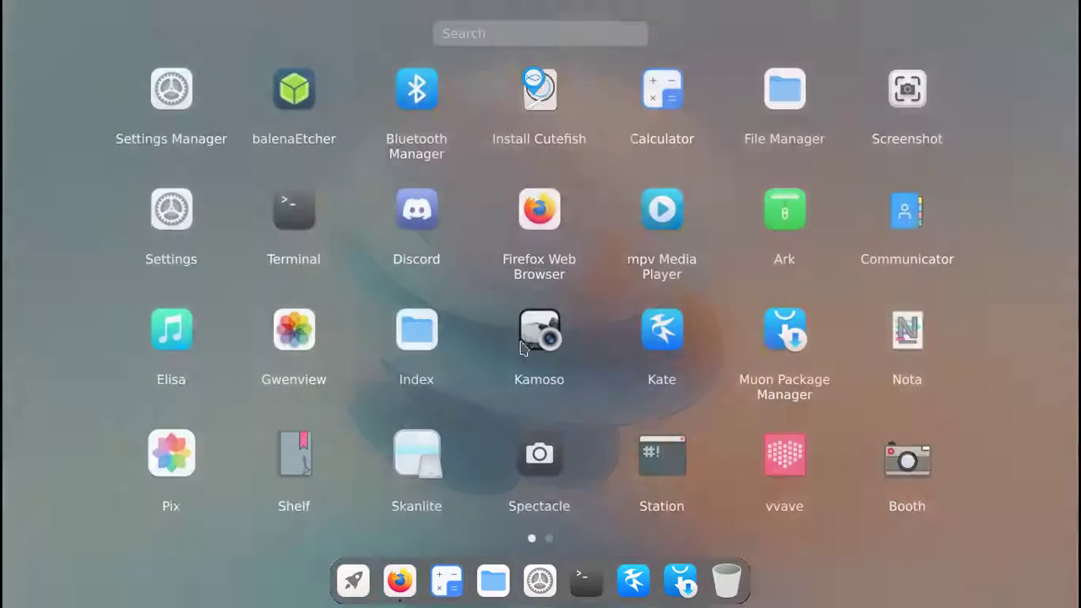
click(910, 103)
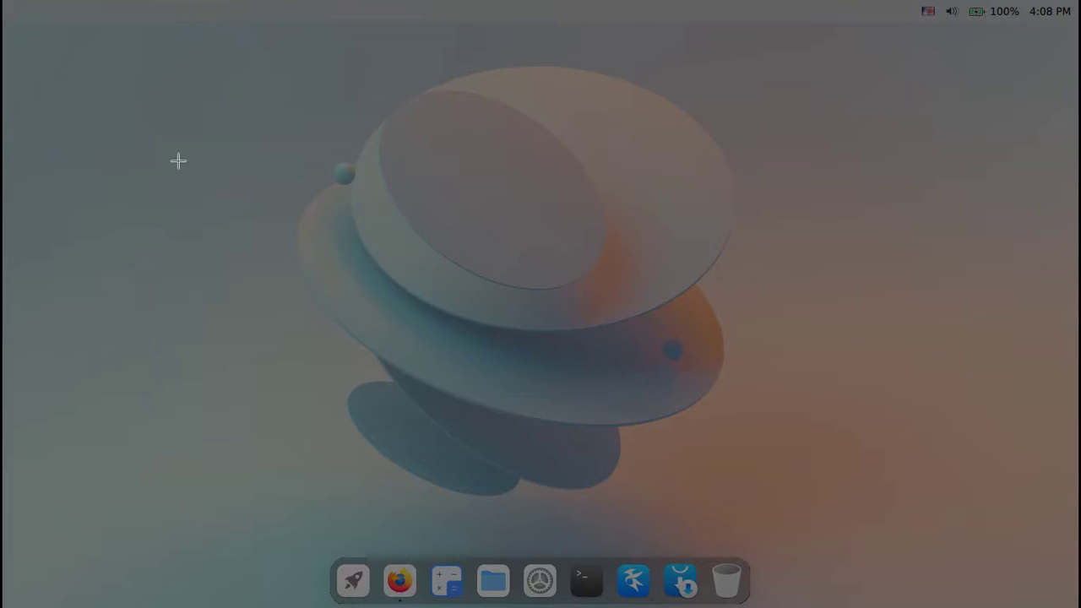
drag(89, 68, 529, 262)
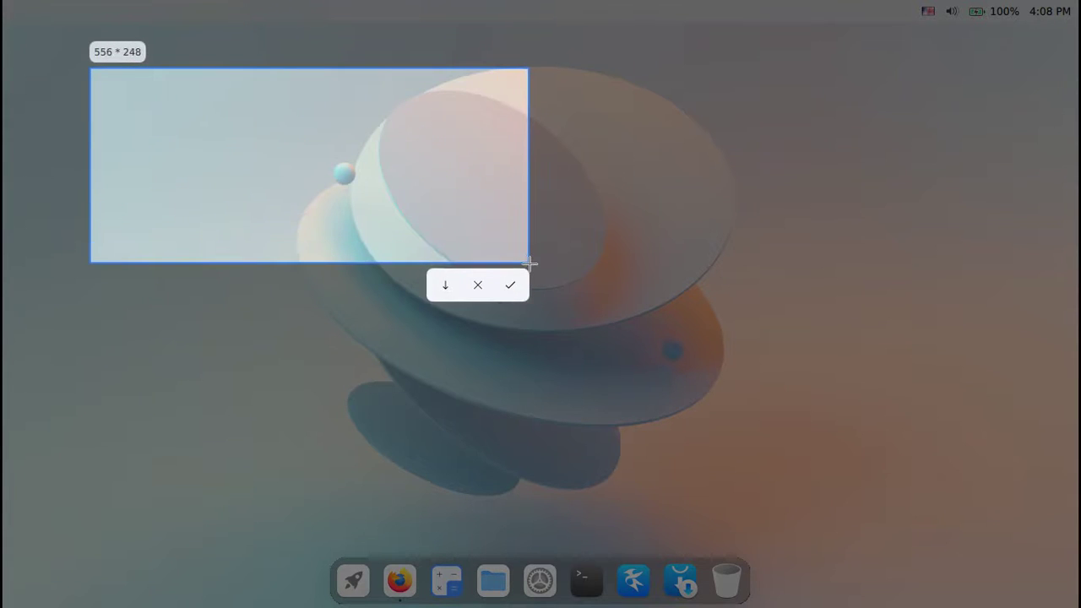
click(446, 288)
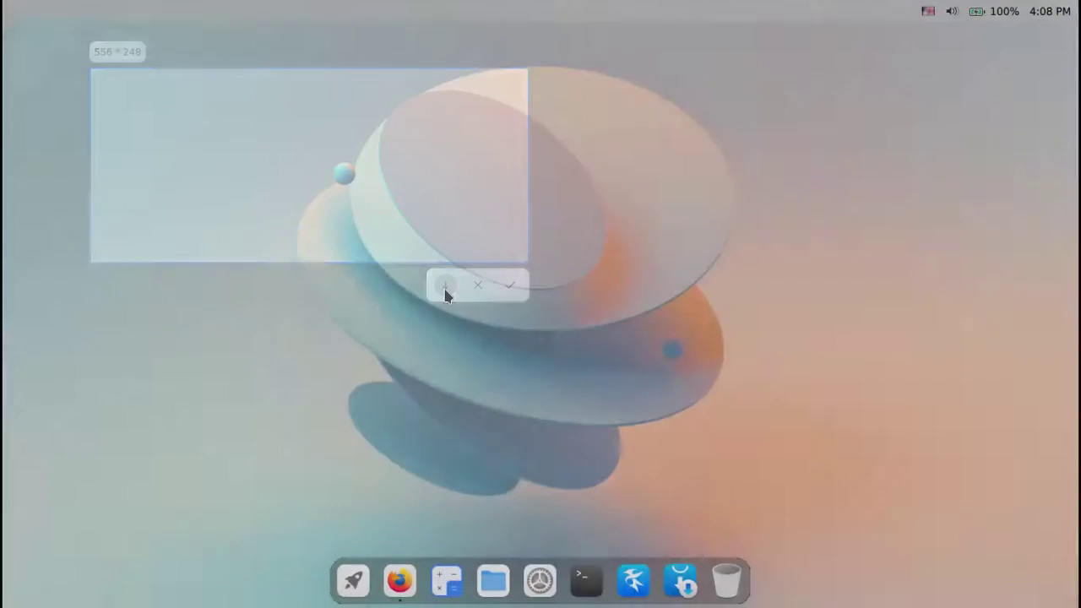
Open the saved screenshot from the desktop in Gwenview and view the Go and Help commands
click(41, 63)
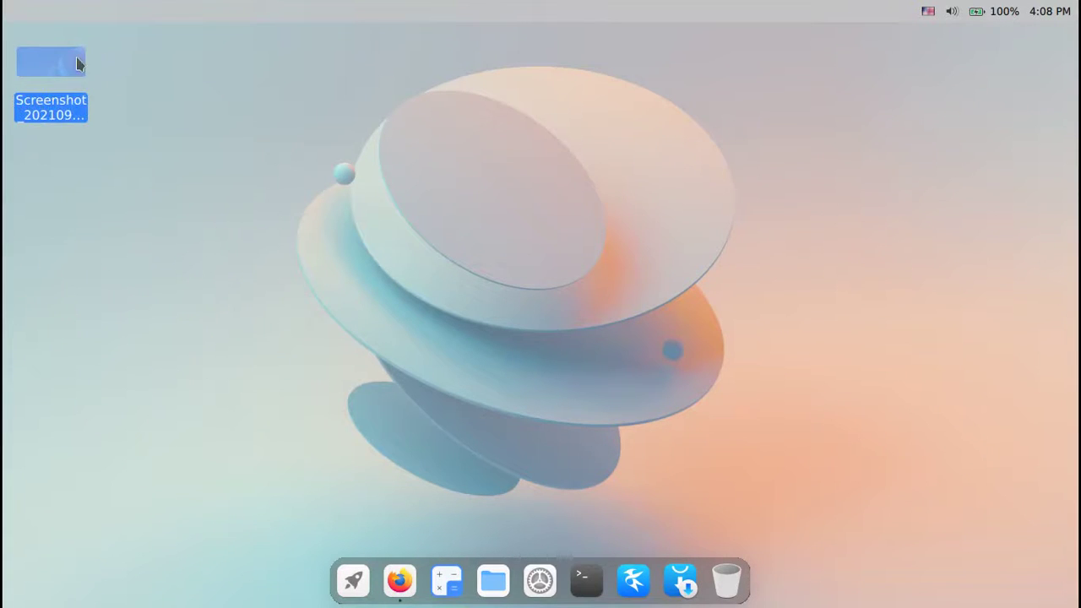
double_click(77, 64)
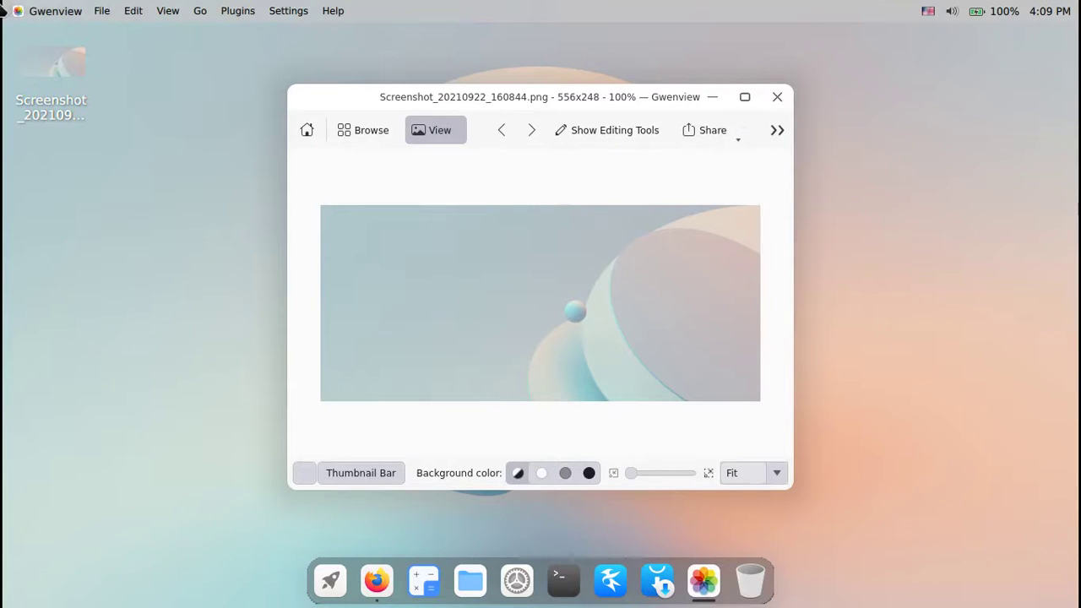
click(207, 14)
click(221, 170)
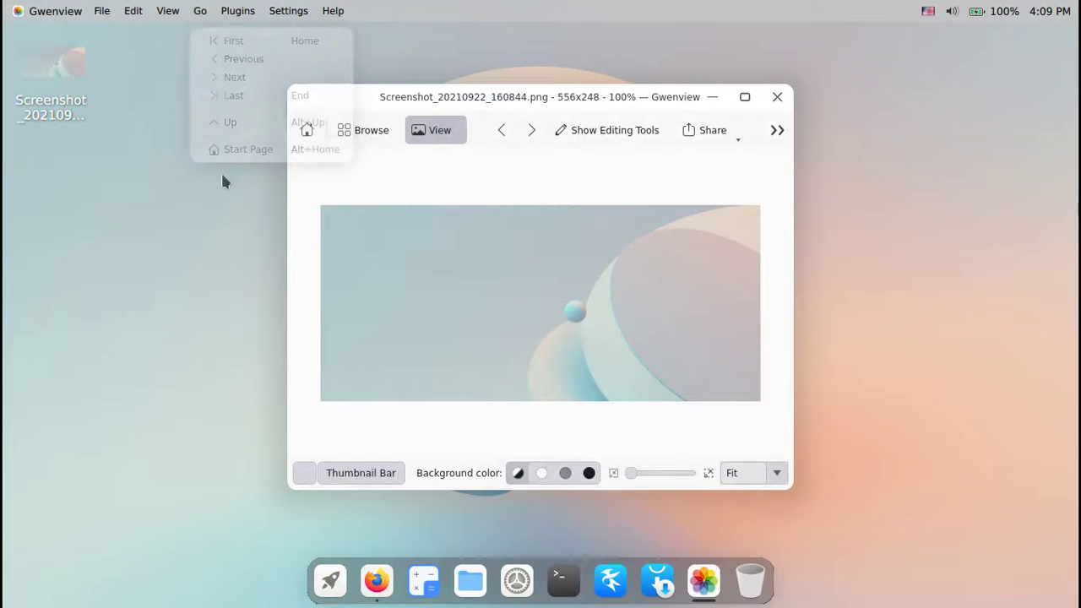
click(338, 13)
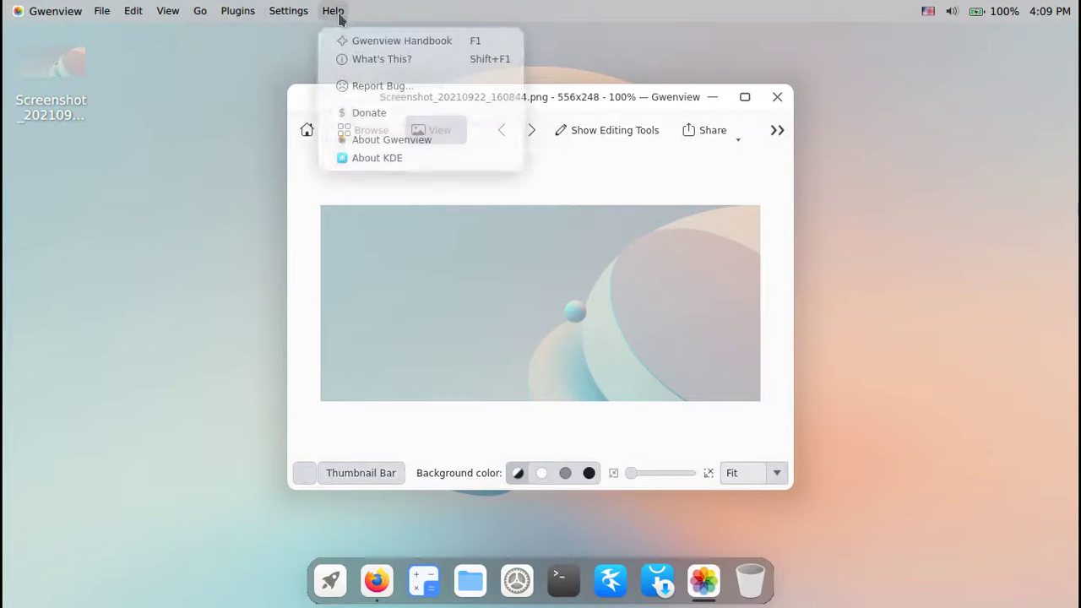
click(222, 72)
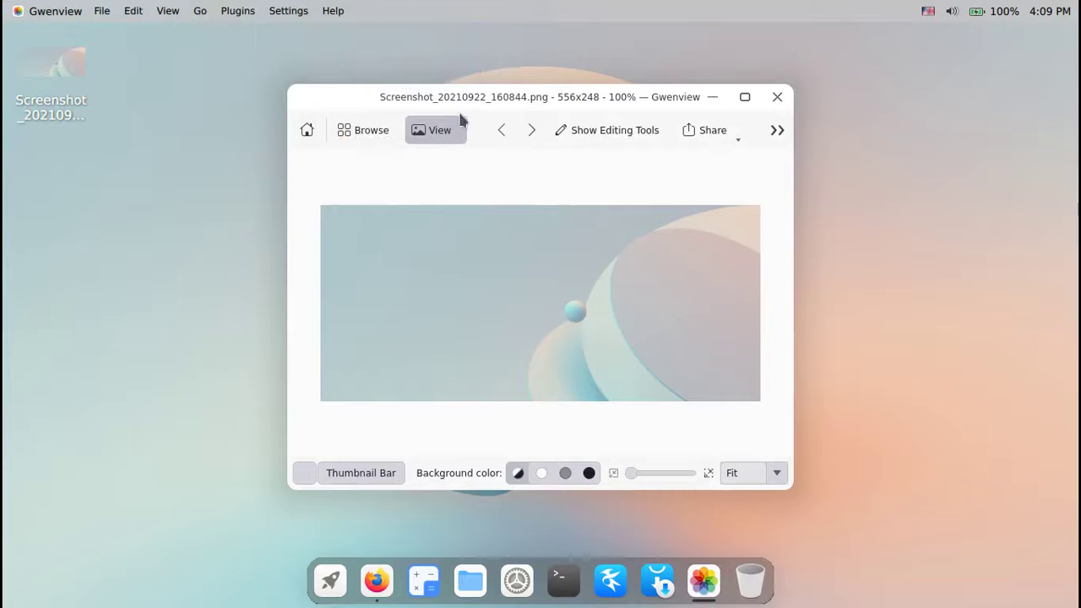
Close Gwenview and delete the screenshot file from the desktop
click(777, 97)
drag(234, 159, 0, 26)
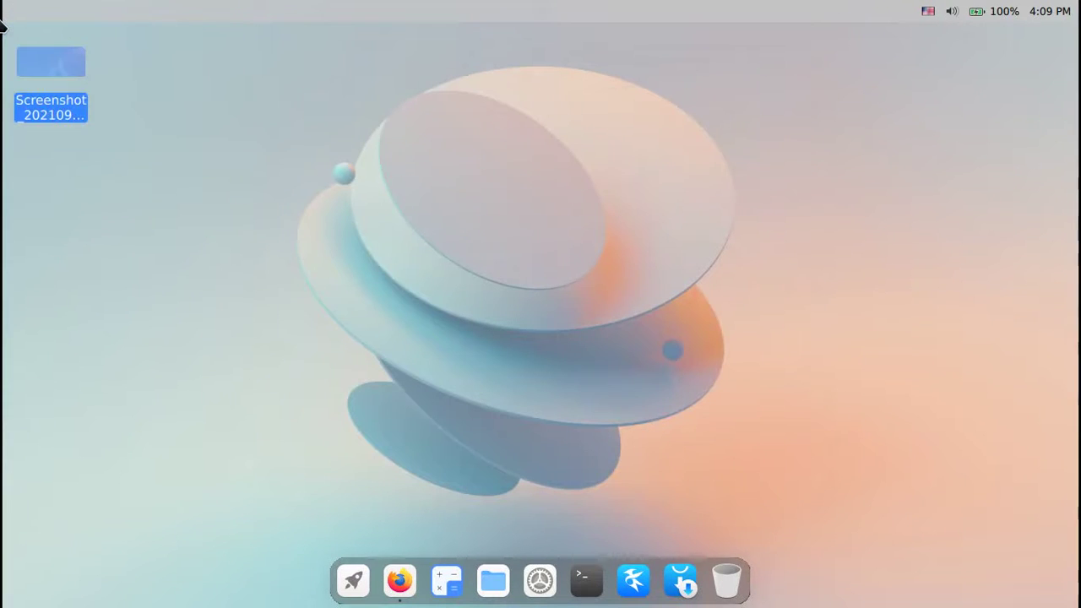
key(Delete)
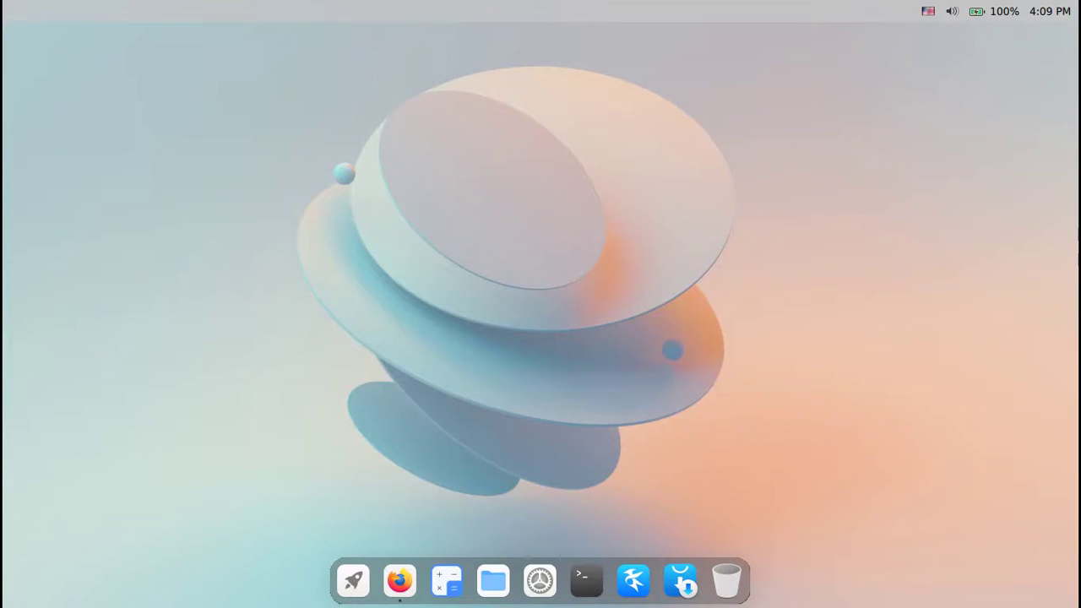
Open Settings from the application launcher, look through its category list, and view the WLAN and Ethernet pages
click(353, 581)
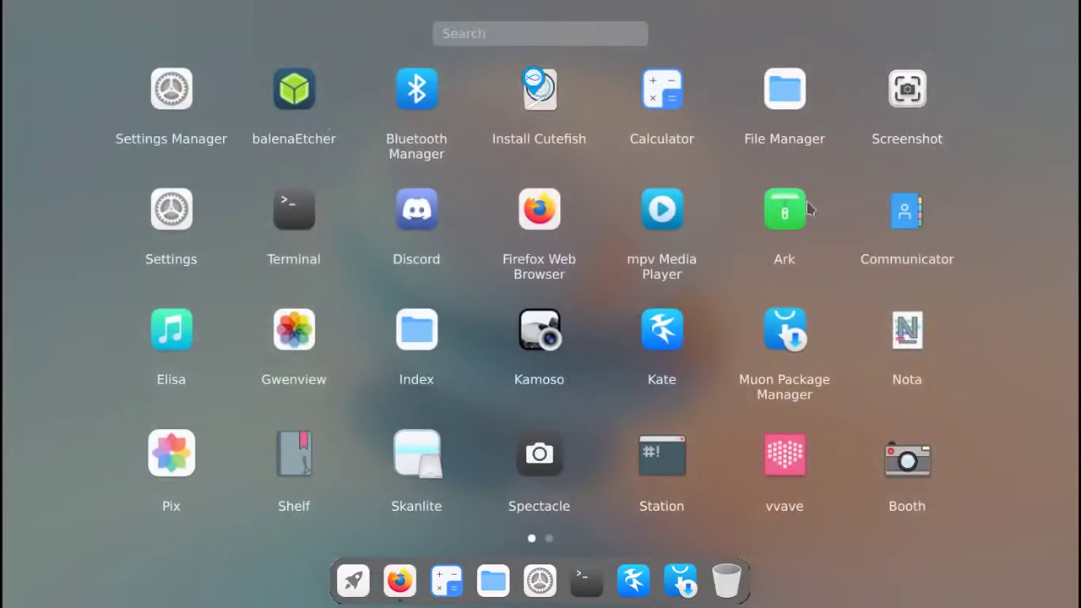
click(172, 211)
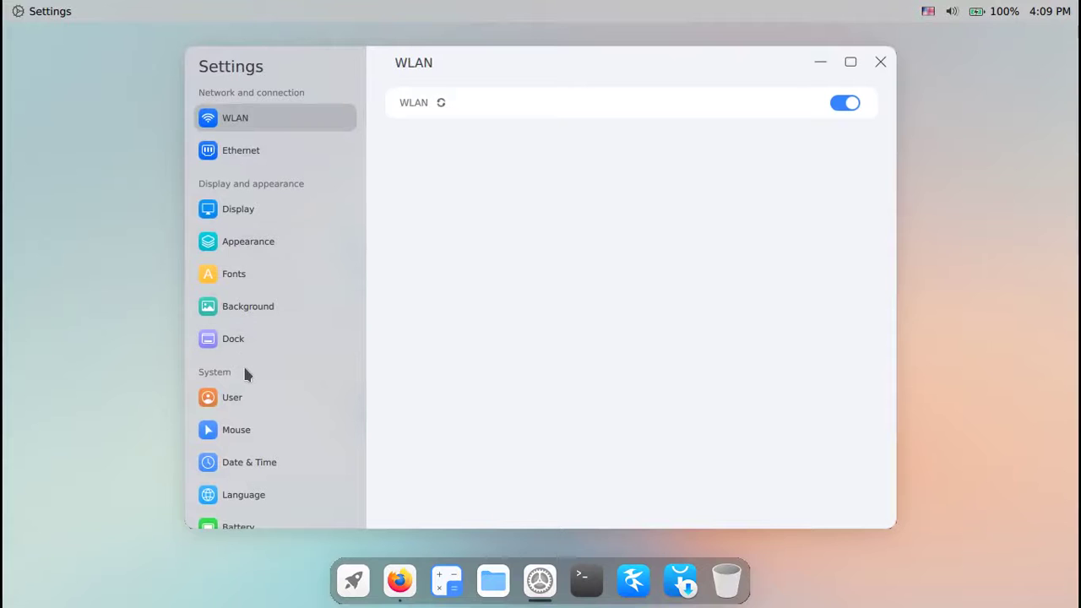
scroll(253, 355, down, 3)
scroll(295, 380, up, 3)
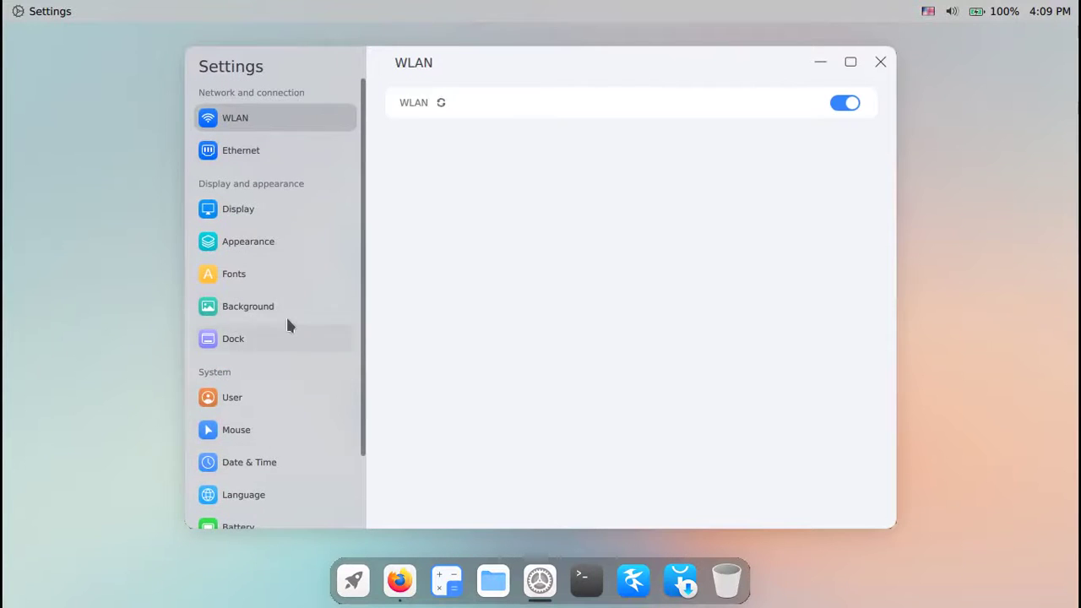
scroll(319, 234, down, 1)
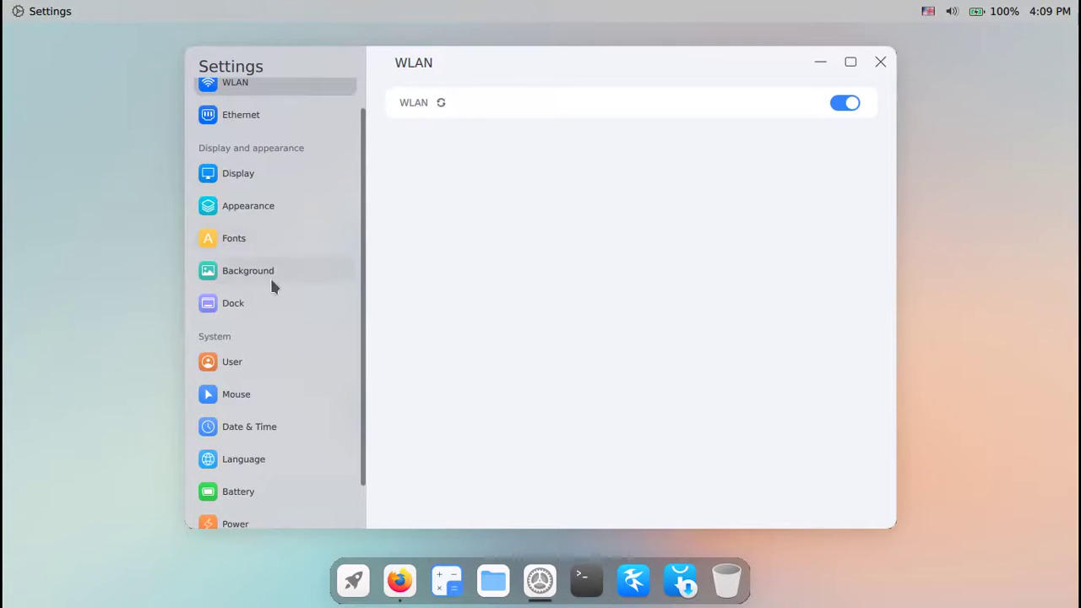
scroll(270, 284, up, 1)
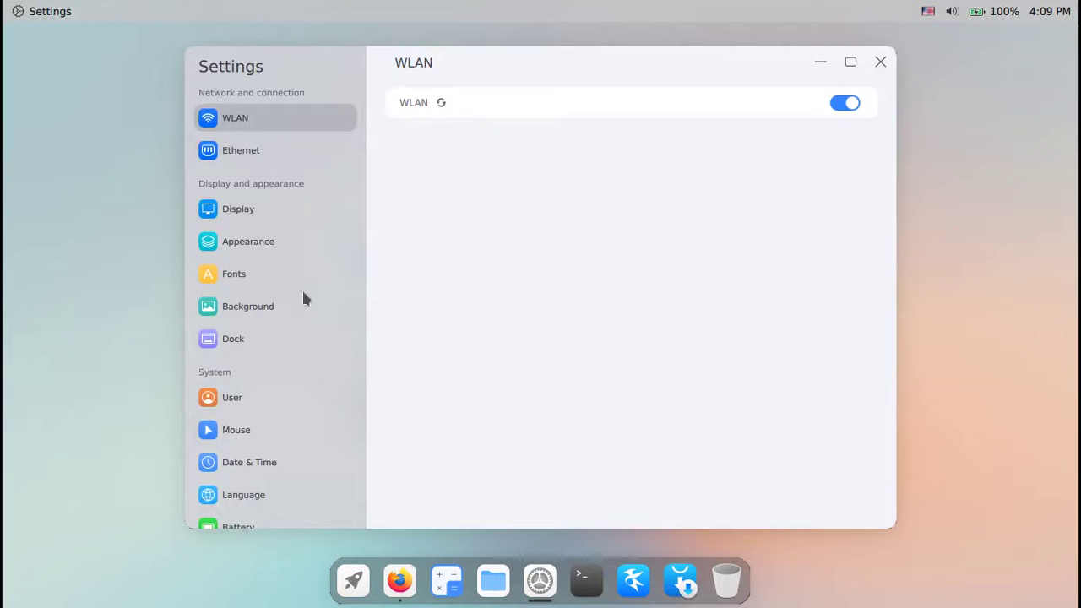
click(257, 148)
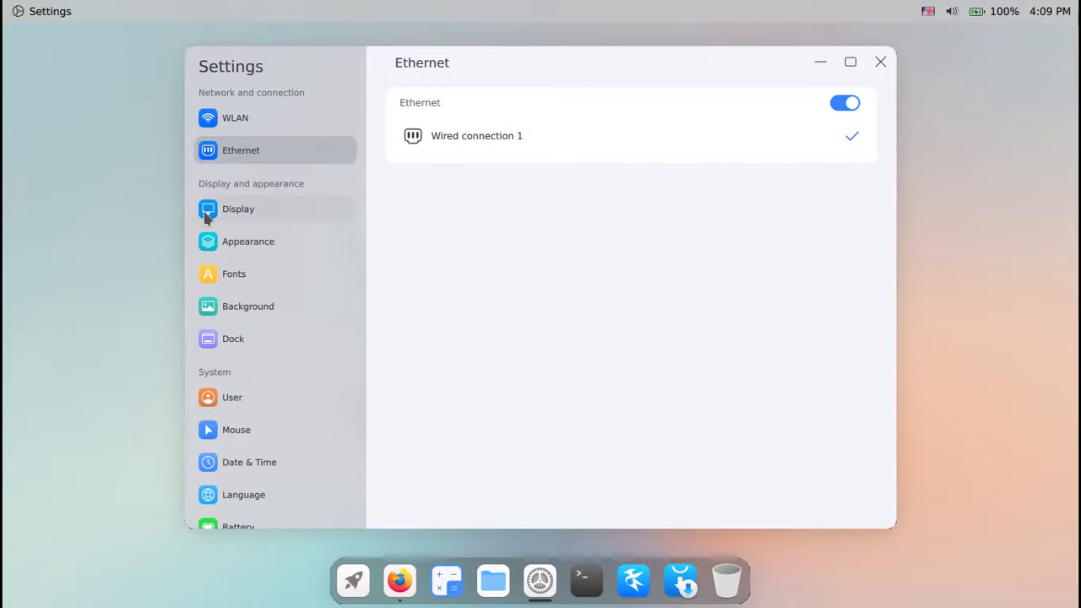
View the Display, Appearance, Fonts, Background, and Dock pages in Settings
click(236, 218)
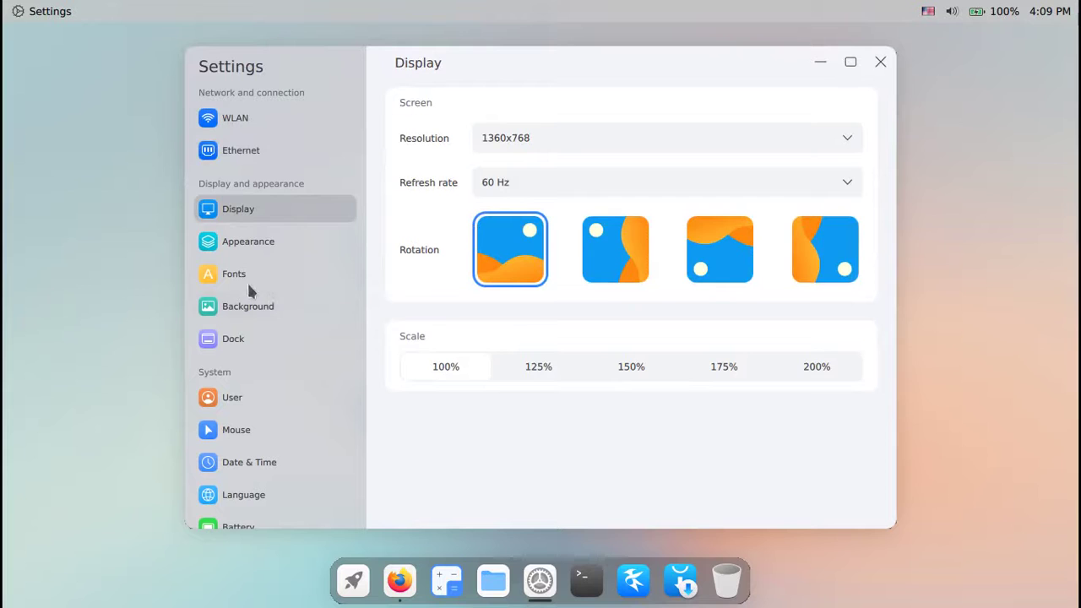
click(201, 248)
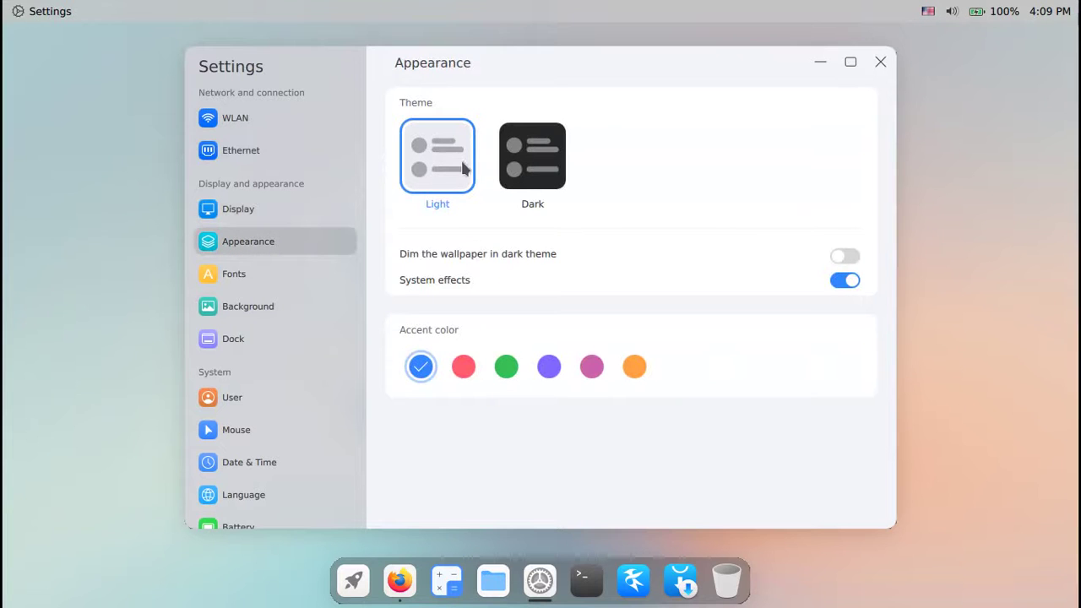
click(287, 279)
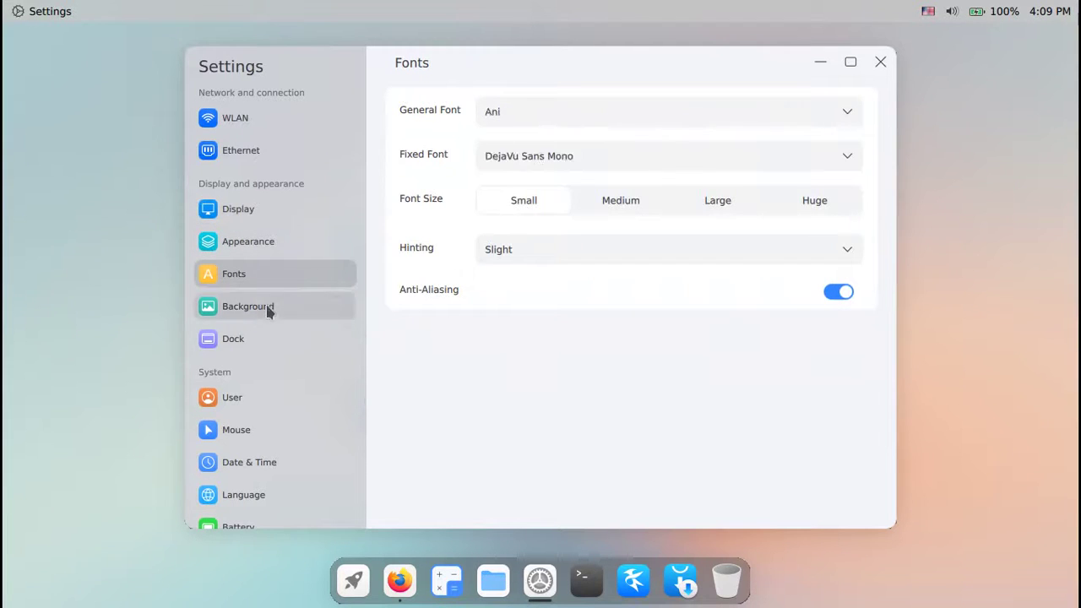
click(267, 308)
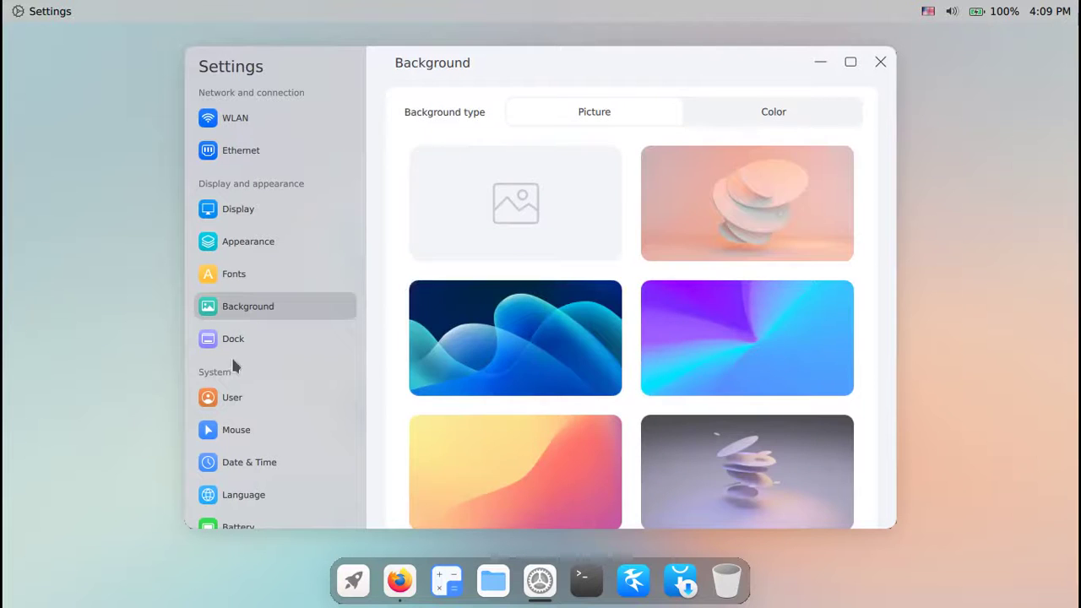
click(246, 338)
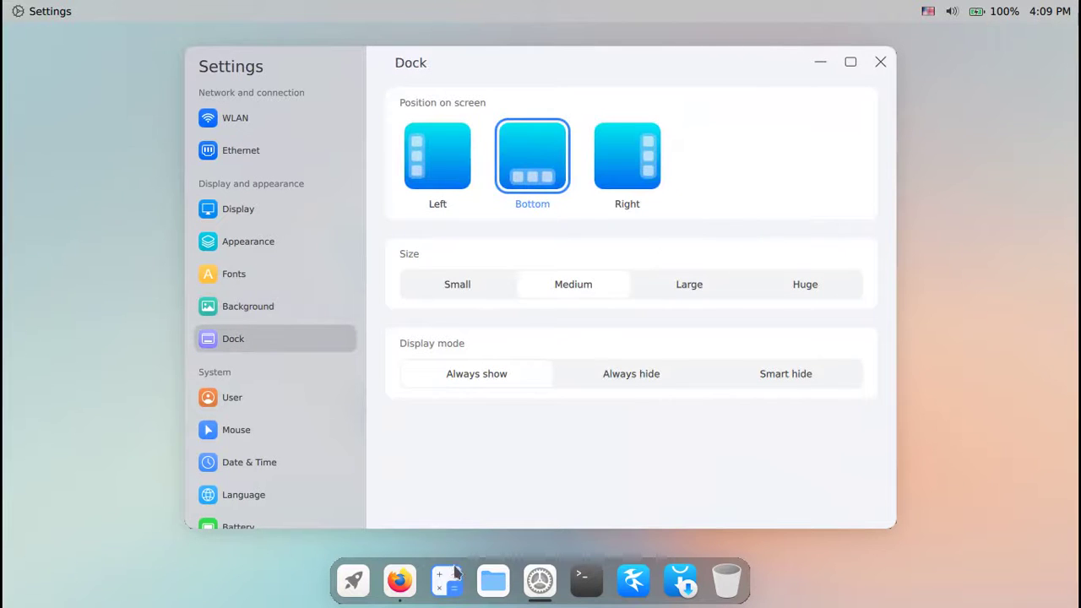
View the User, Mouse, Date & Time, and About pages in the System section of Settings
click(234, 403)
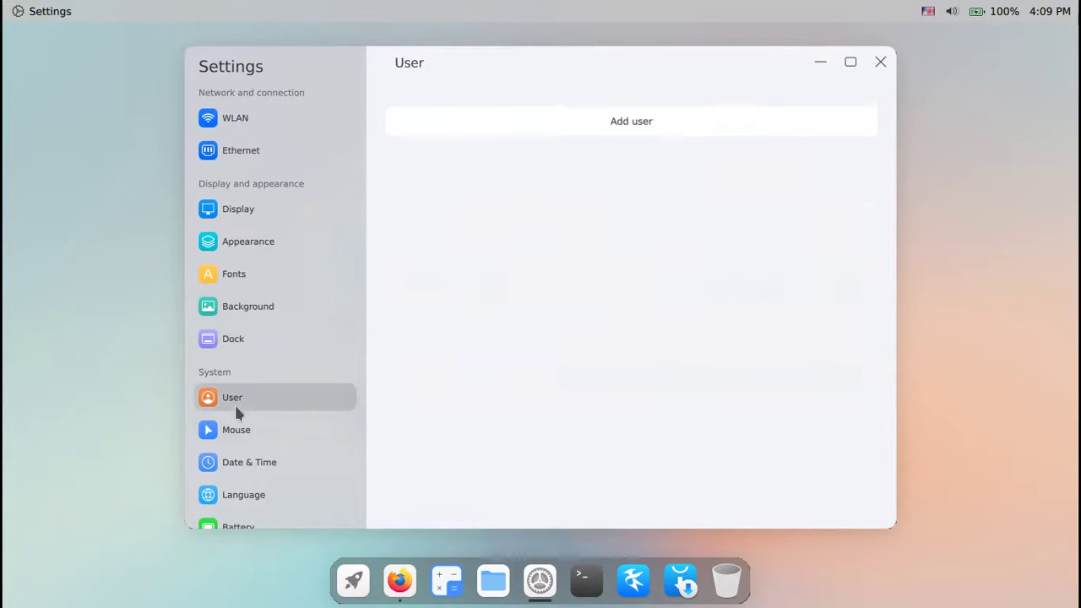
click(267, 427)
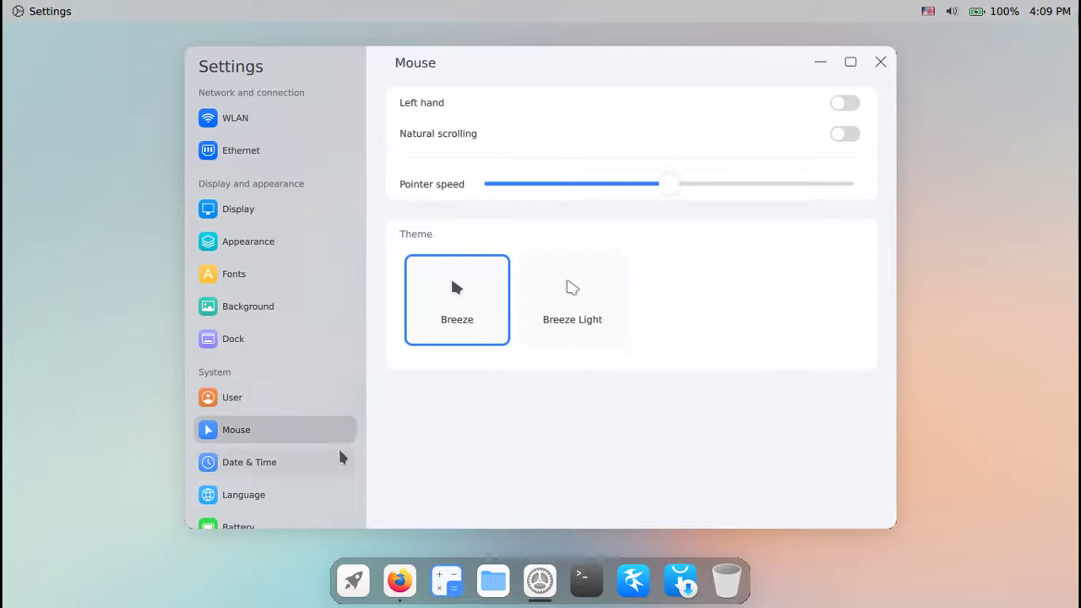
click(292, 459)
scroll(272, 487, down, 1)
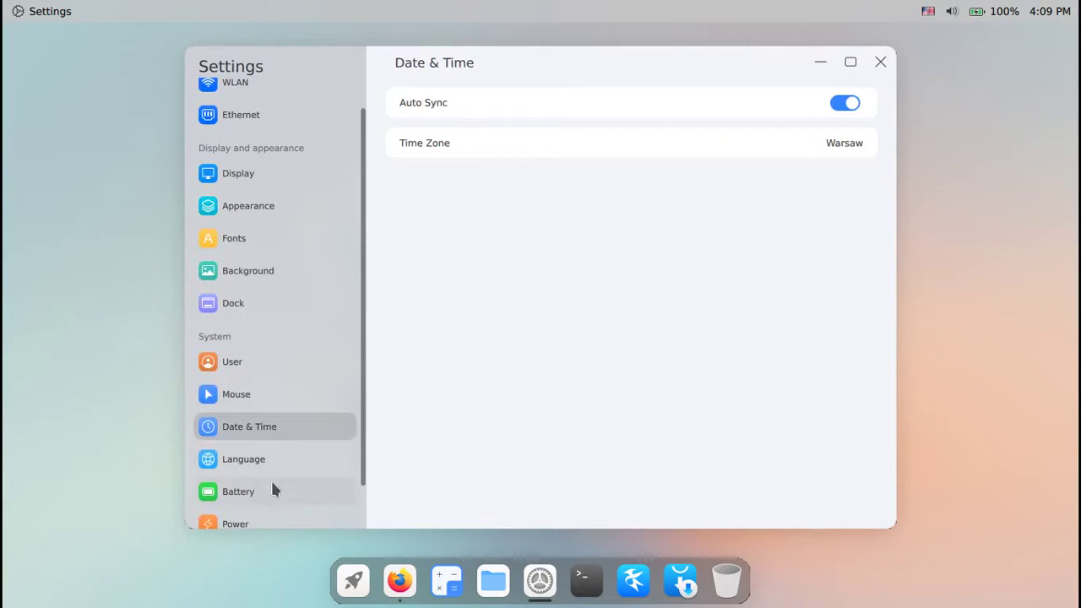
scroll(261, 491, down, 2)
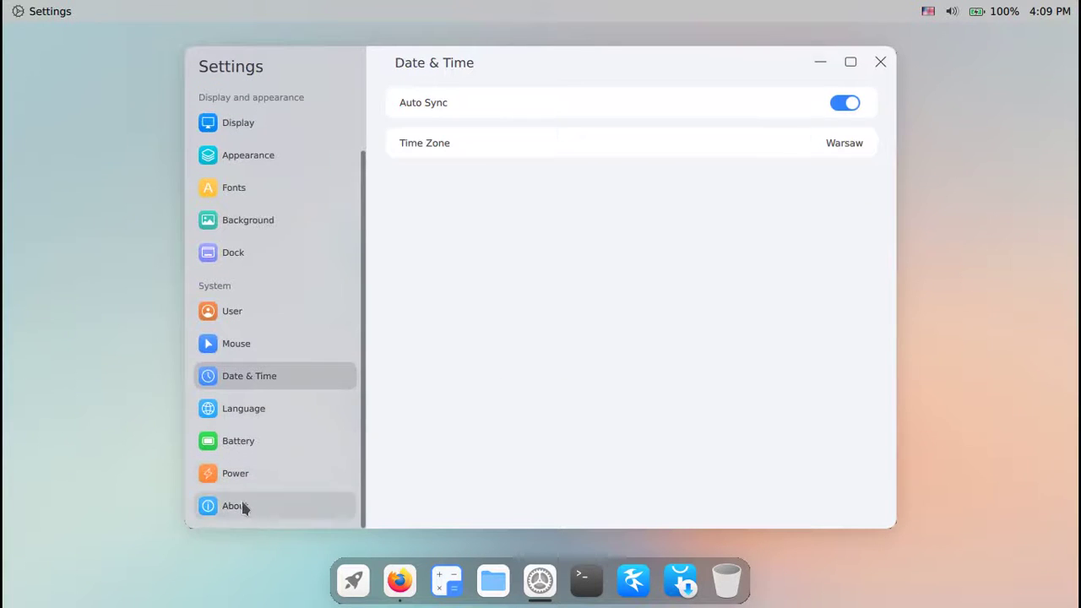
click(244, 506)
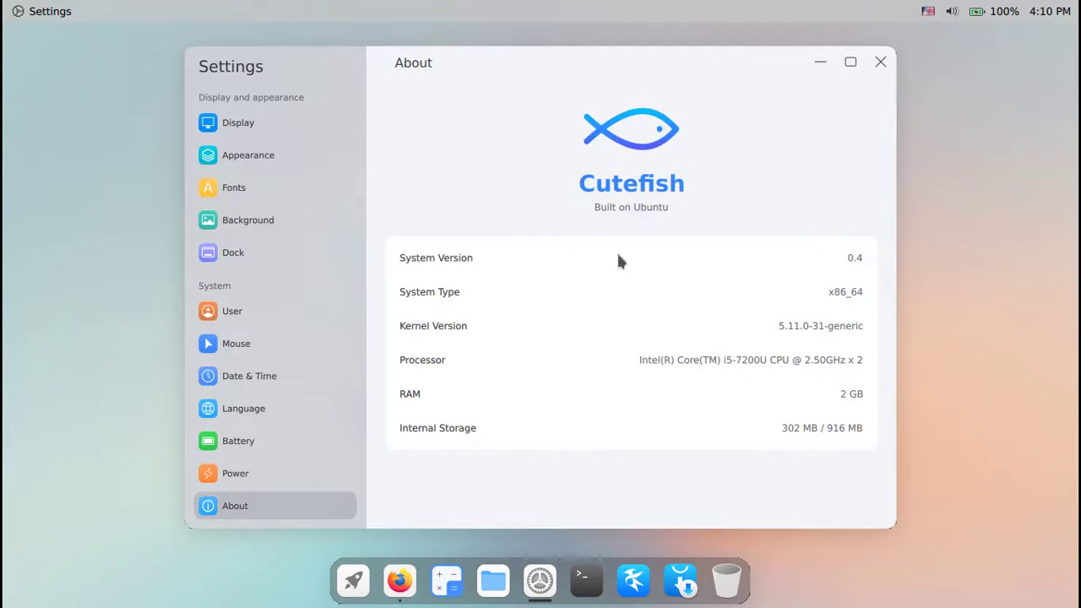
Close the system Settings window, launch Terminal from the application launcher, and open its settings dialog
click(881, 61)
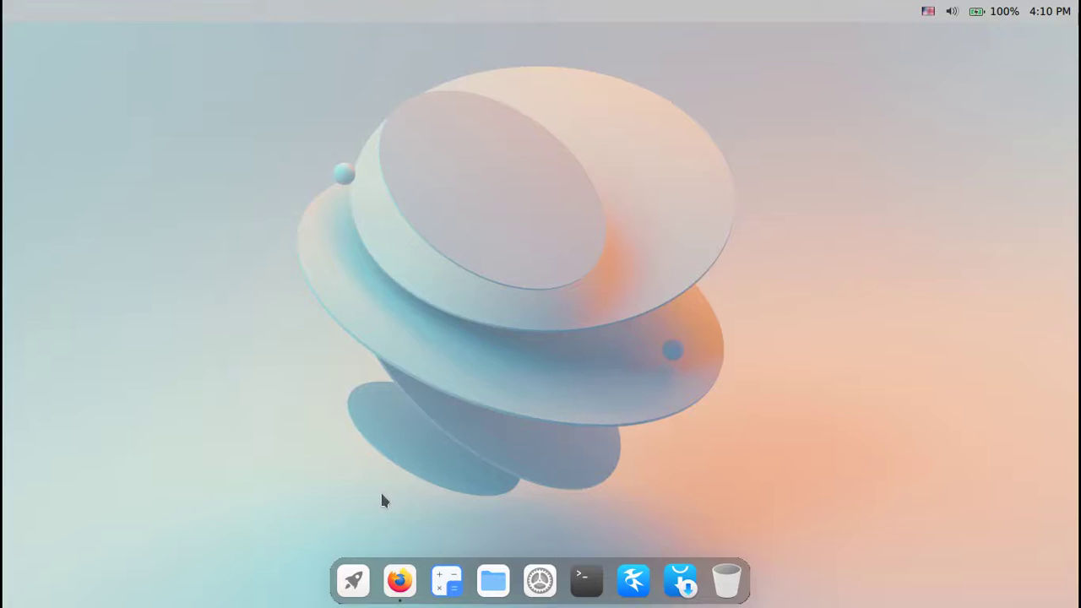
click(353, 580)
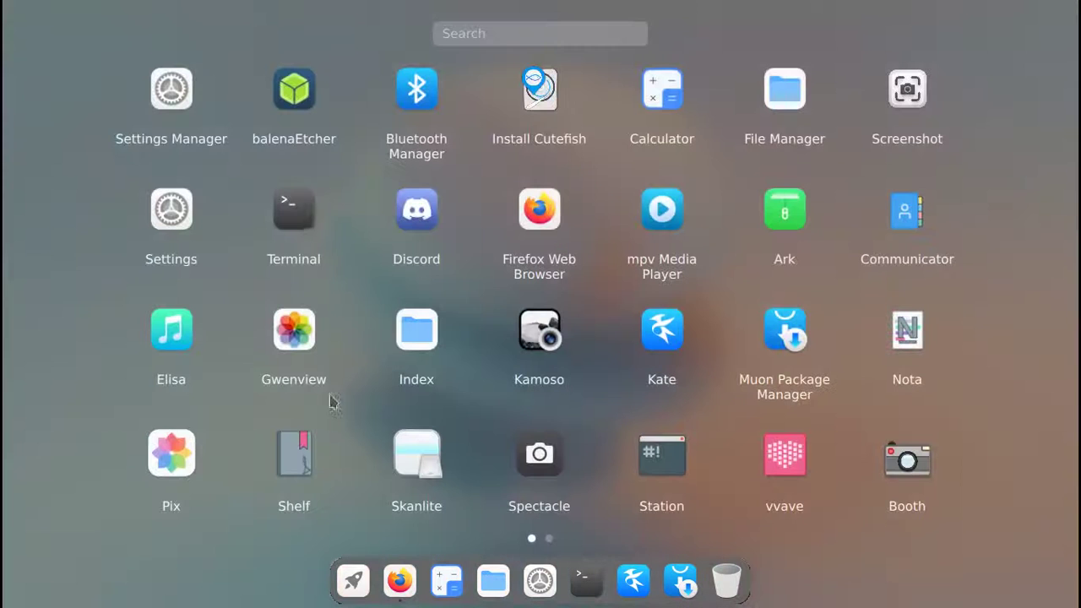
click(304, 227)
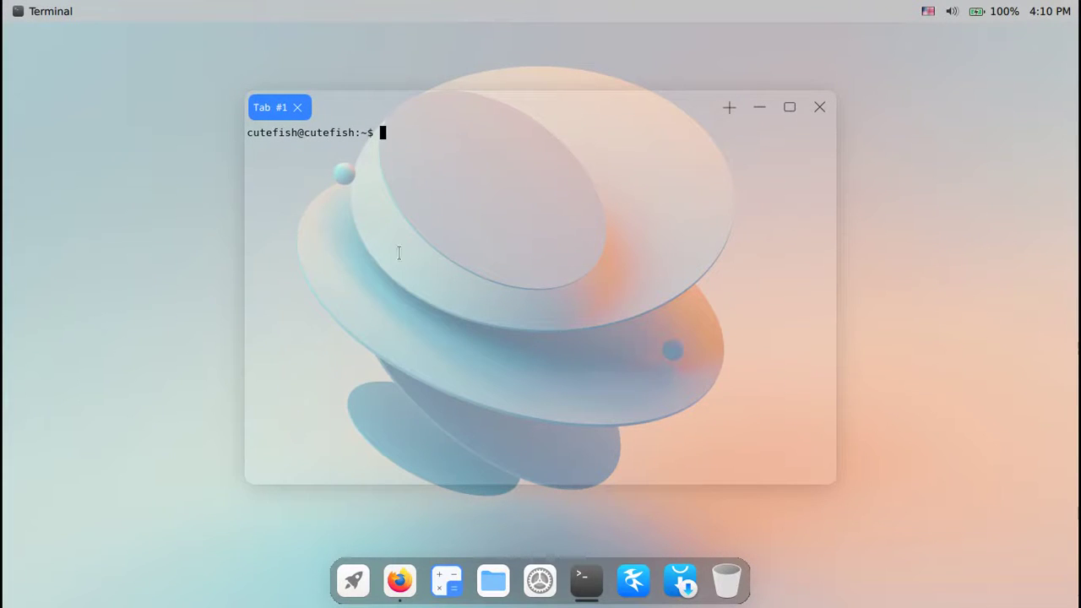
right_click(433, 183)
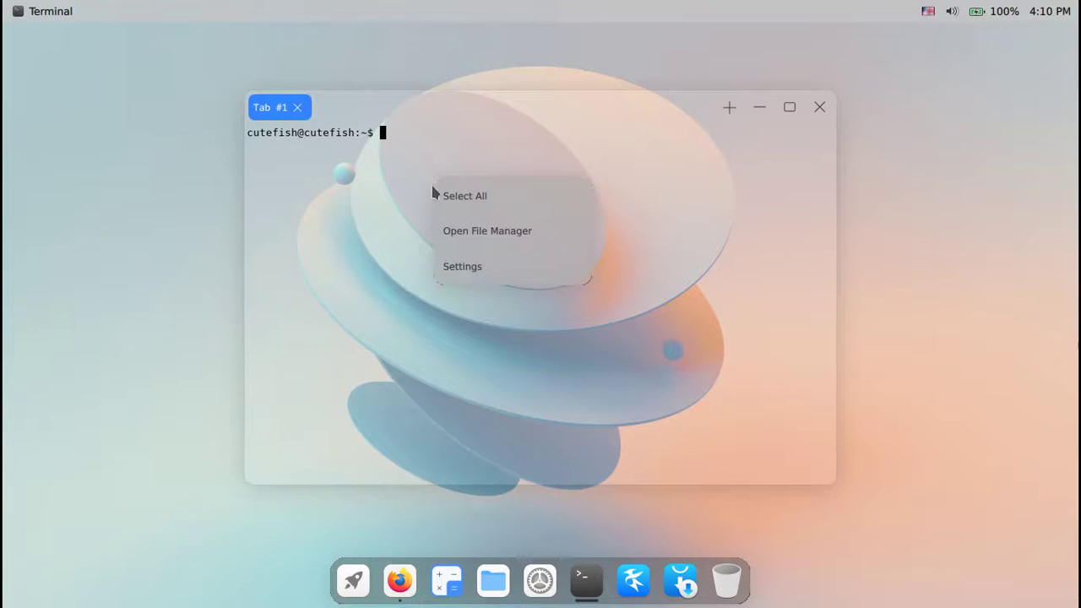
click(446, 266)
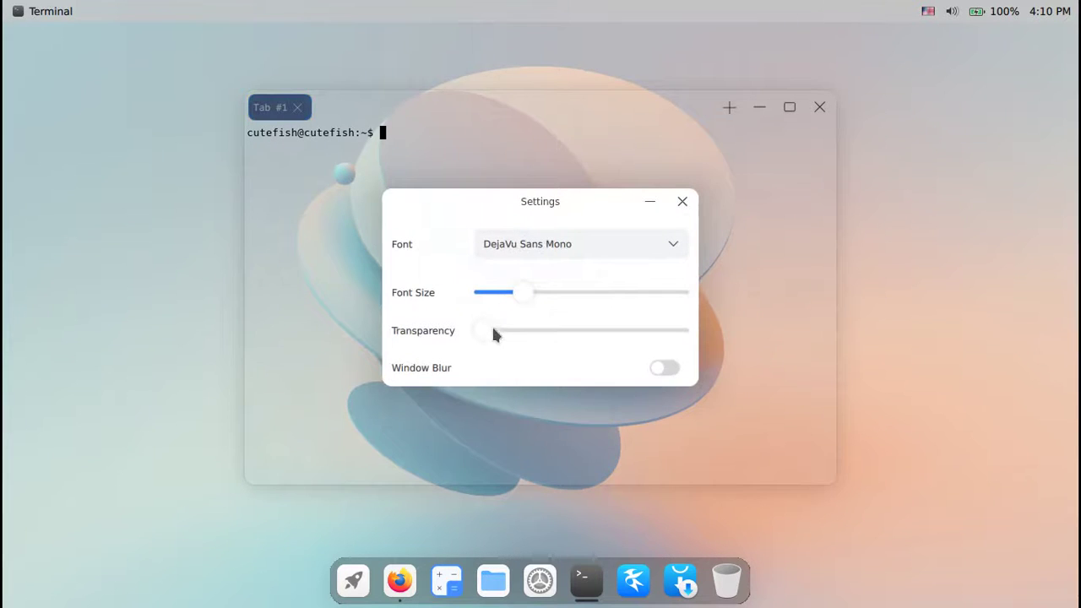
Raise the terminal's Transparency slider to about three quarters, turn on Window Blur, and move the settings dialog lower
drag(487, 331, 634, 341)
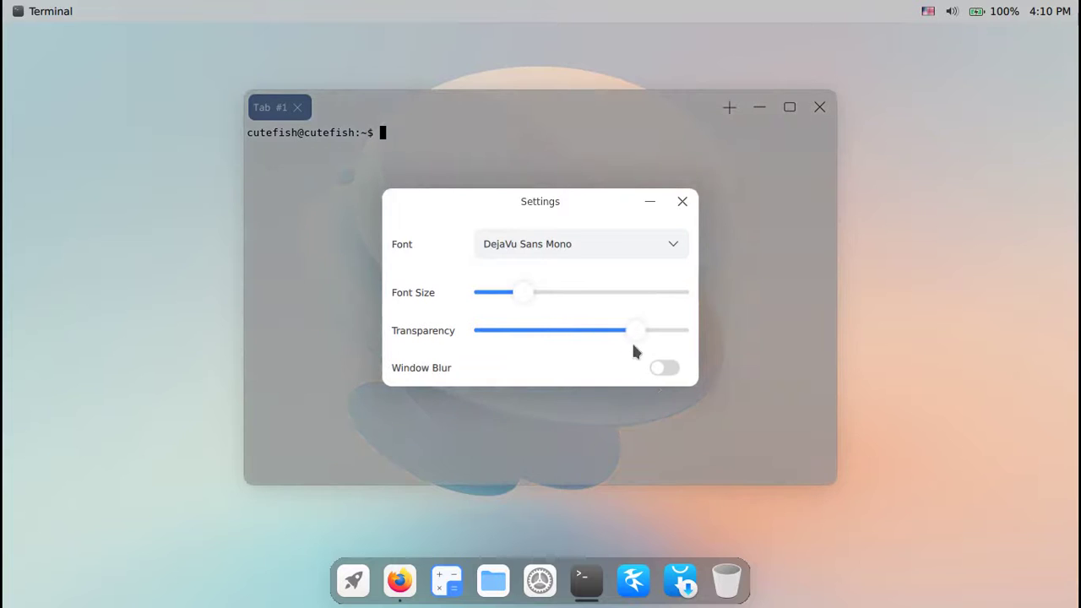
click(667, 368)
drag(563, 203, 626, 290)
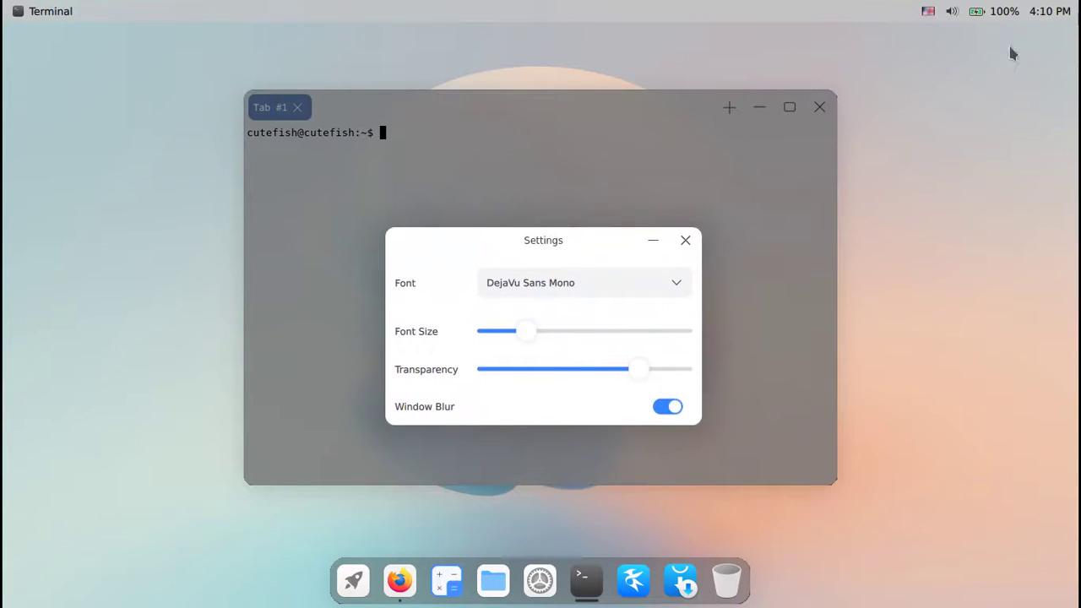
Turn Dark Mode on in the quick settings to preview it with the terminal, and turn it back off
click(1009, 14)
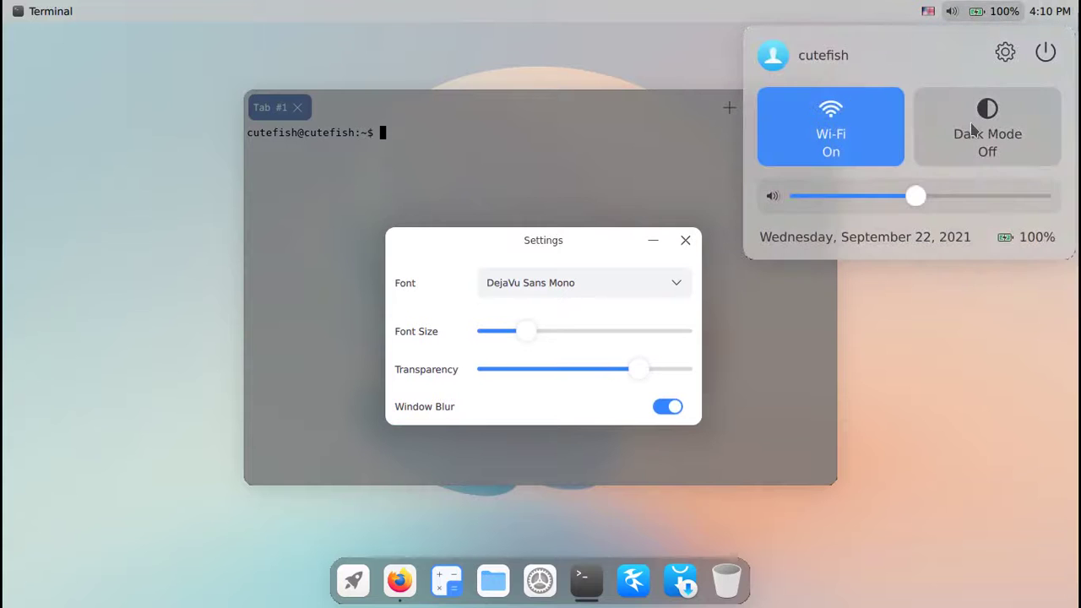
click(973, 129)
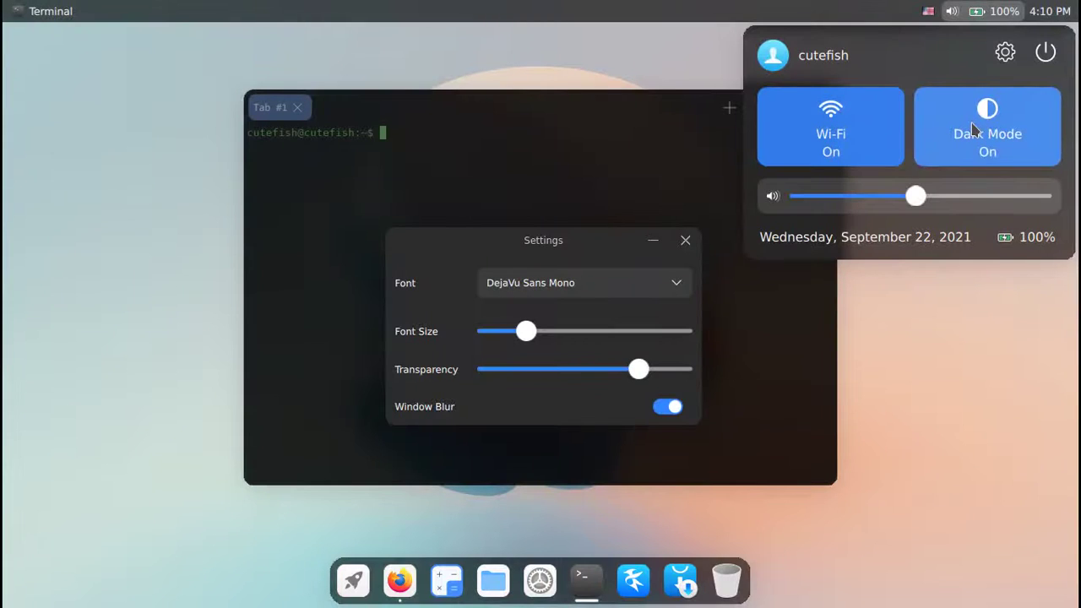
click(972, 128)
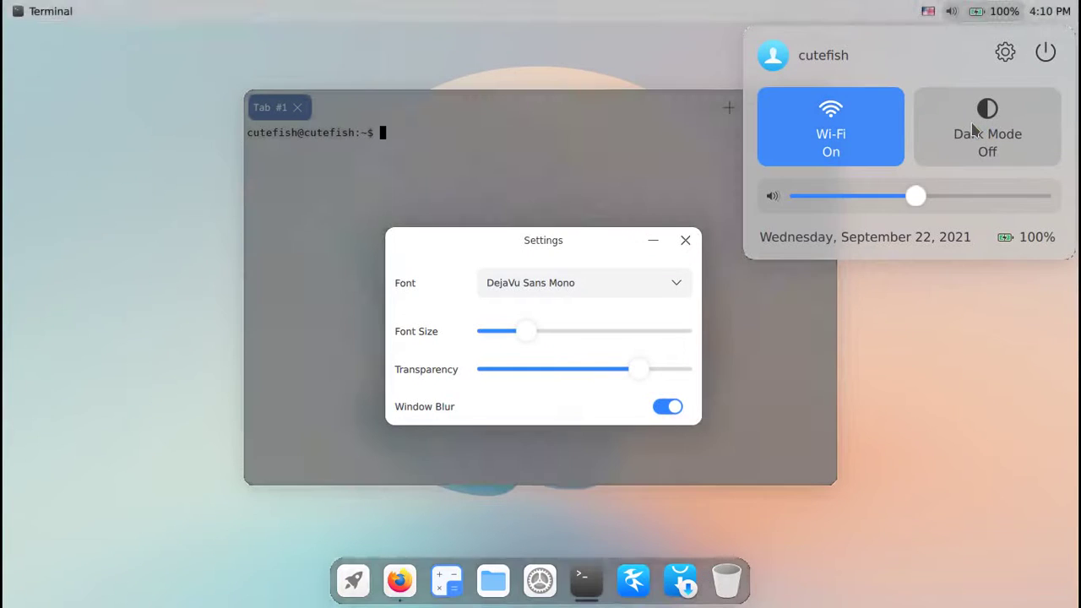
Check the terminal's Font option without changing it, and close the settings dialog and the Terminal window
click(549, 287)
click(550, 287)
click(434, 275)
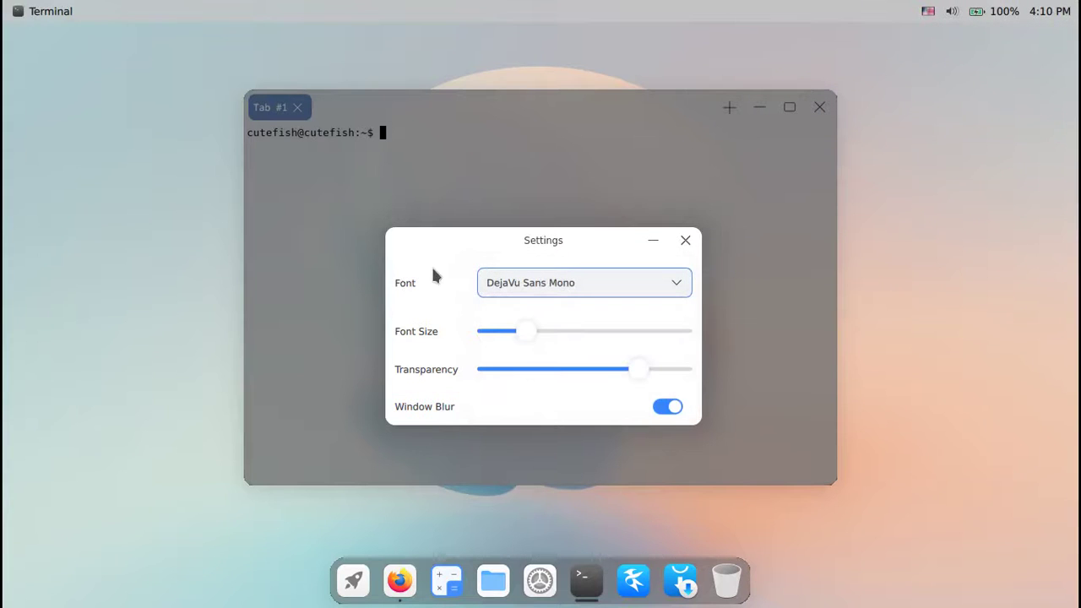
click(682, 242)
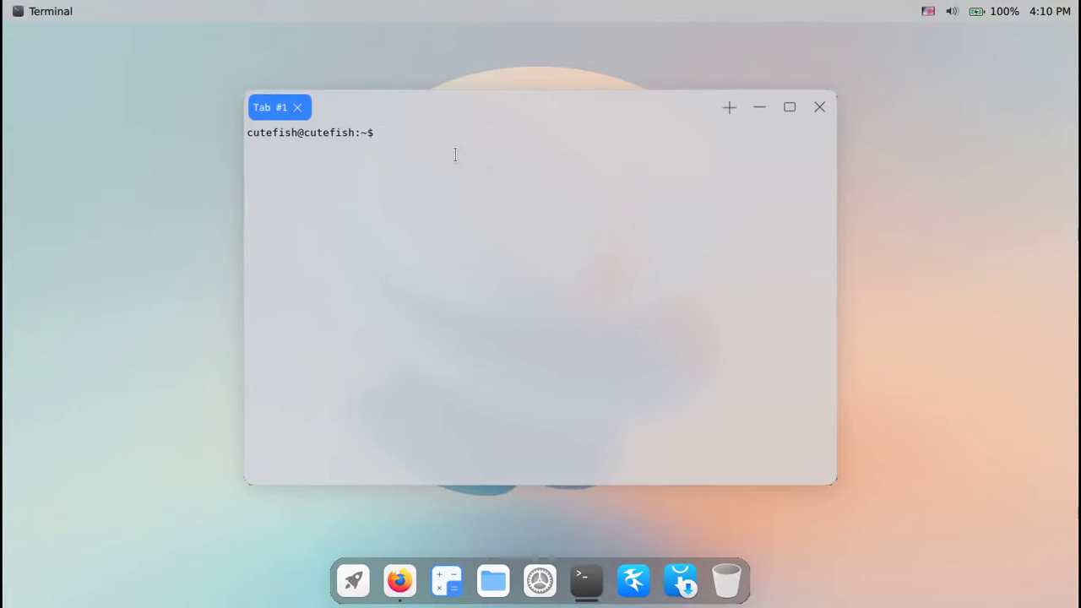
mouse_move(538, 109)
mouse_down()
mouse_move(543, 97)
mouse_move(534, 96)
mouse_up()
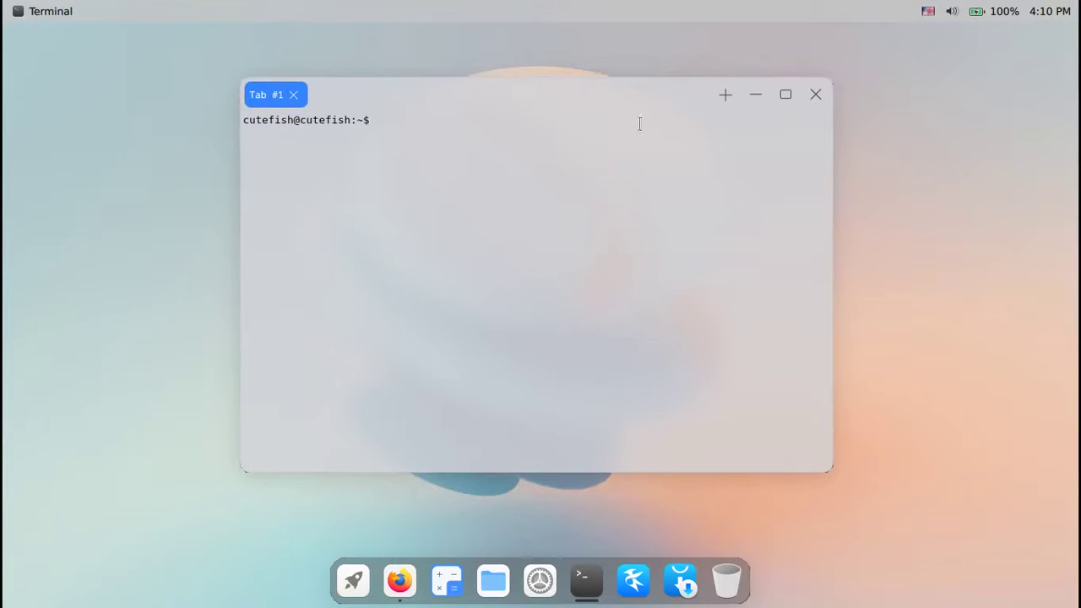
click(815, 94)
Launch Discord from the application launcher and close its window while it is updating
click(353, 581)
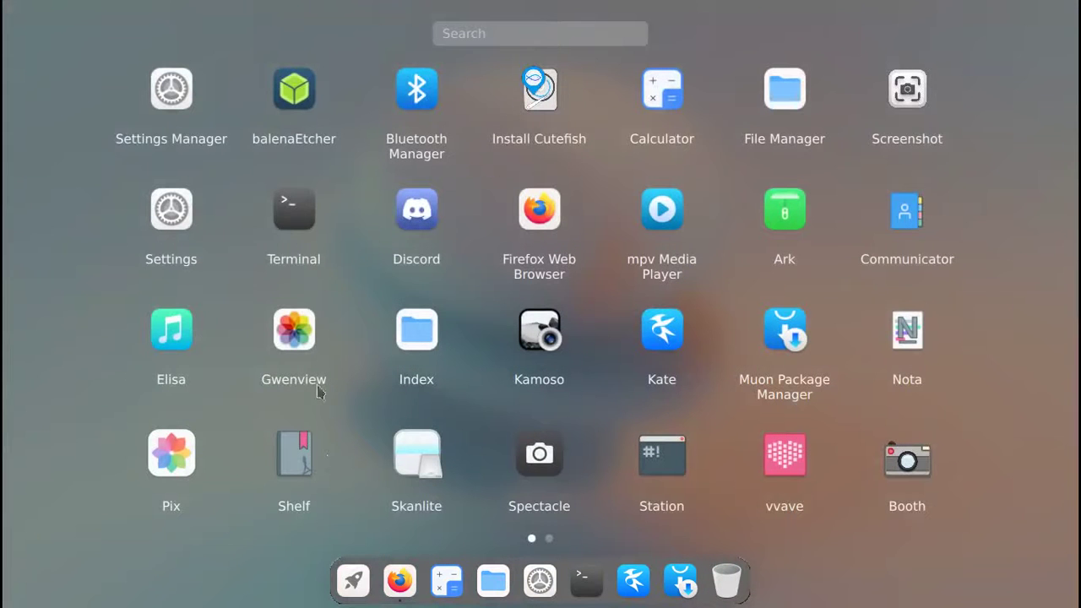
click(406, 225)
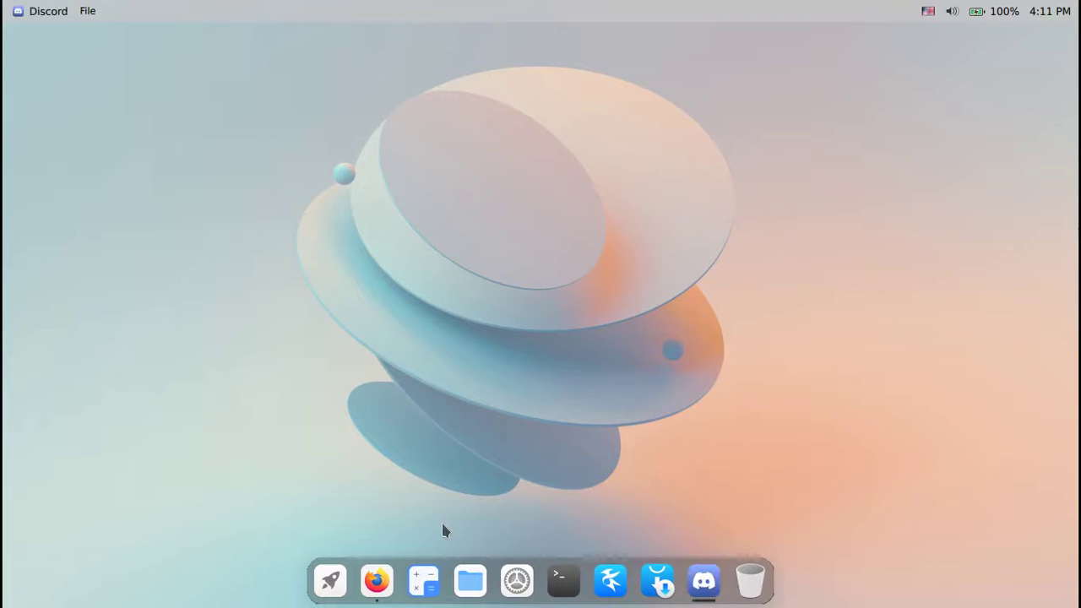
right_click(708, 588)
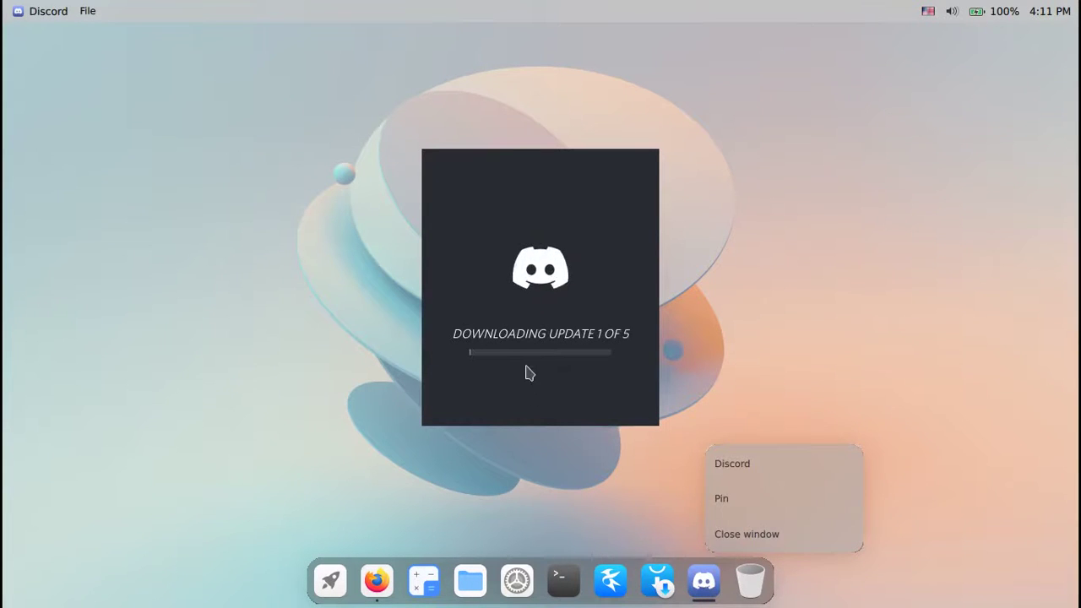
click(768, 541)
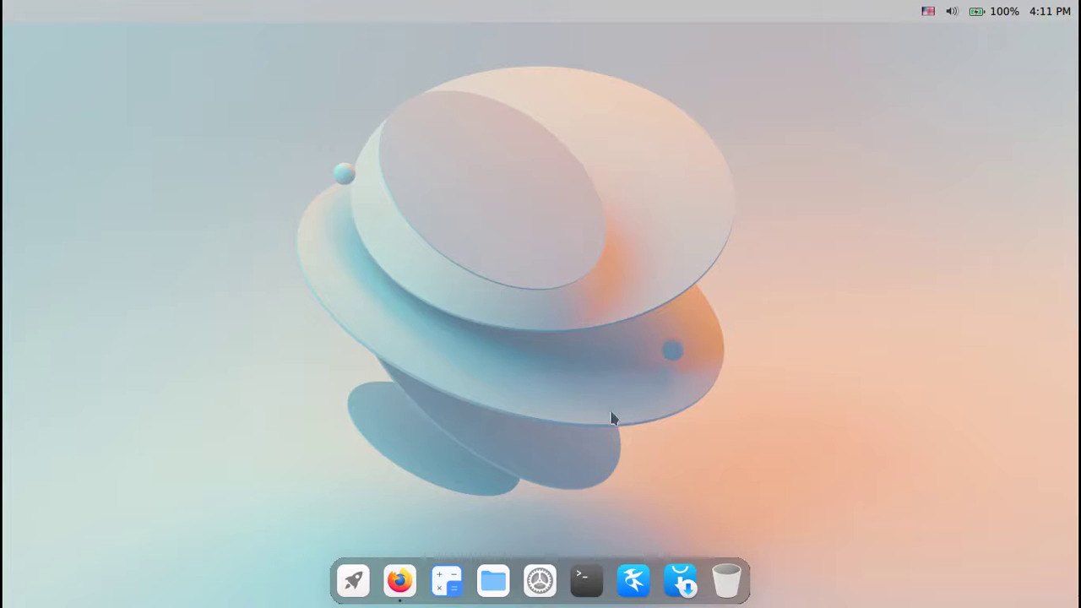
Open the Ark archive manager from the application launcher, view its welcome screen, and close it
click(359, 591)
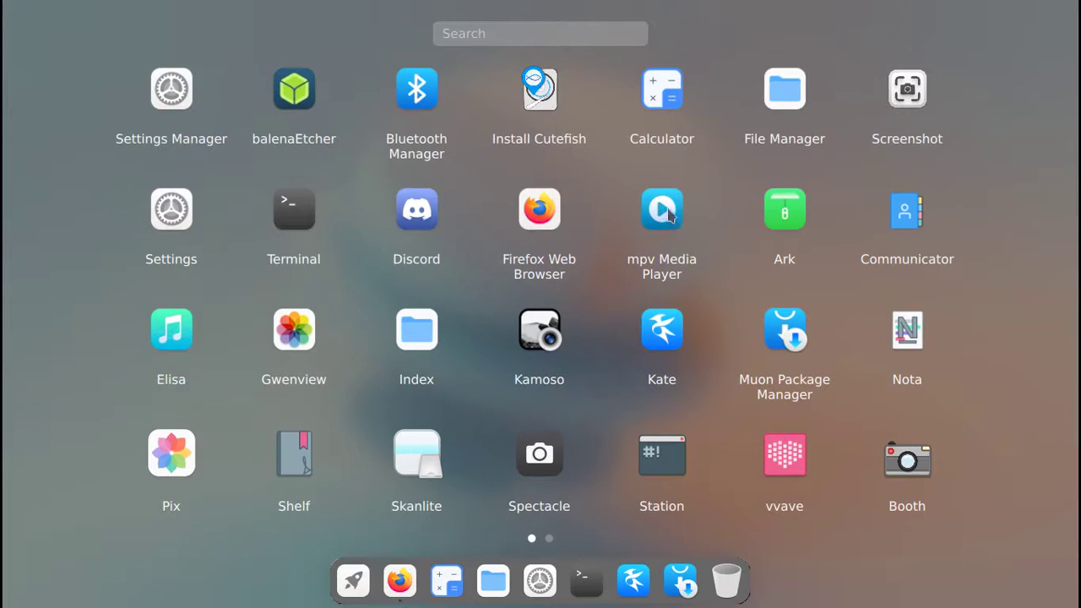
click(781, 215)
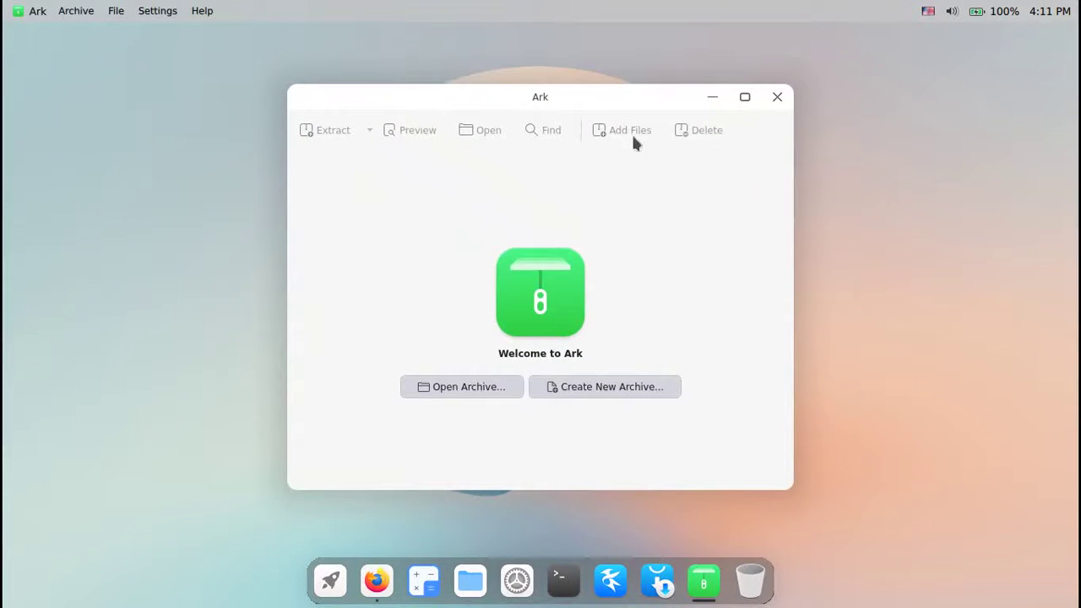
click(772, 96)
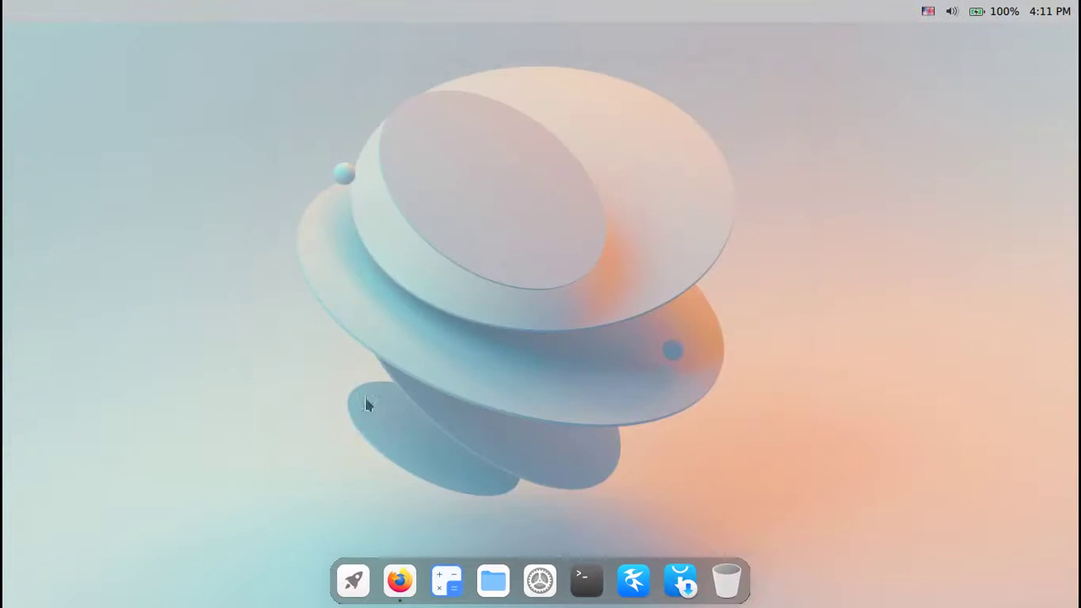
Open the Elisa music player from the application launcher, view its main window, and close it
click(352, 580)
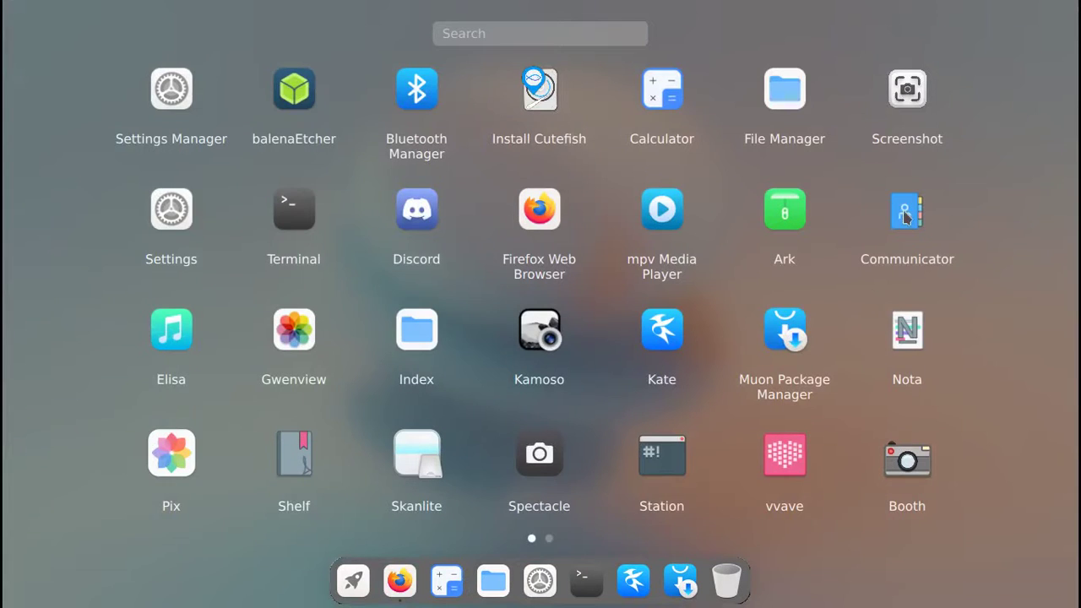
click(176, 331)
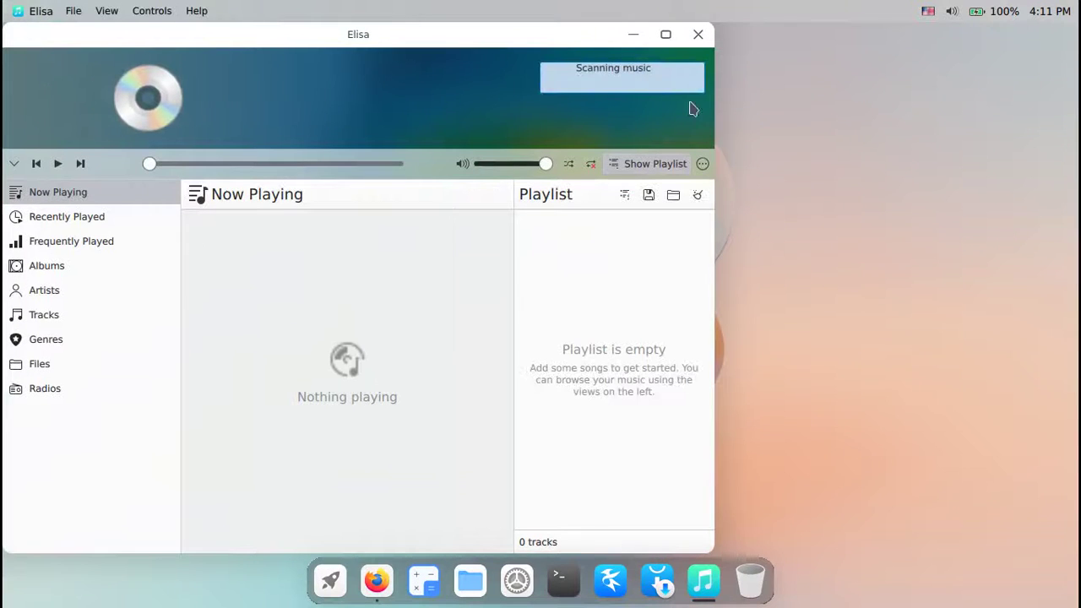
click(699, 35)
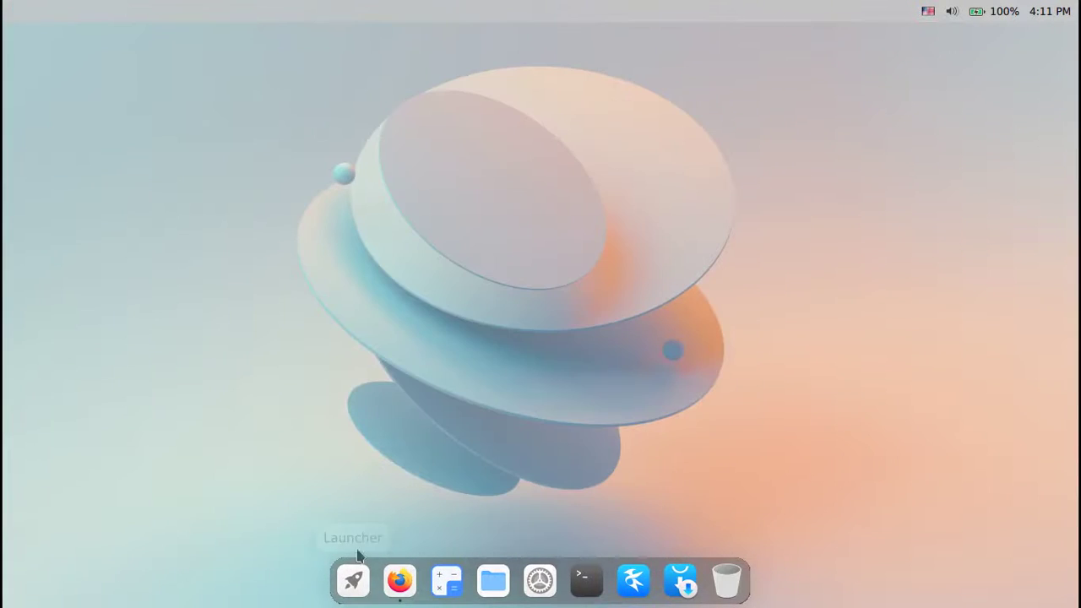
Launch the Index file manager from the application launcher, move its window up, and enlarge it
click(353, 580)
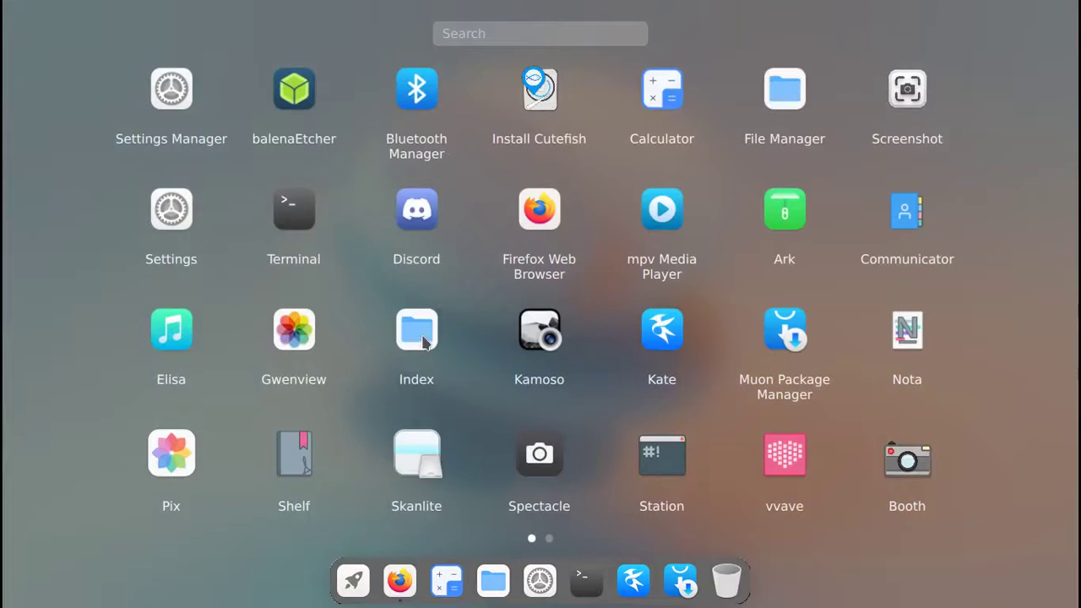
click(571, 204)
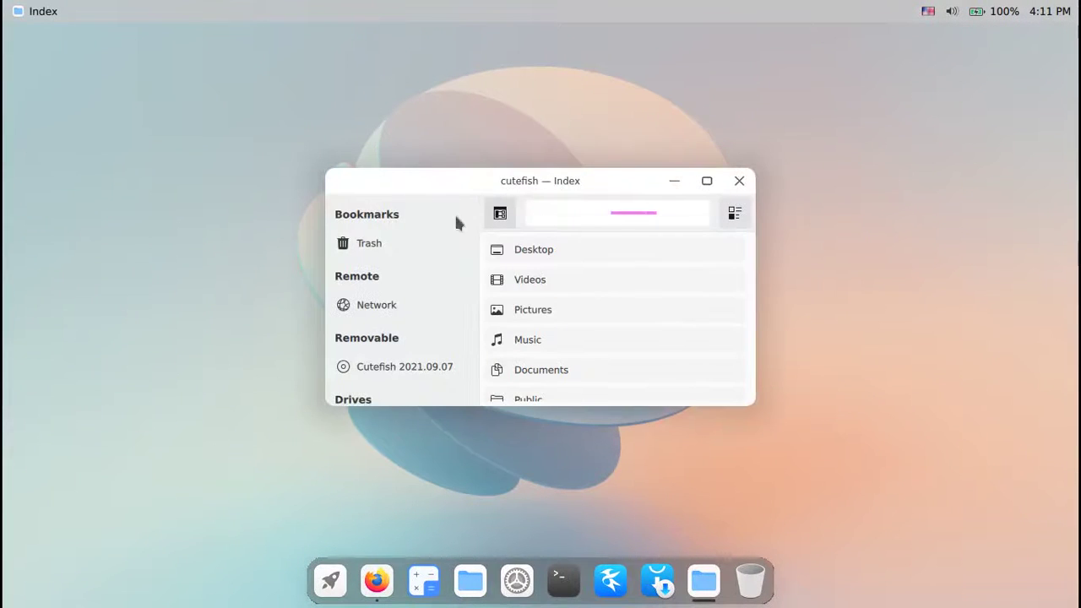
drag(560, 184, 557, 101)
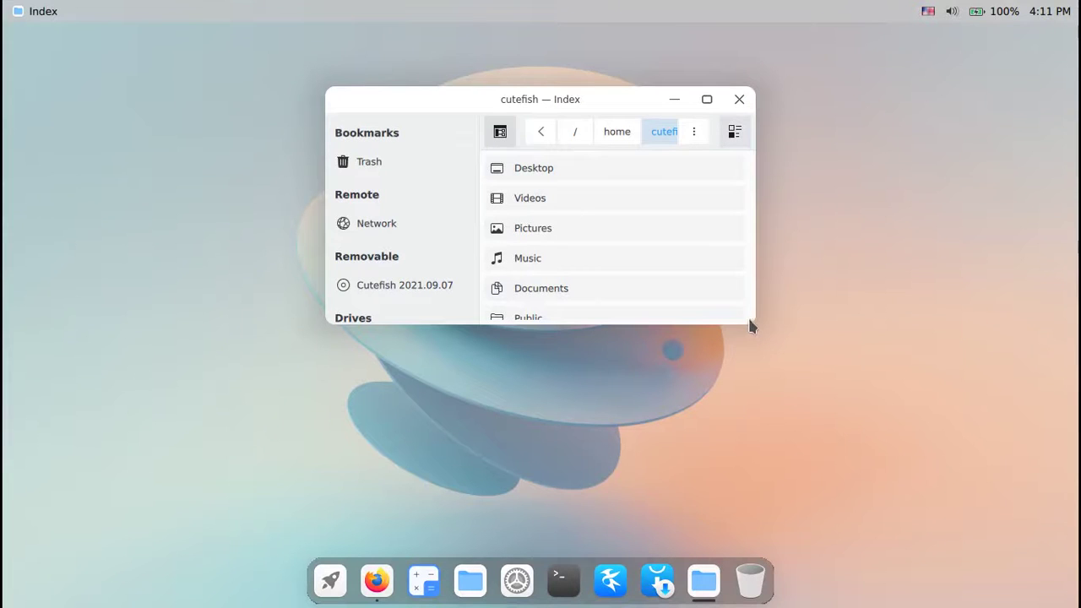
drag(750, 326, 915, 505)
Browse in Index from the root folder into run and its alsa subfolder, and try to return to root
click(645, 130)
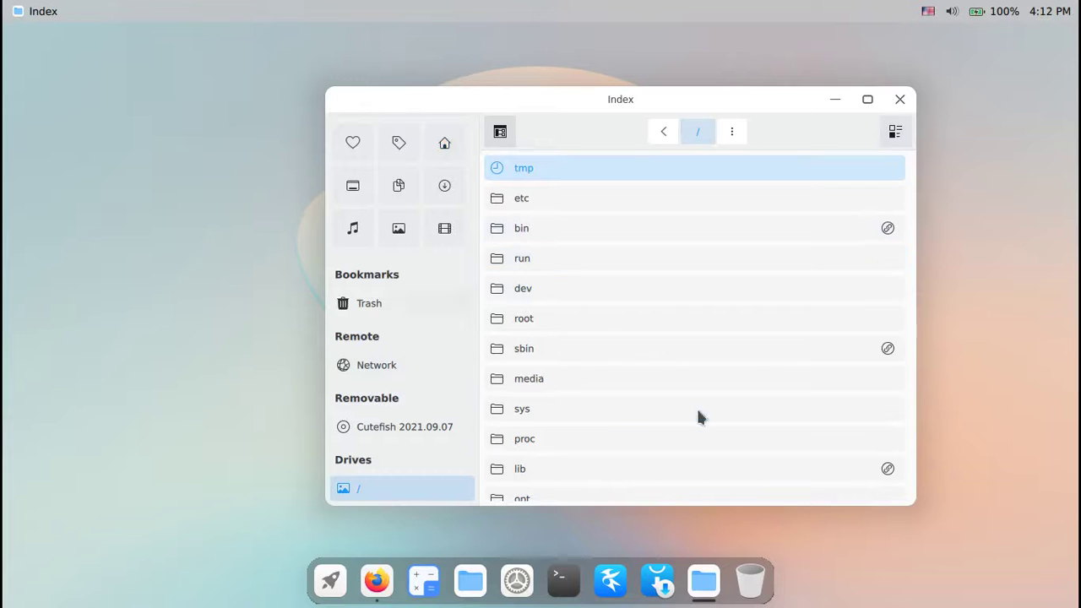
double_click(575, 264)
double_click(544, 323)
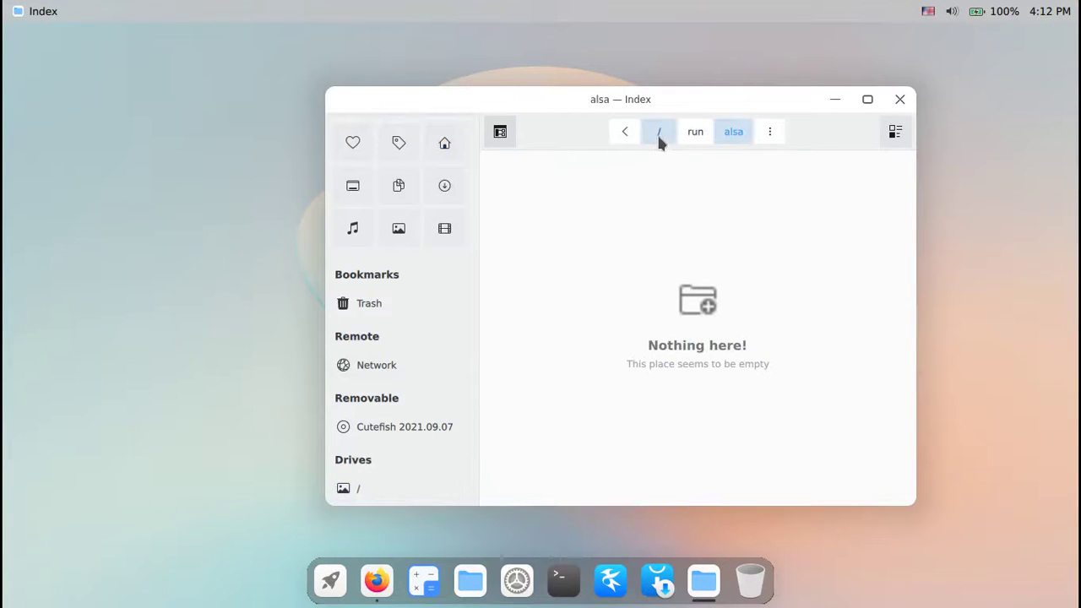
click(659, 137)
click(656, 132)
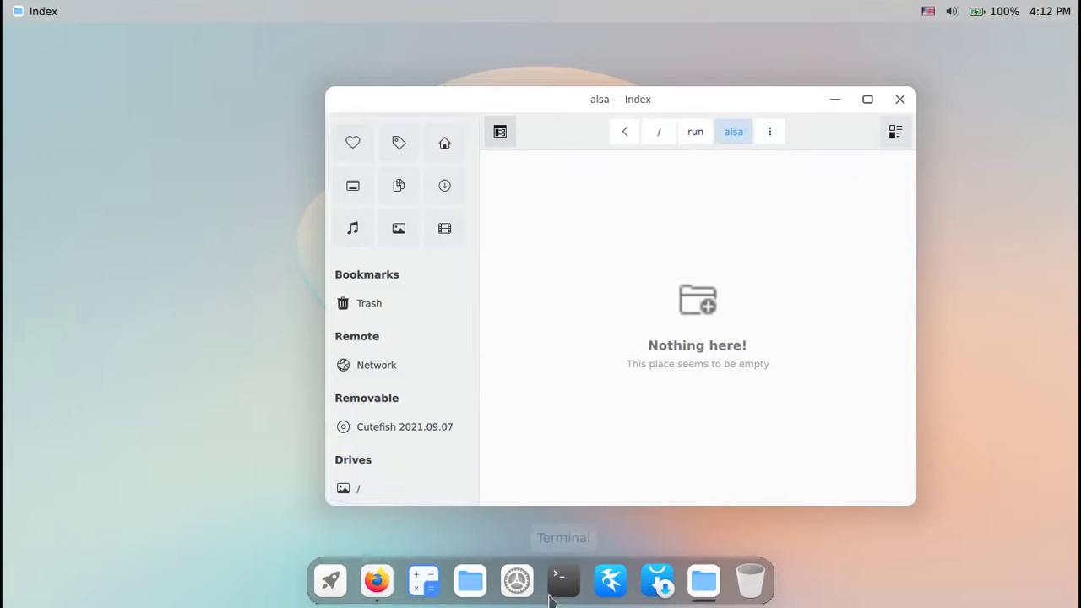
Open File Manager to compare it with Index, select the path in its address bar, and close it
click(470, 581)
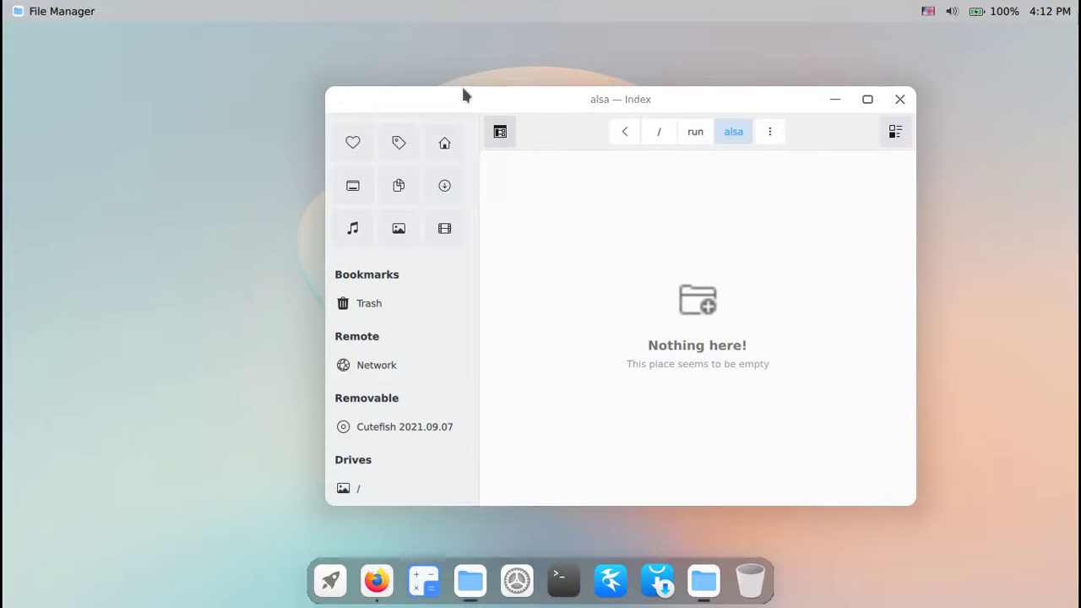
click(392, 77)
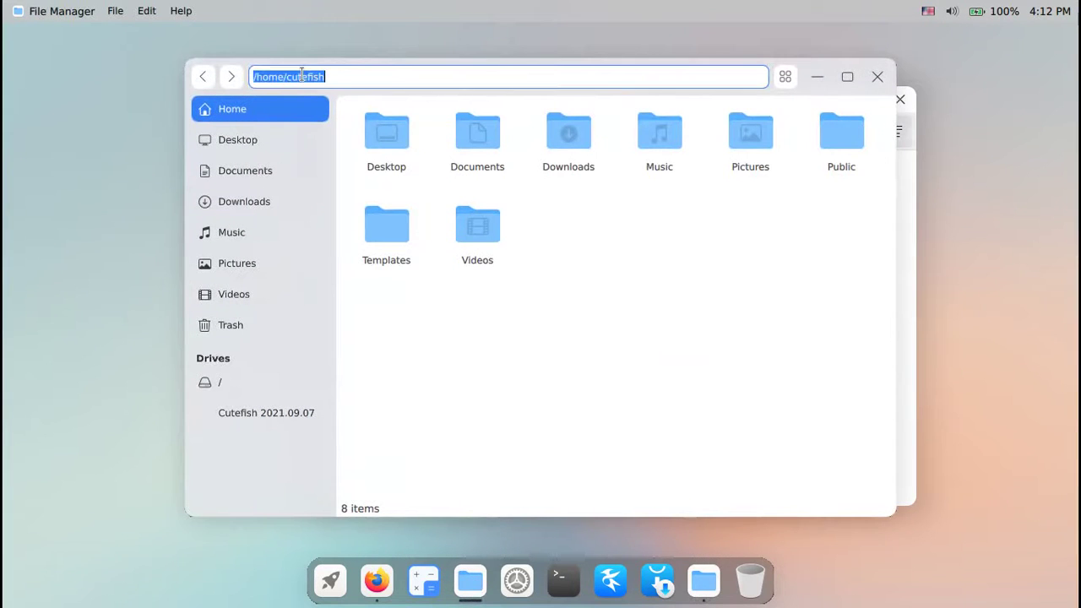
click(392, 77)
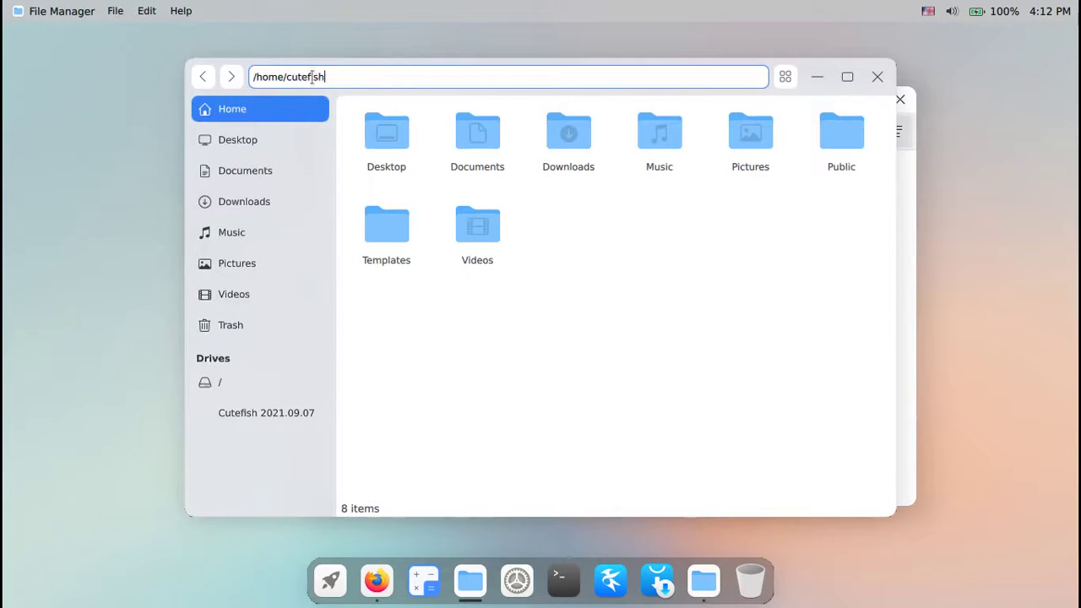
click(877, 77)
Go back up to the root folder in Index, open the dev folder, and close the Index window
click(631, 131)
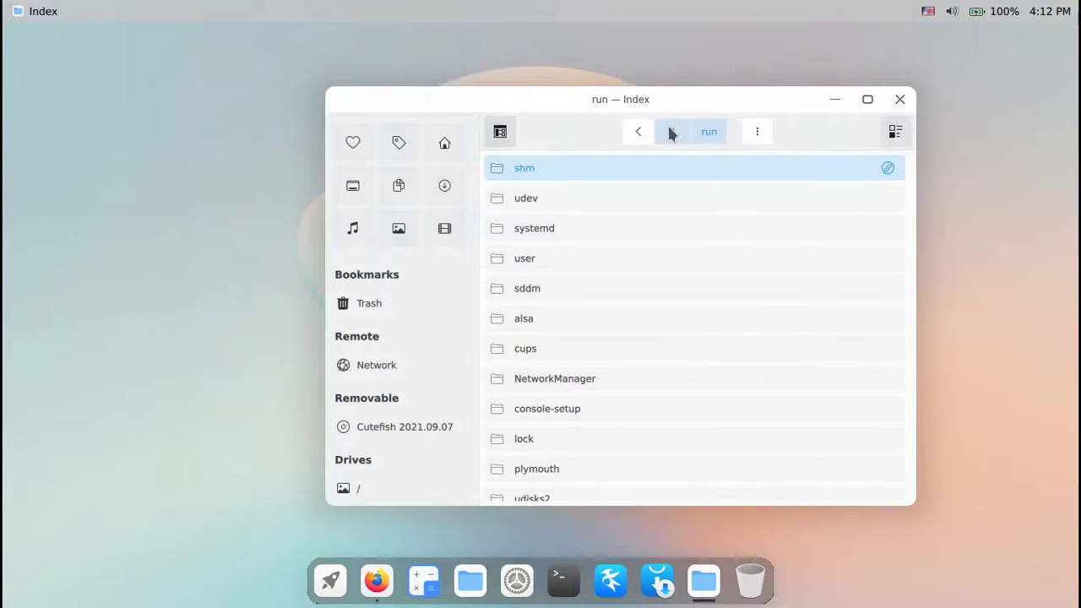
click(673, 131)
click(564, 287)
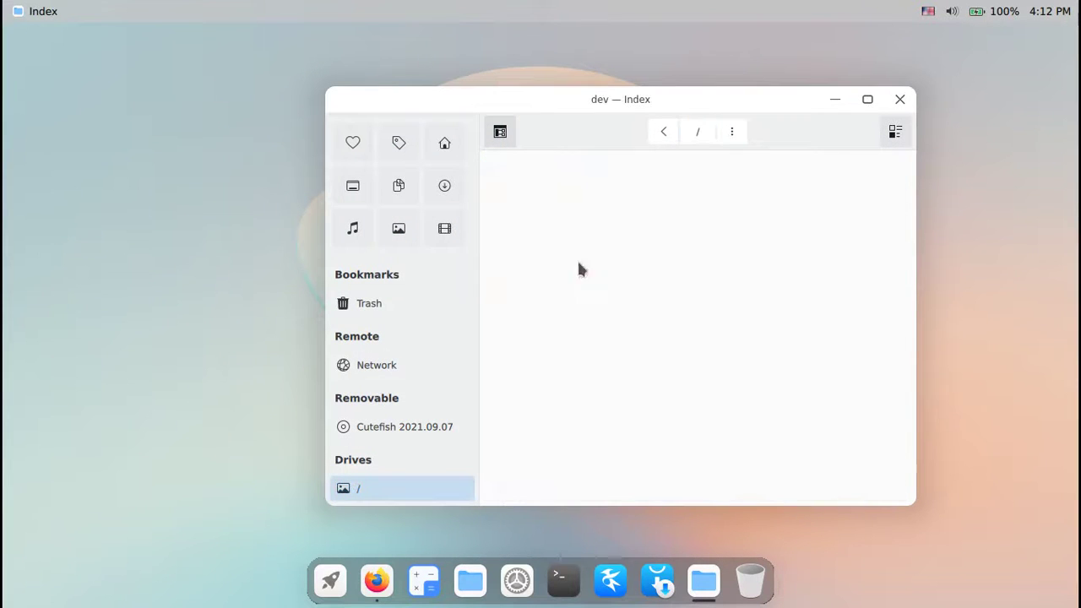
click(900, 99)
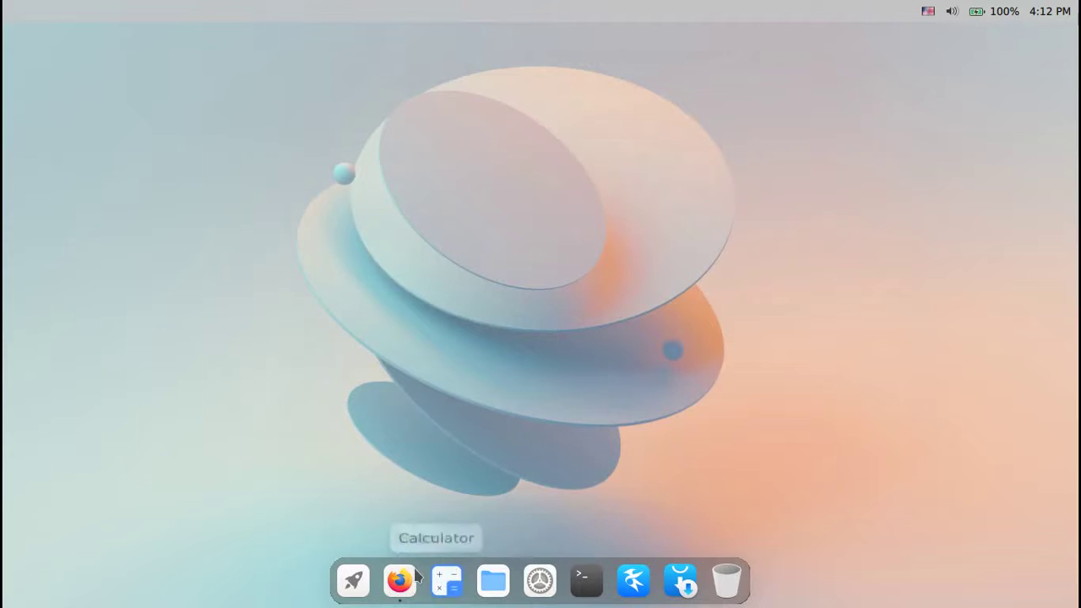
Launch the Kate text editor from the application launcher to view its window, and close it
click(355, 590)
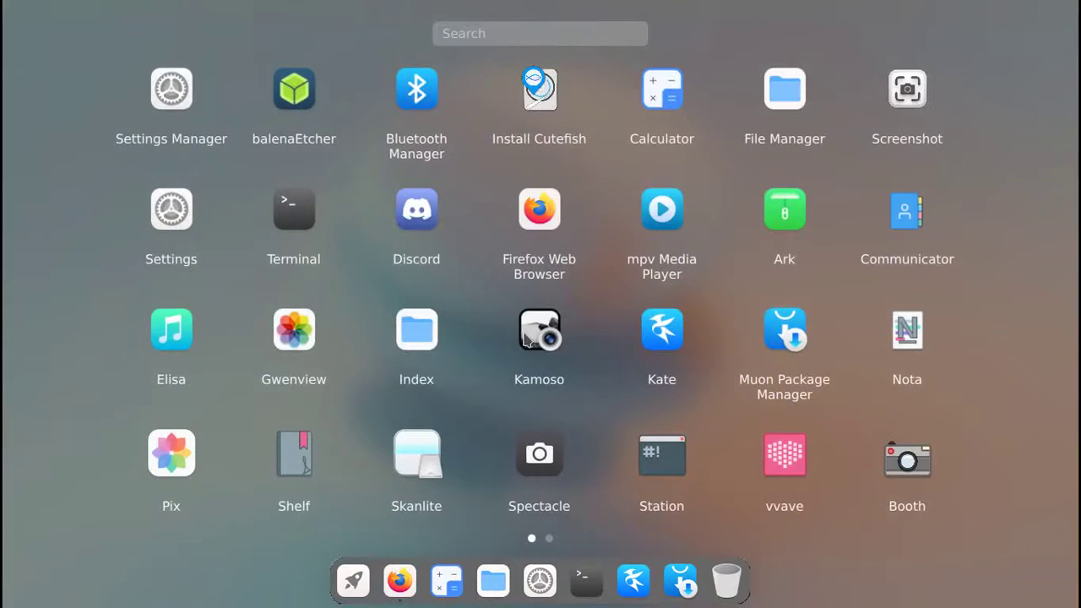
click(665, 338)
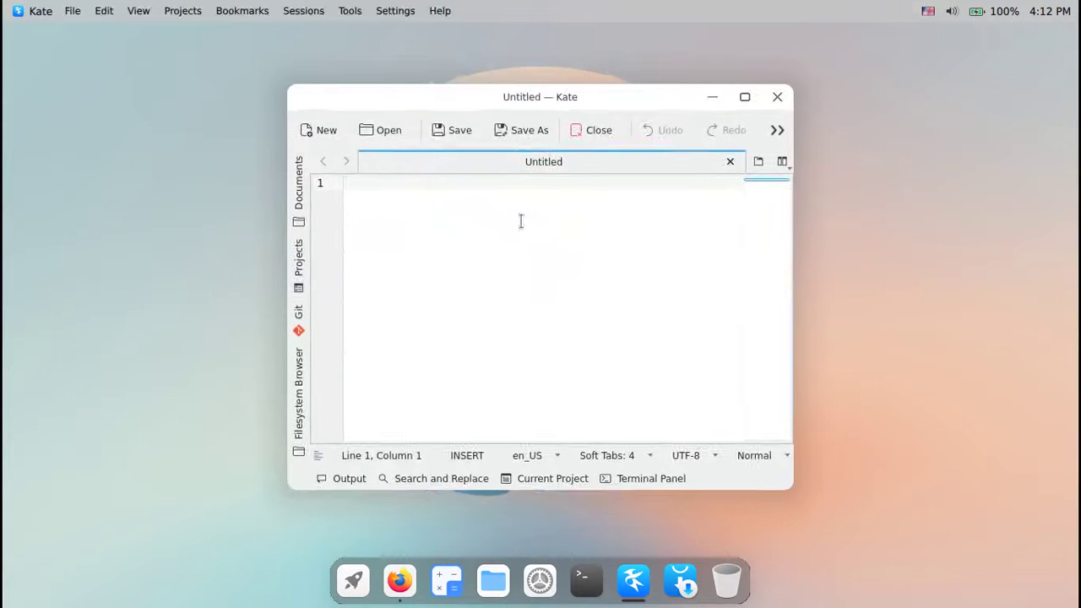
click(777, 96)
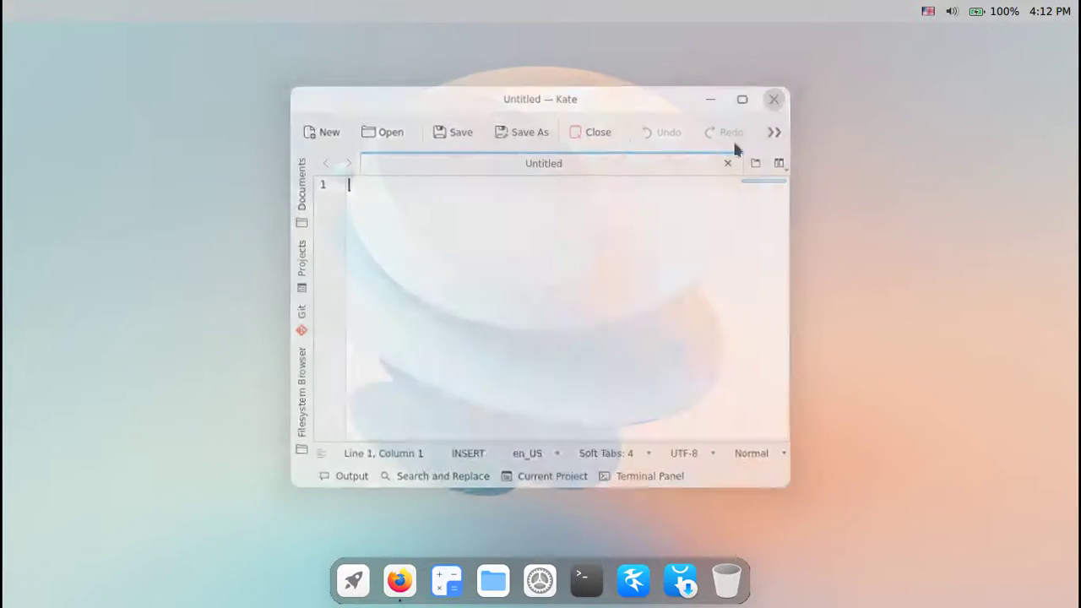
Launch Nota from the application launcher, enlarge its window, and move it up the desktop
click(387, 576)
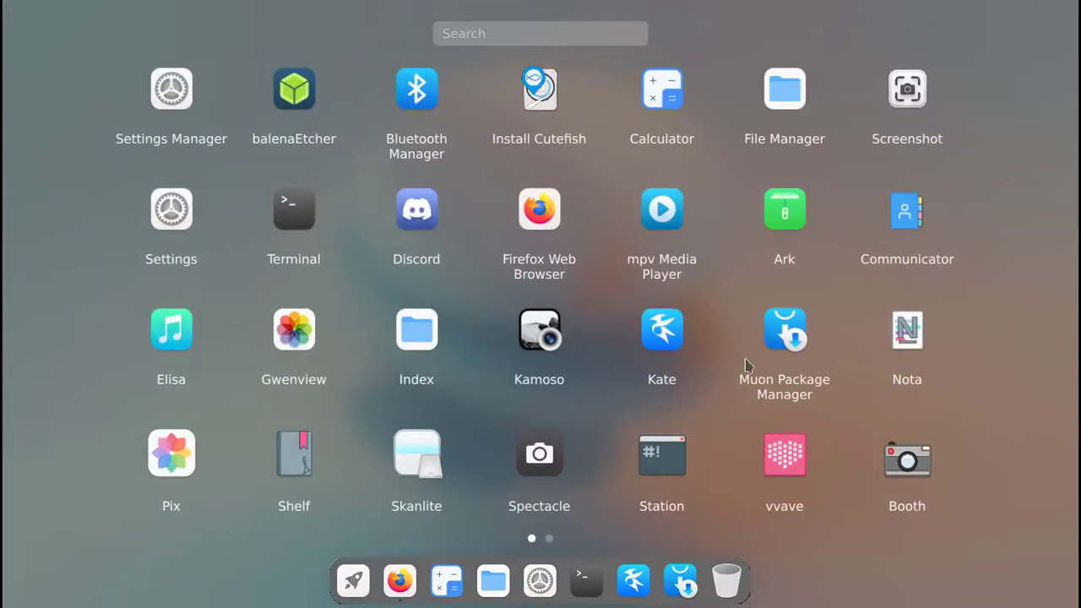
click(907, 333)
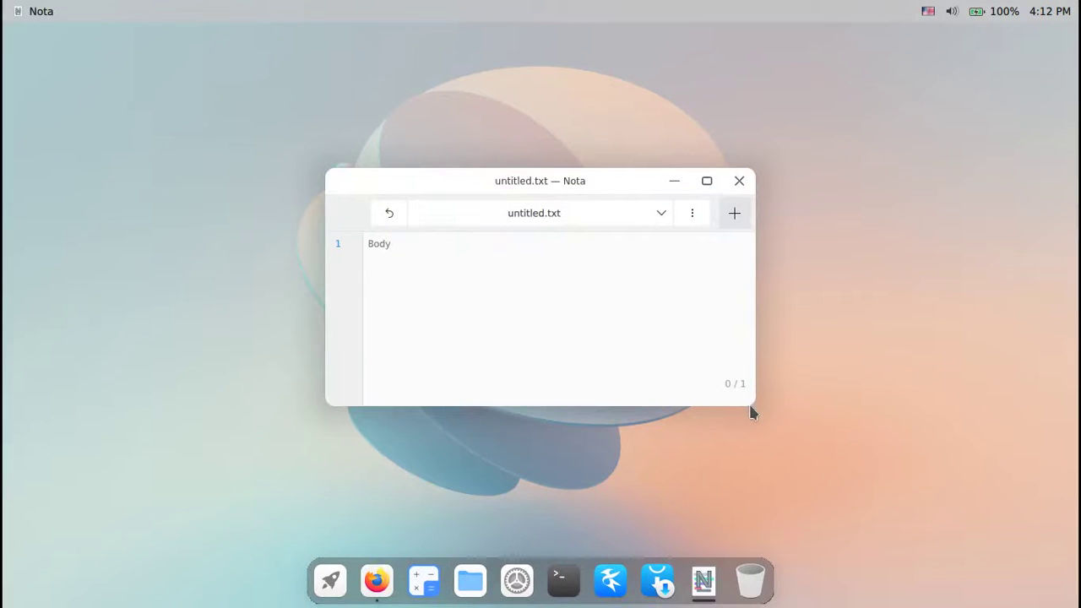
drag(750, 405, 936, 537)
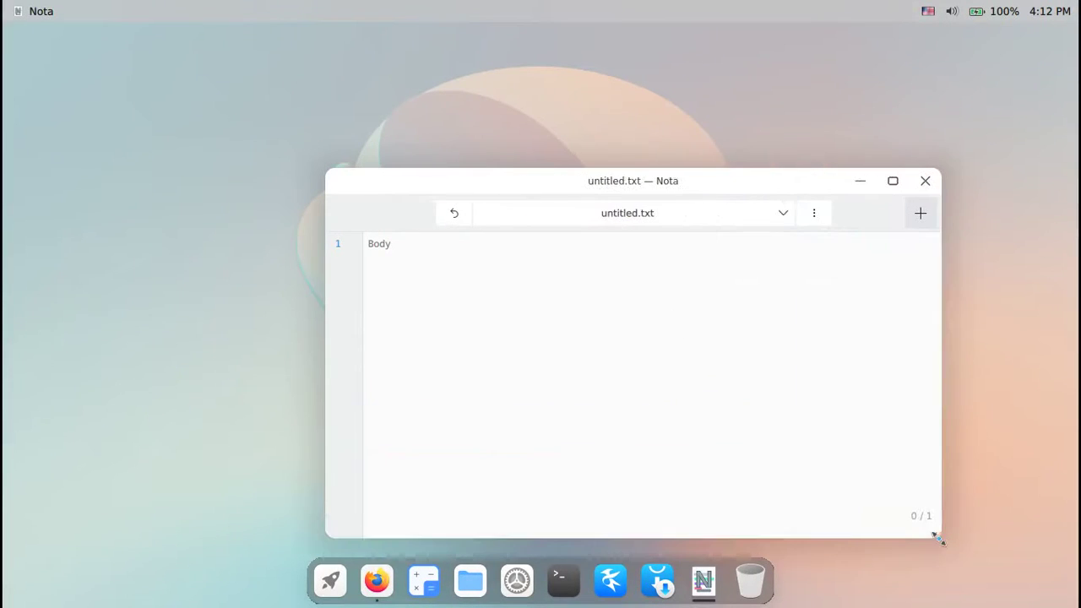
drag(671, 183, 608, 61)
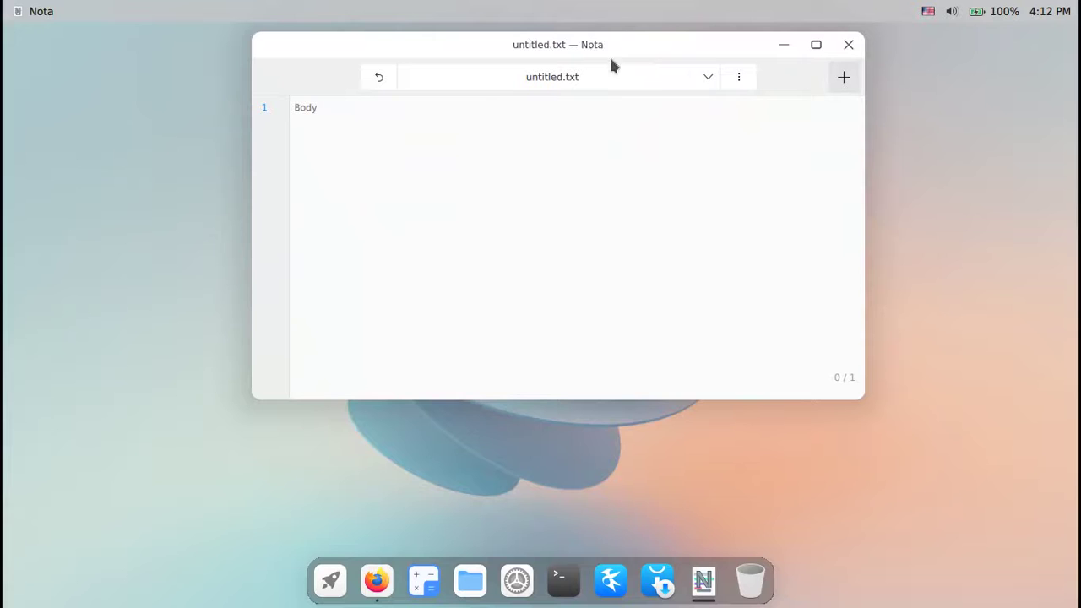
Split the Nota editor horizontally into two panes showing untitled.txt
click(739, 78)
scroll(741, 277, down, 1)
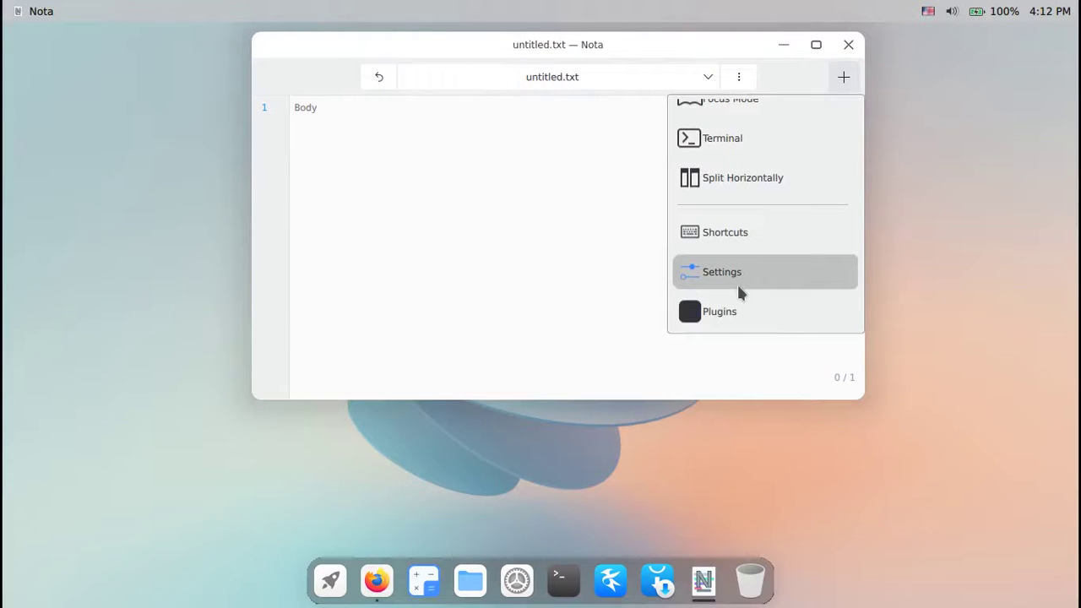
click(746, 180)
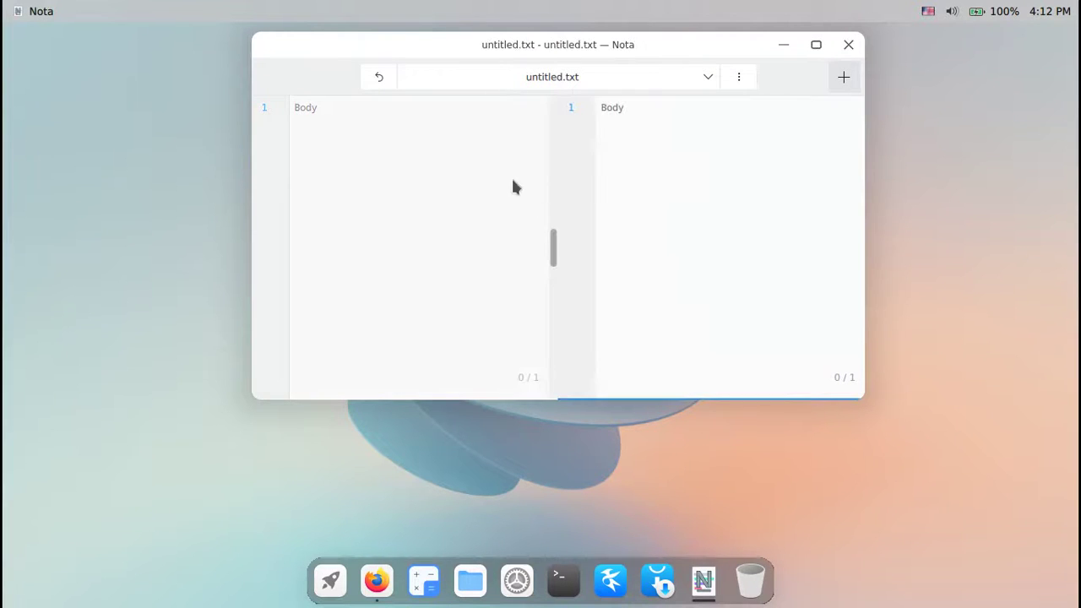
Enter the test text dfdfd, fdf and dfdf across the two Nota panes, and close Nota discarding the unsaved changes
text(dfdfd)
click(666, 140)
click(390, 194)
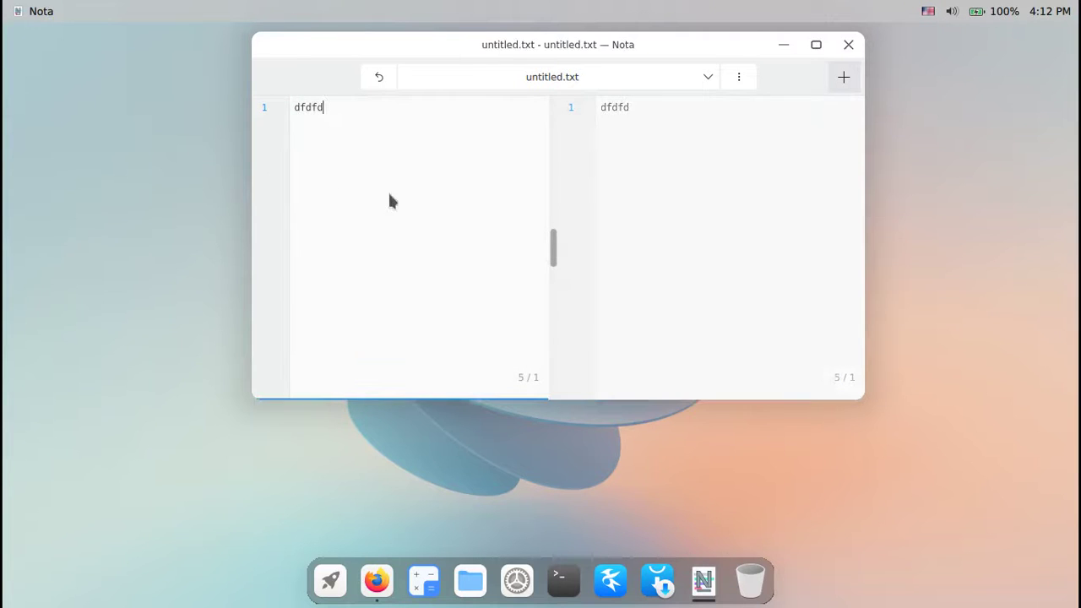
text(fdf)
click(685, 178)
text(dfdf)
click(848, 44)
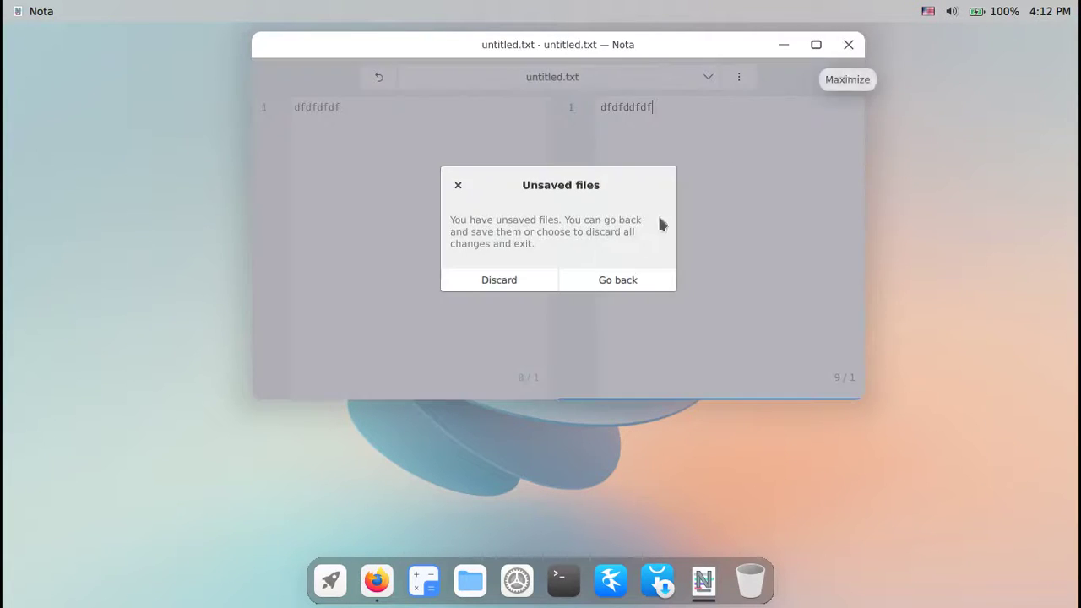
click(509, 283)
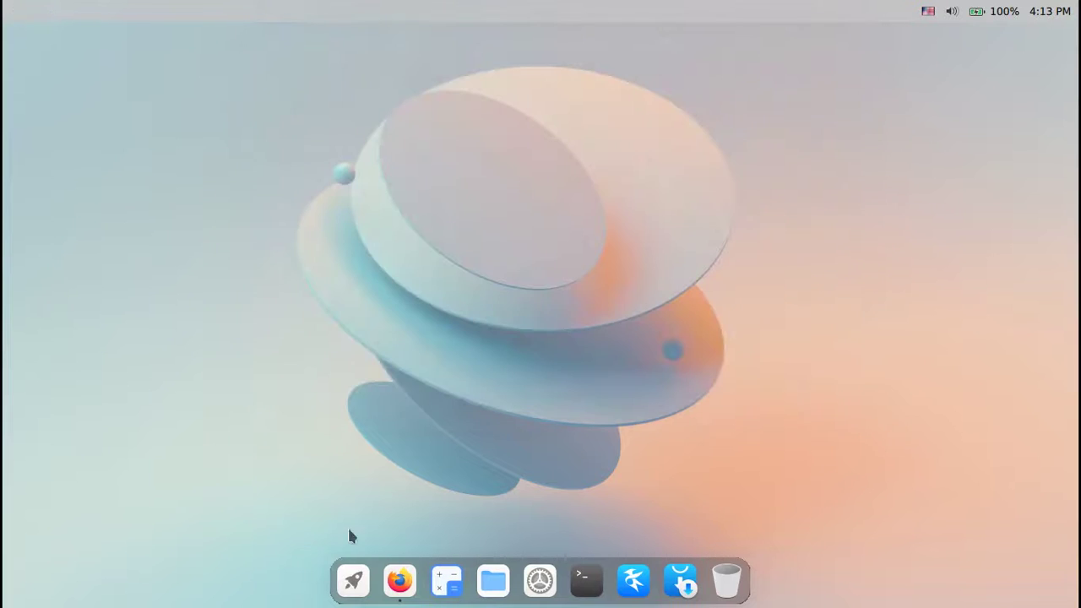
Launch the Pix image gallery from the application launcher, slightly enlarge its window, and close it
click(352, 581)
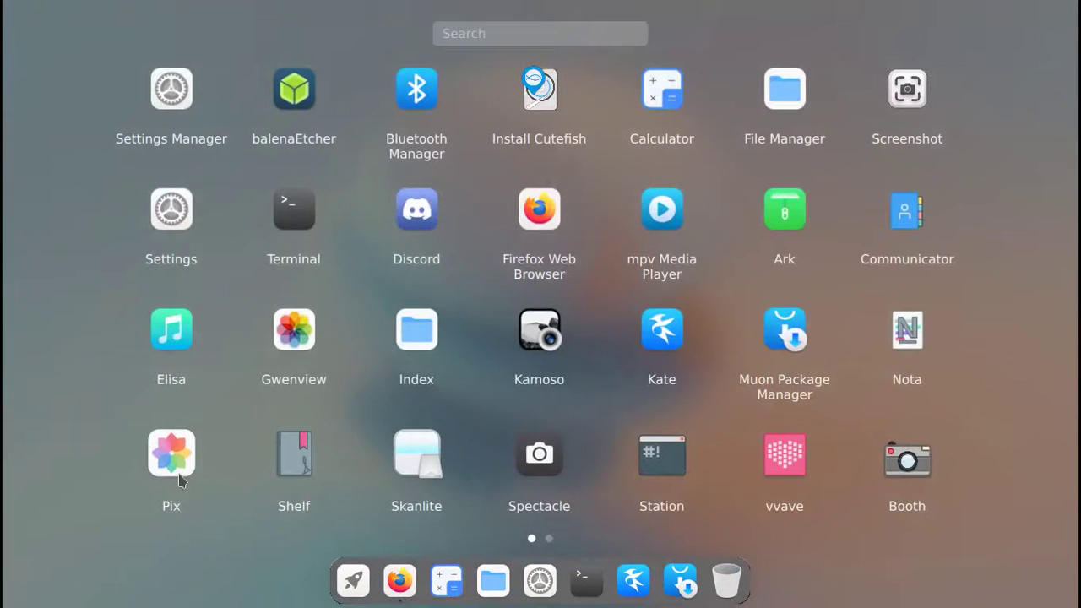
click(174, 456)
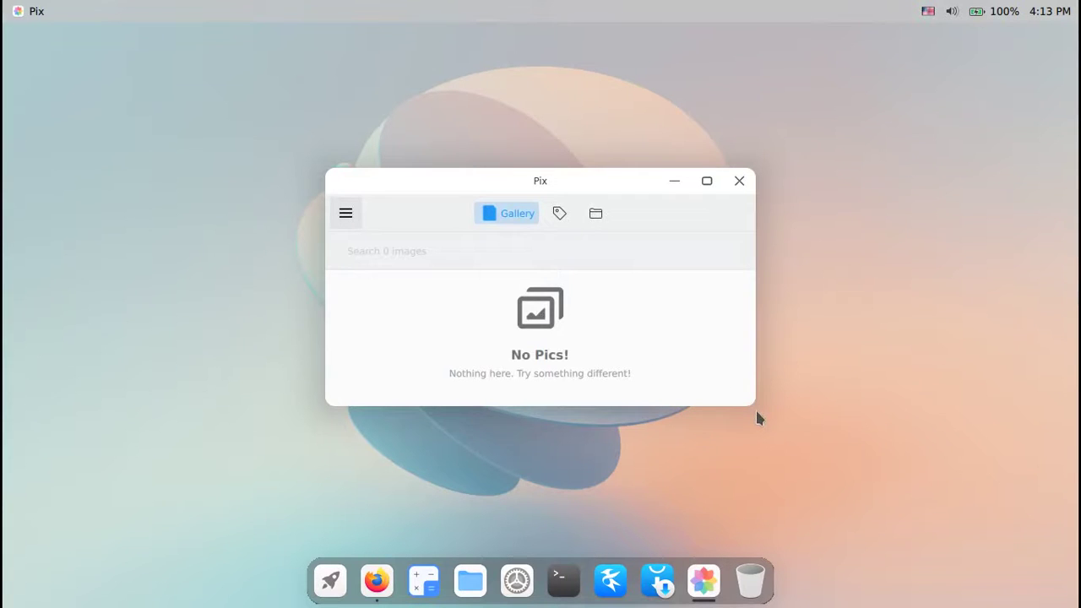
drag(755, 408, 777, 451)
click(760, 180)
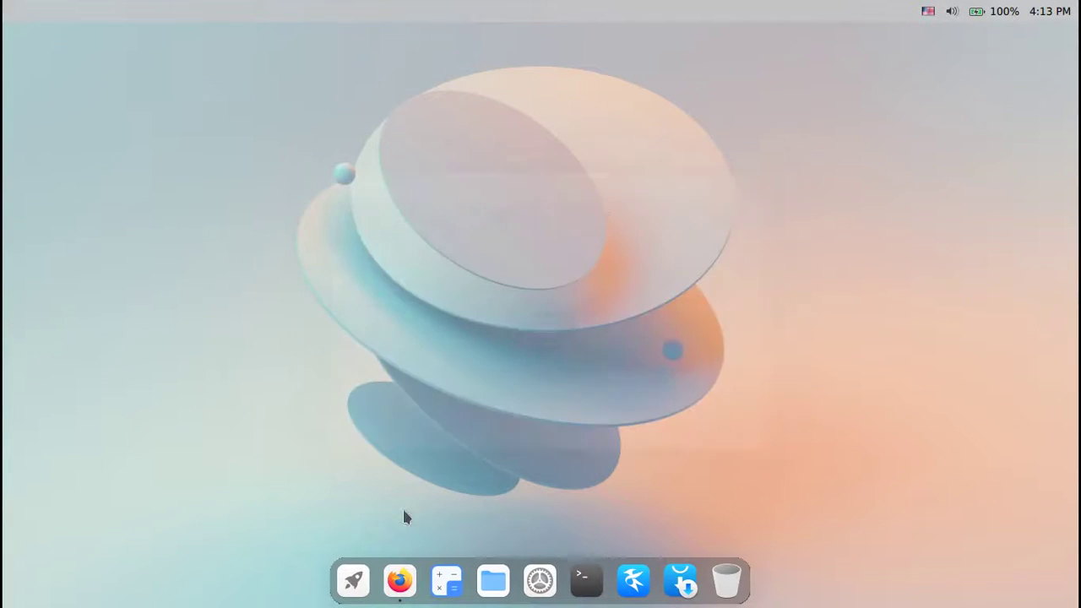
Launch the Shelf document manager from the application launcher to view its window, and close it
click(353, 581)
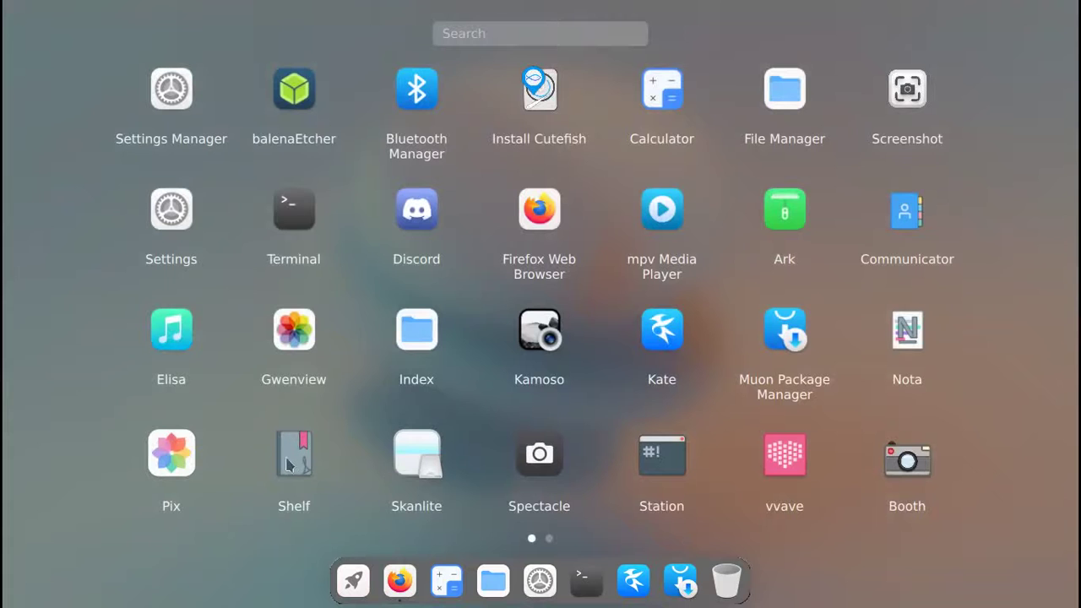
click(293, 462)
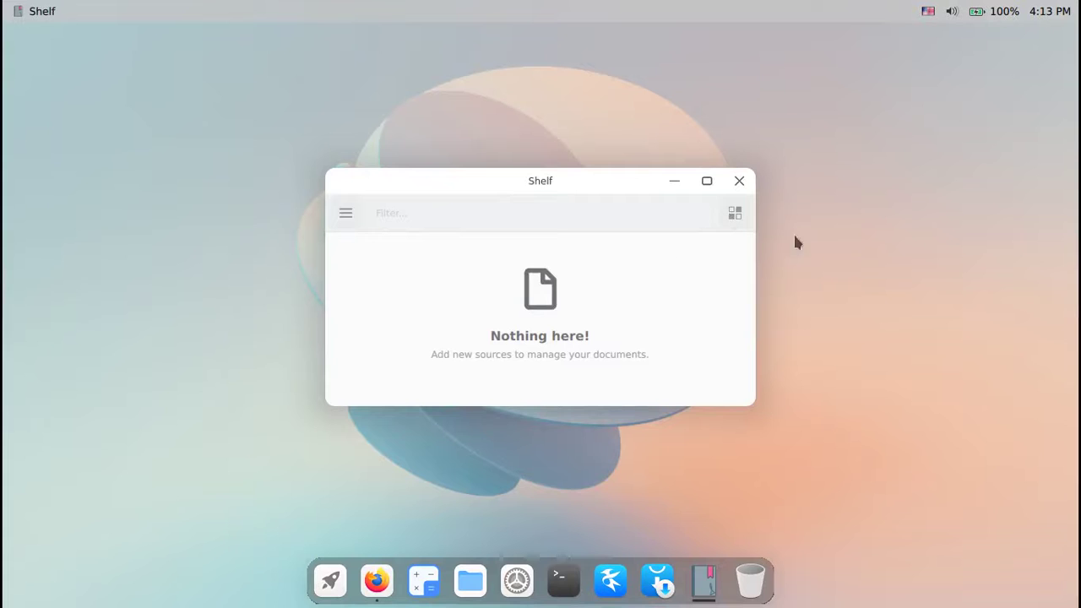
click(739, 181)
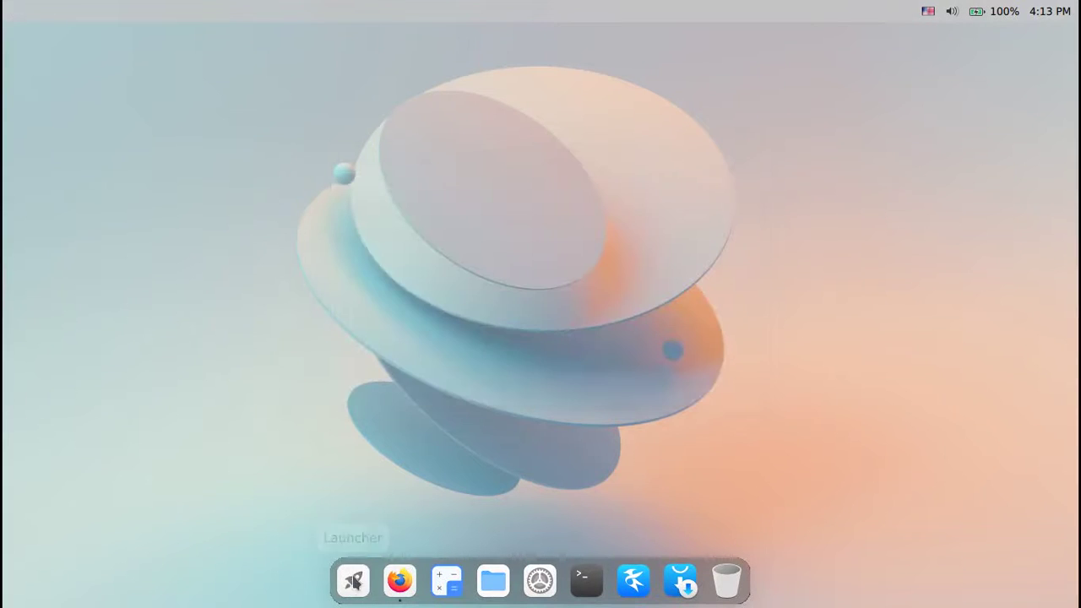
Launch Spectacle from the application launcher, review its capture area options while keeping Full Screen, and close it
click(353, 581)
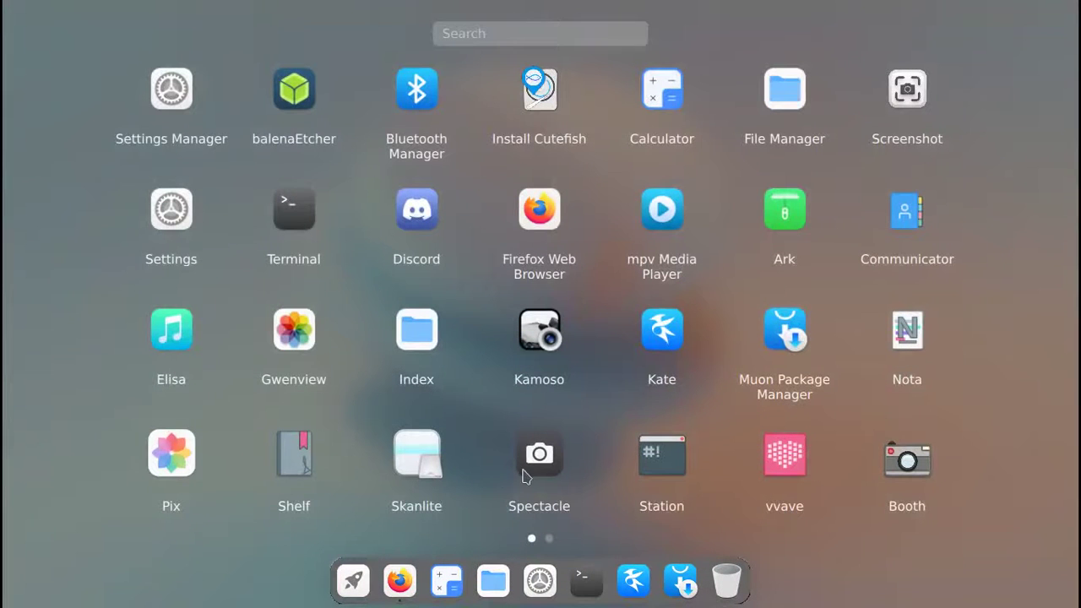
click(539, 467)
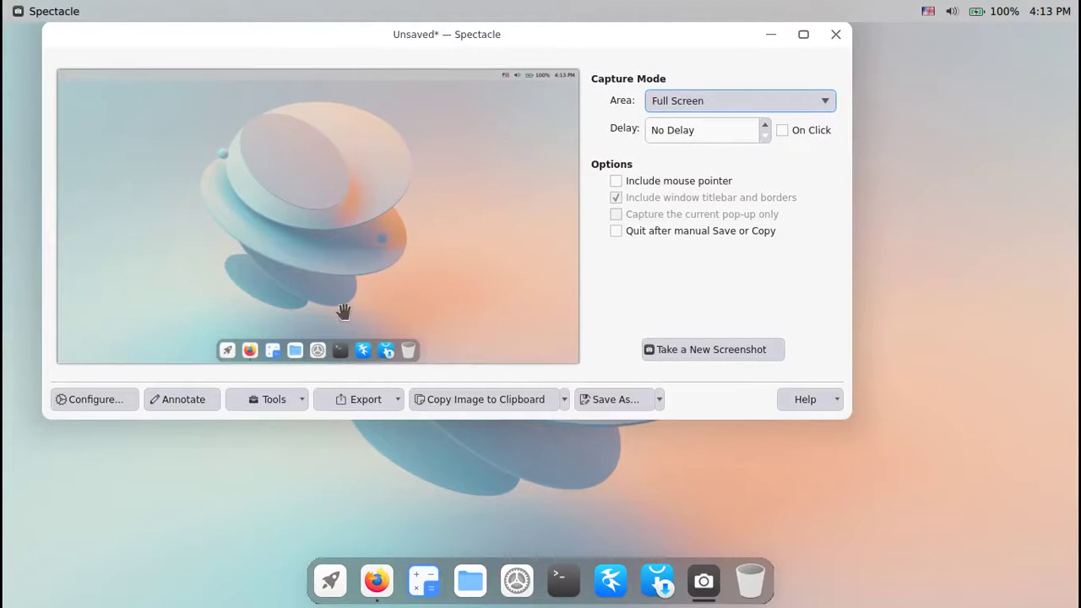
click(709, 109)
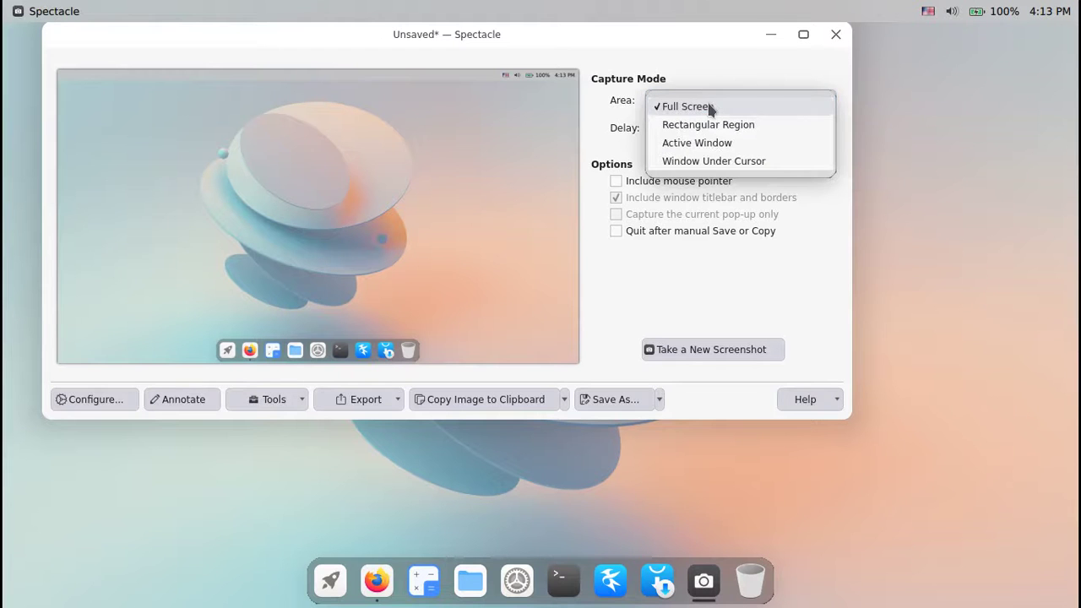
click(734, 93)
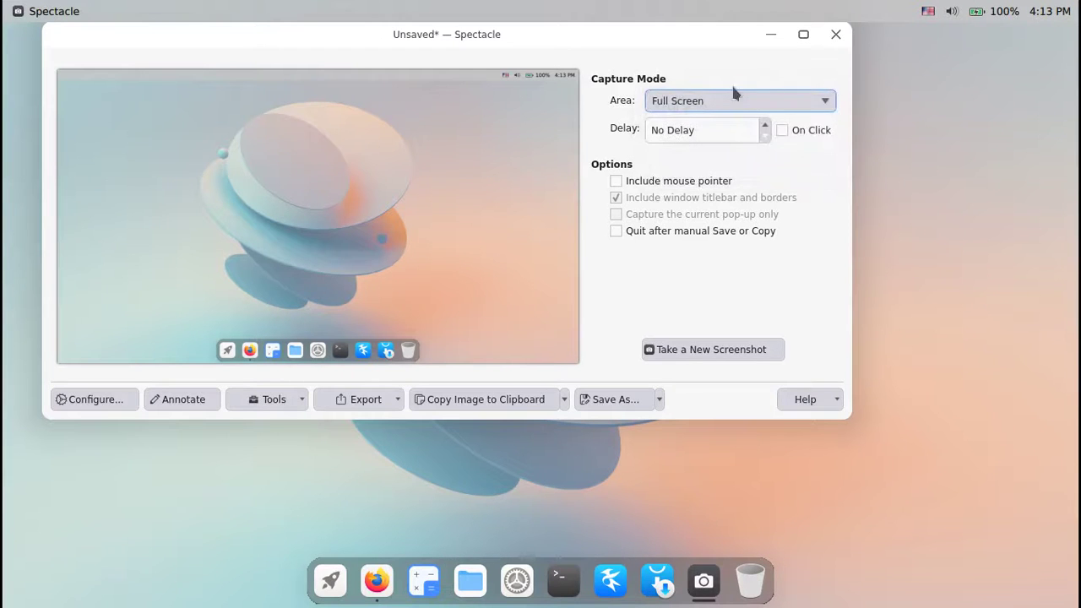
click(835, 34)
Launch the Station terminal from the application launcher, maximize its window, and split it into two side-by-side panes
click(353, 583)
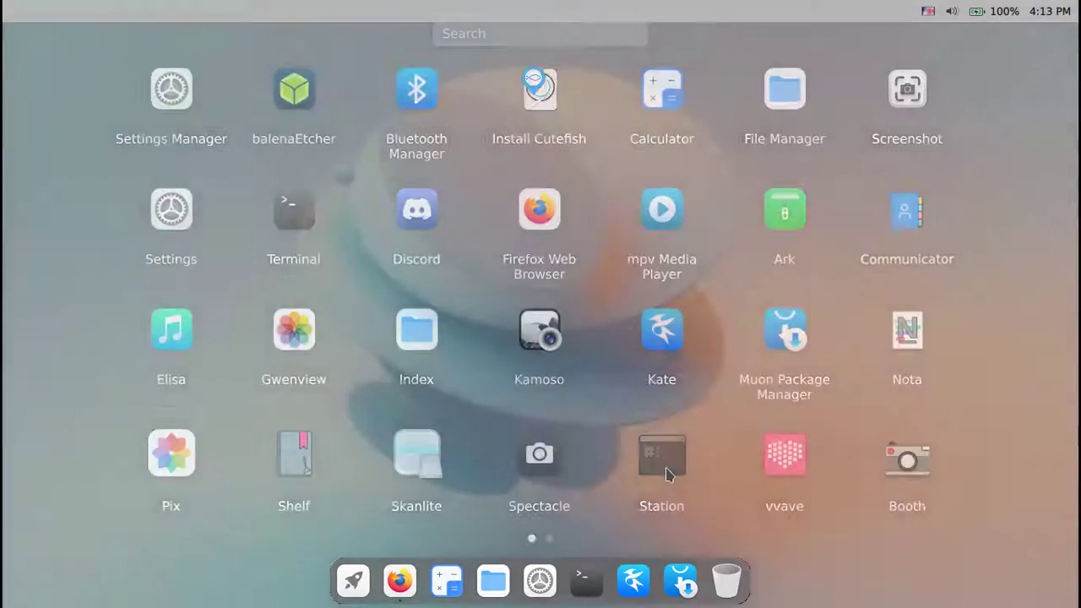
click(663, 460)
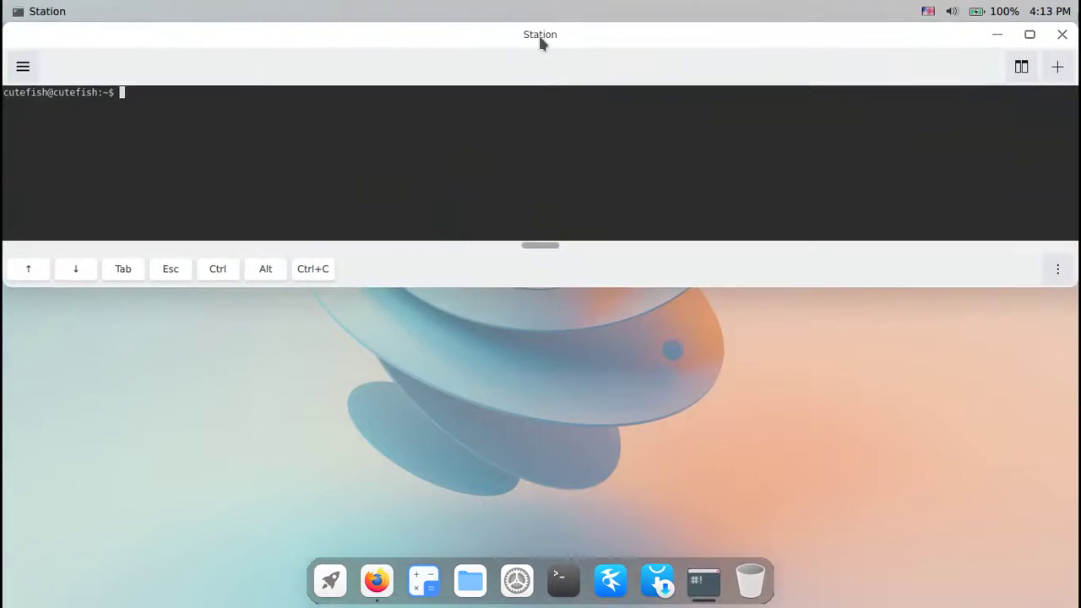
double_click(539, 38)
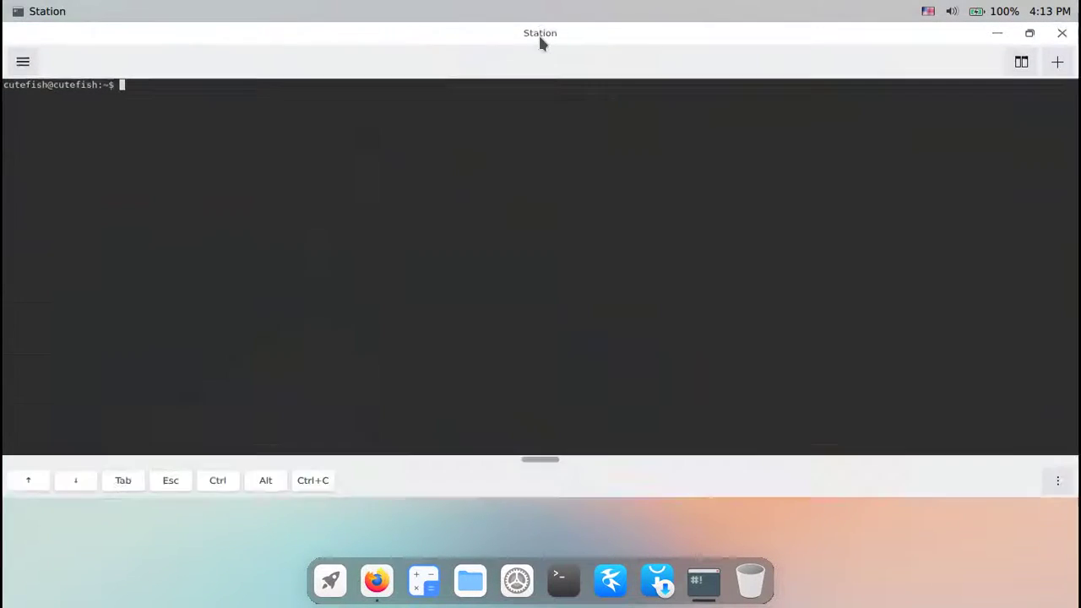
click(1019, 76)
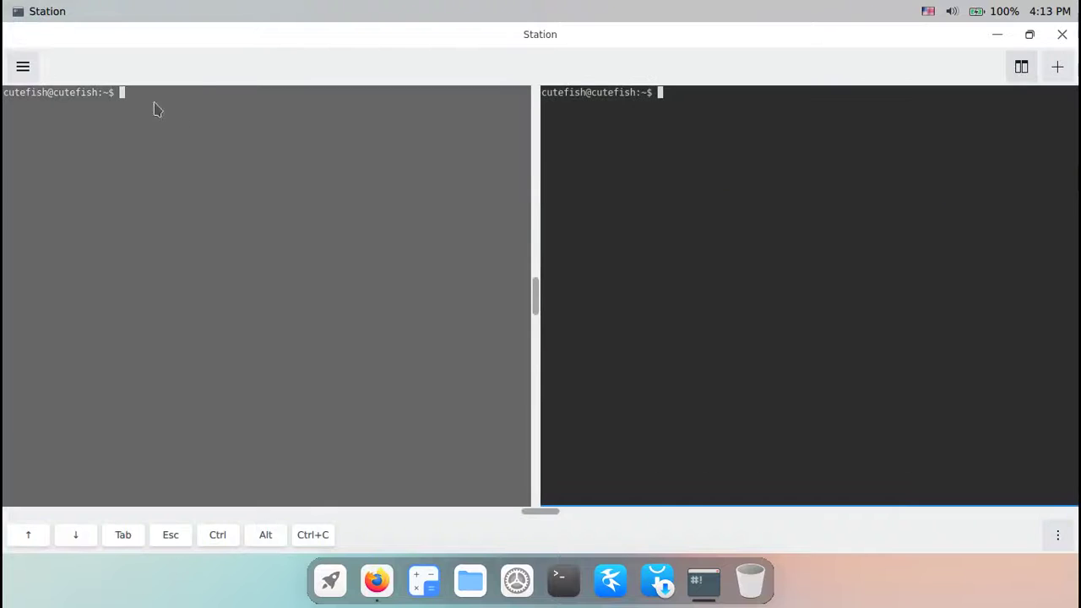
View Station's About information, dismiss it, and close the Station window
click(24, 73)
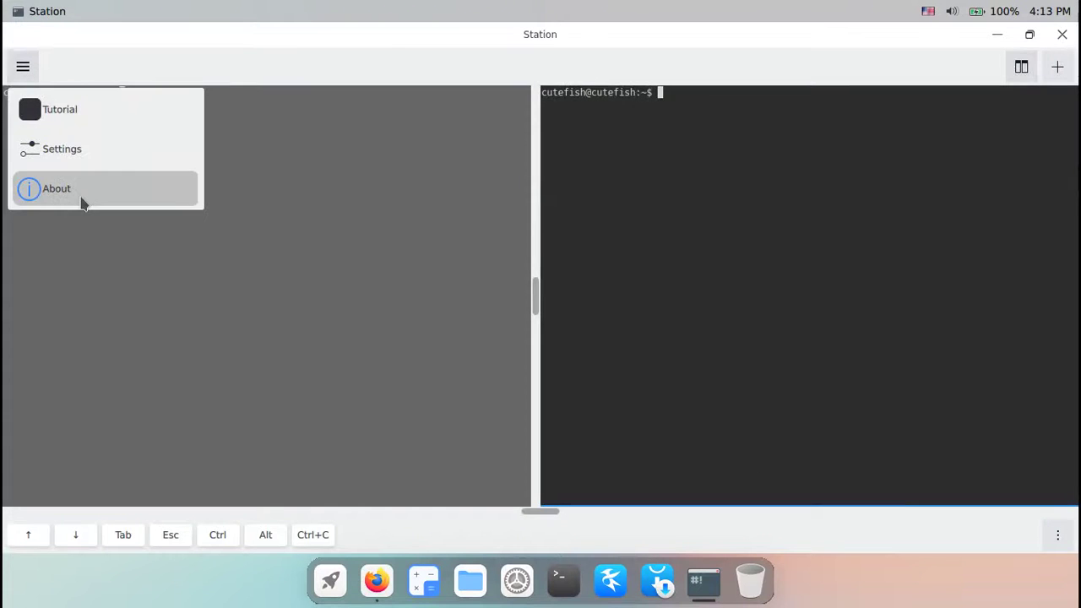
click(173, 190)
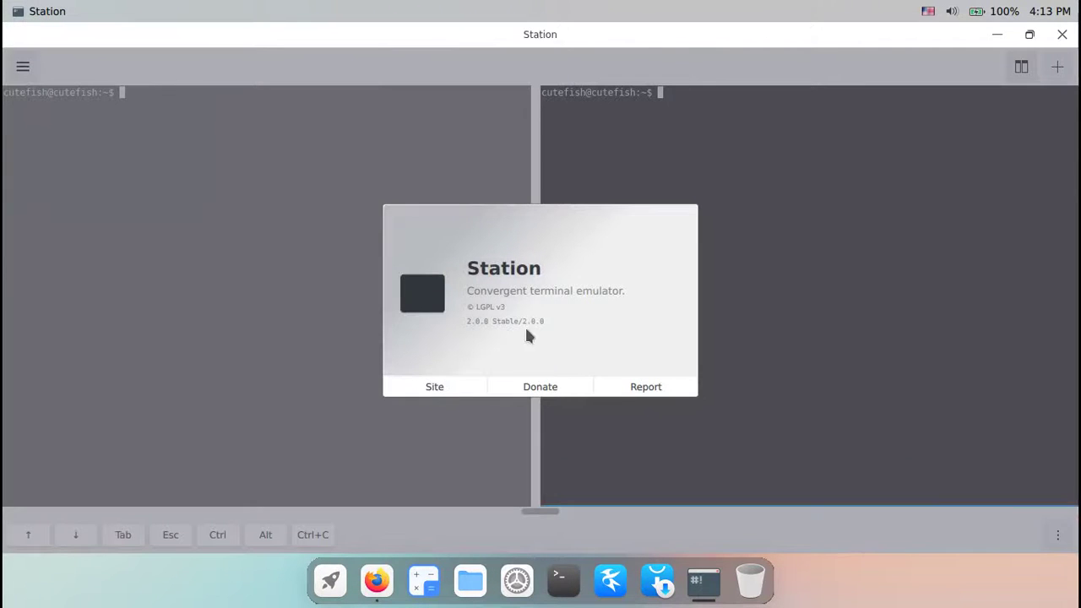
click(879, 233)
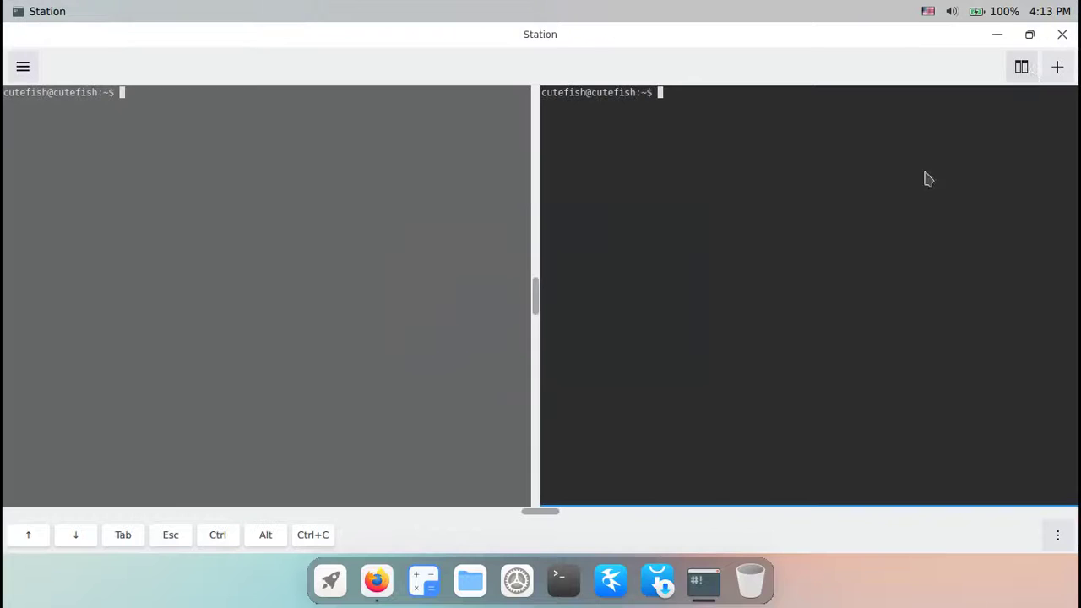
click(998, 34)
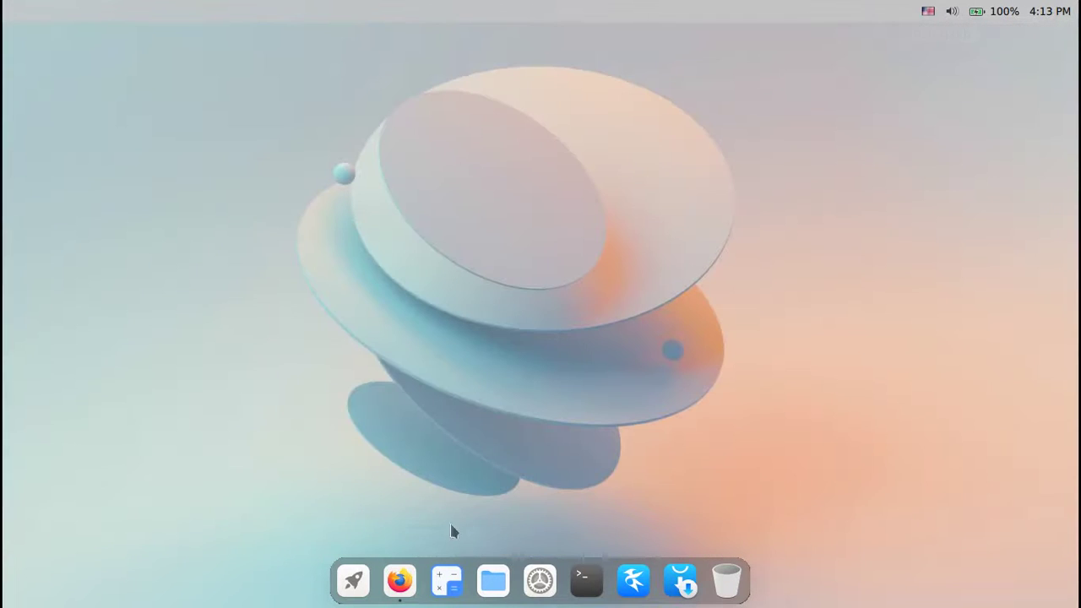
Launch the vvave music player from the application launcher, view its About information, and close it
click(353, 581)
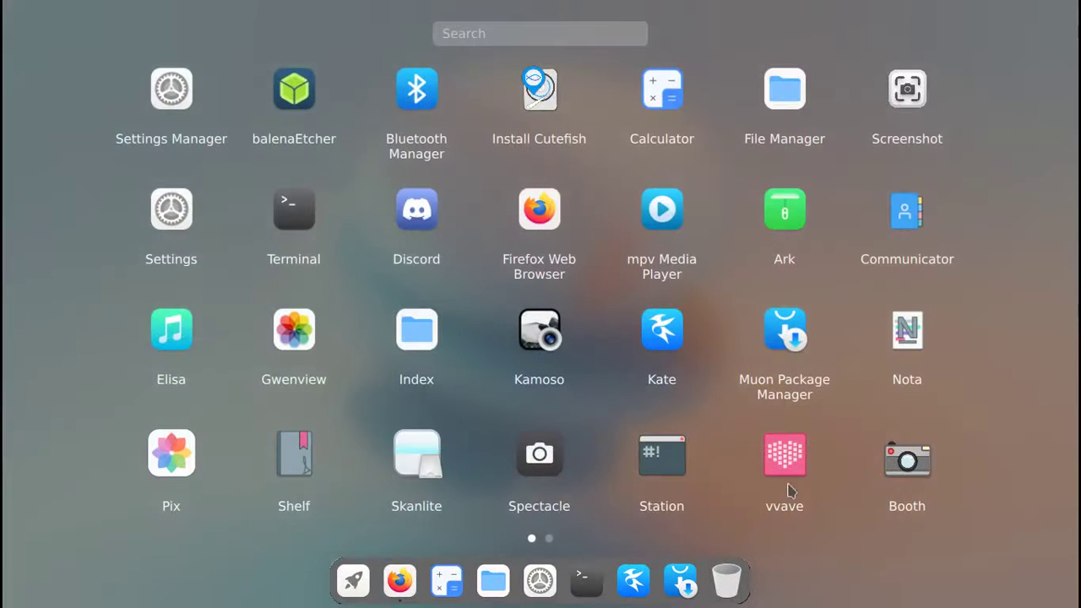
click(780, 456)
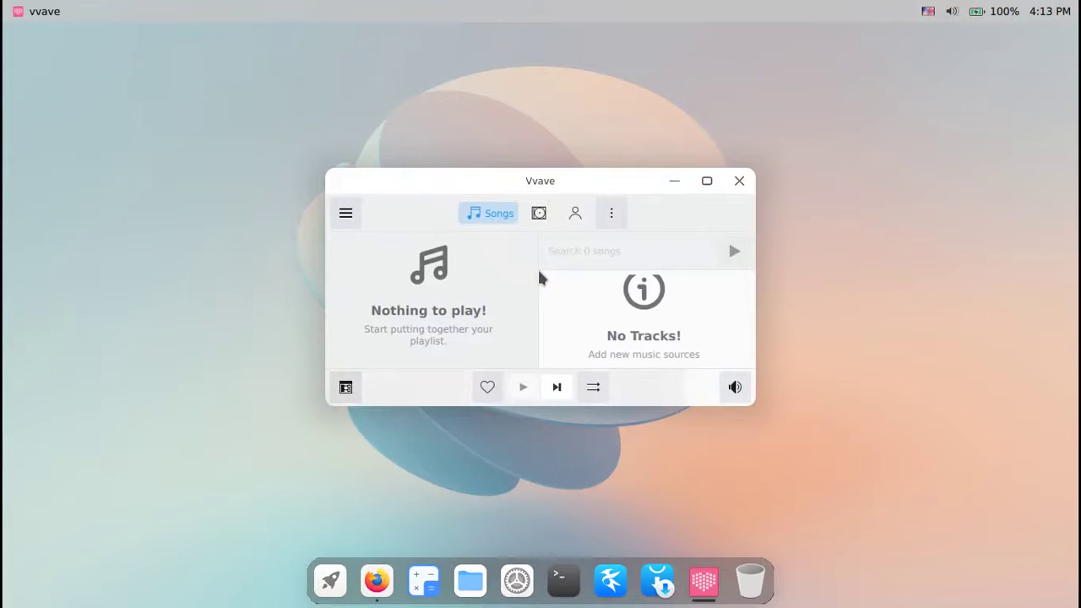
click(344, 215)
click(414, 342)
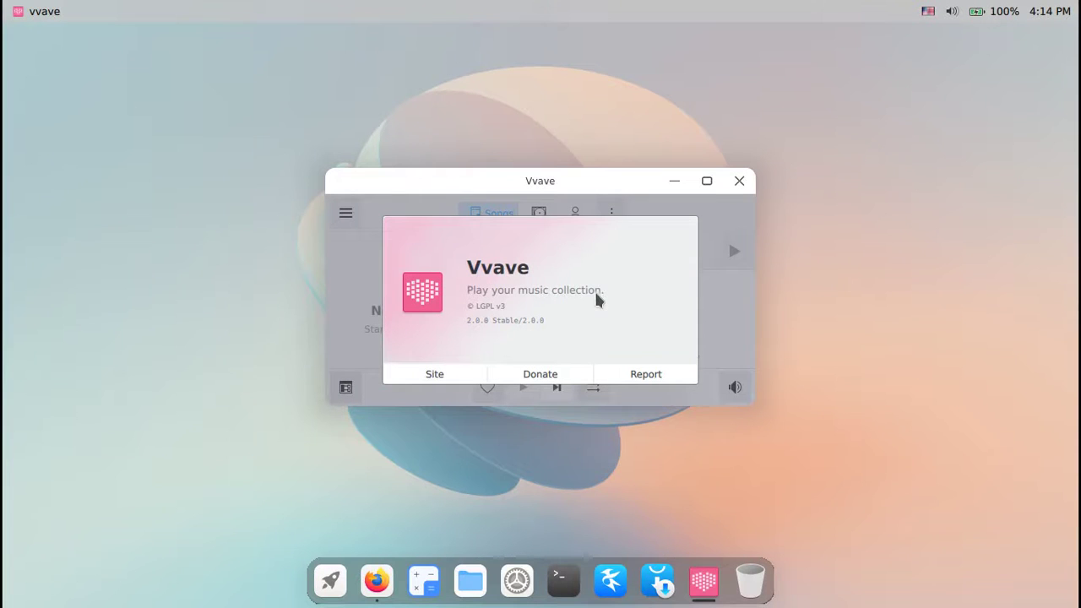
click(712, 313)
click(739, 181)
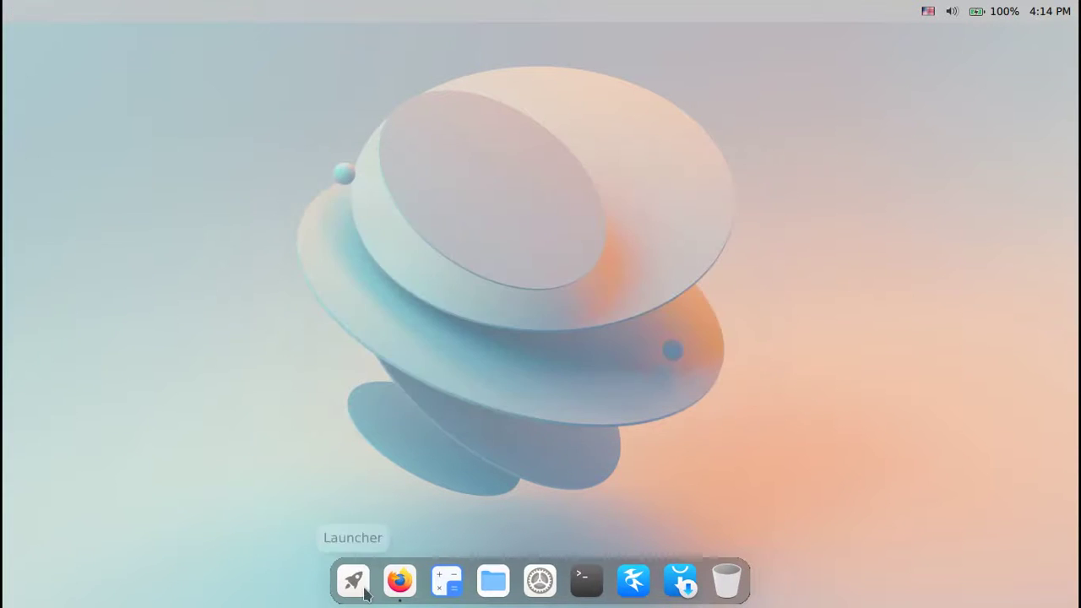
Launch the Booth camera application from the application launcher
click(354, 581)
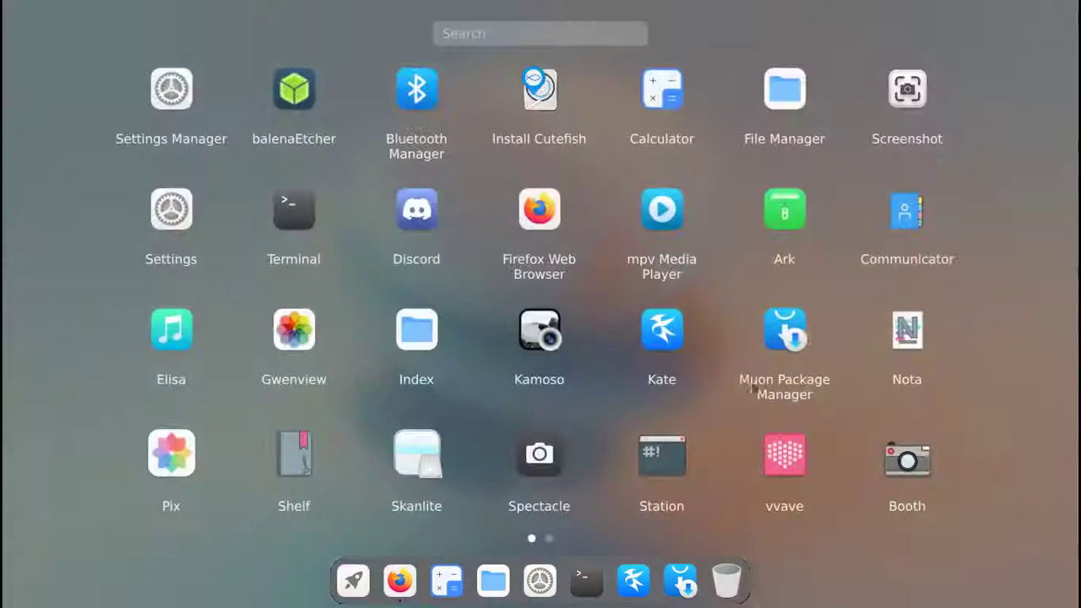
click(902, 464)
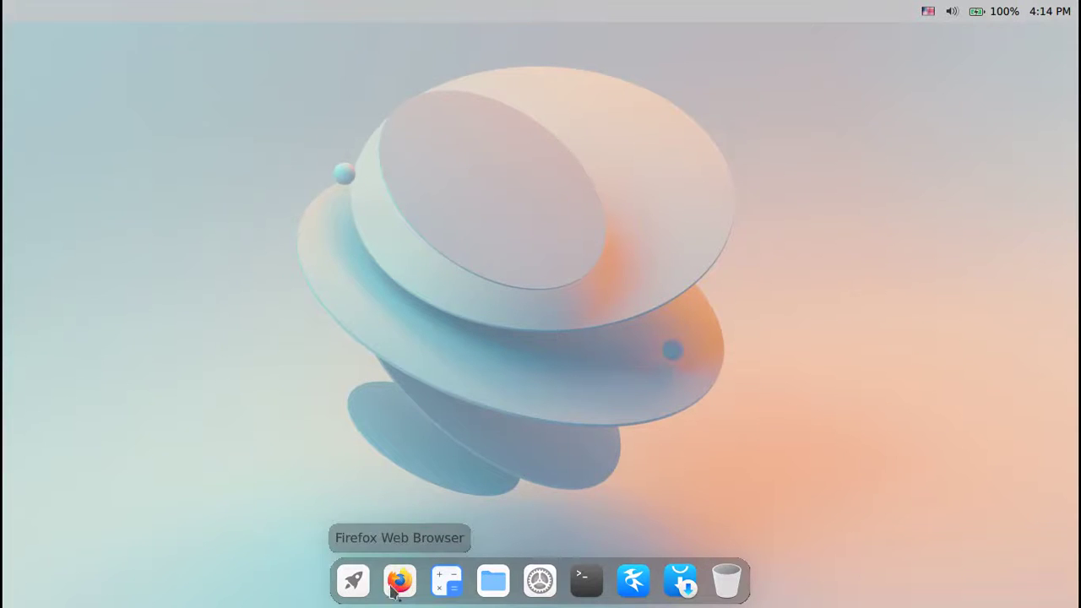
Launch the Clip video player from the second page of the application launcher, view its window, and close it
click(353, 580)
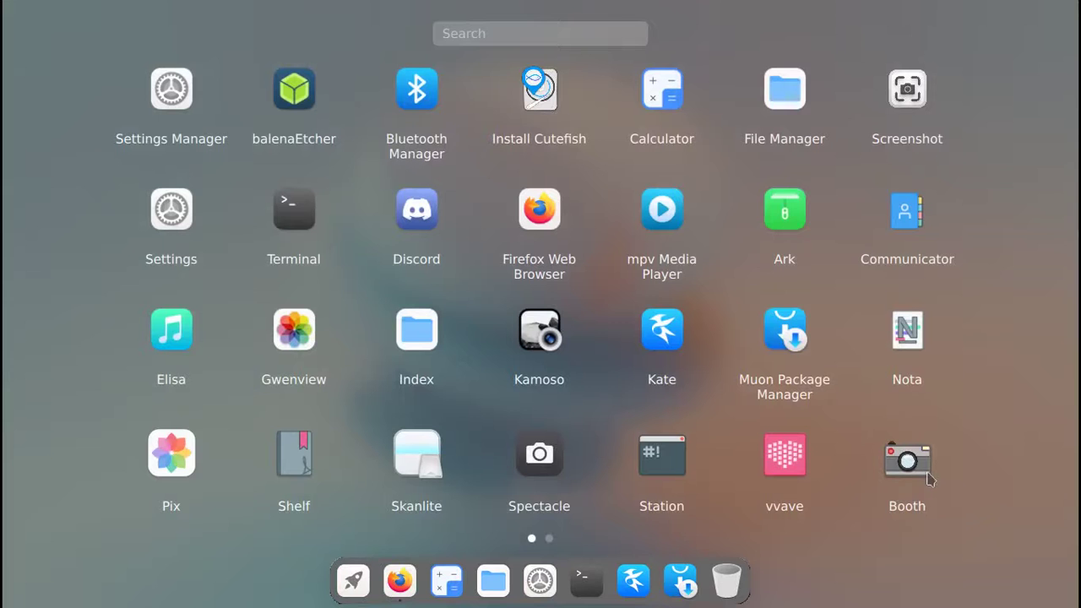
scroll(874, 471, down, 2)
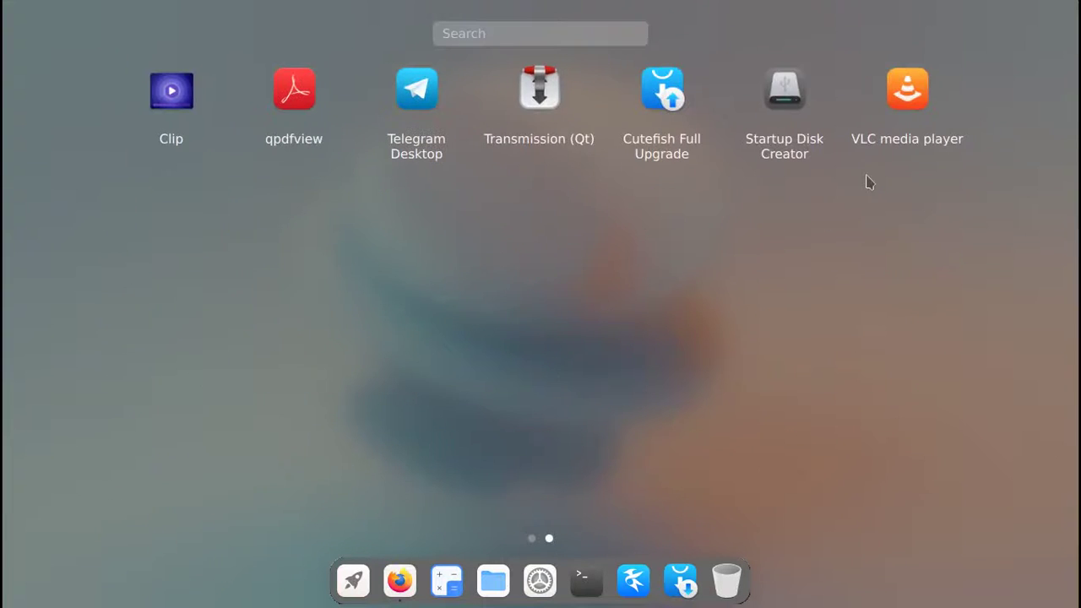
click(169, 97)
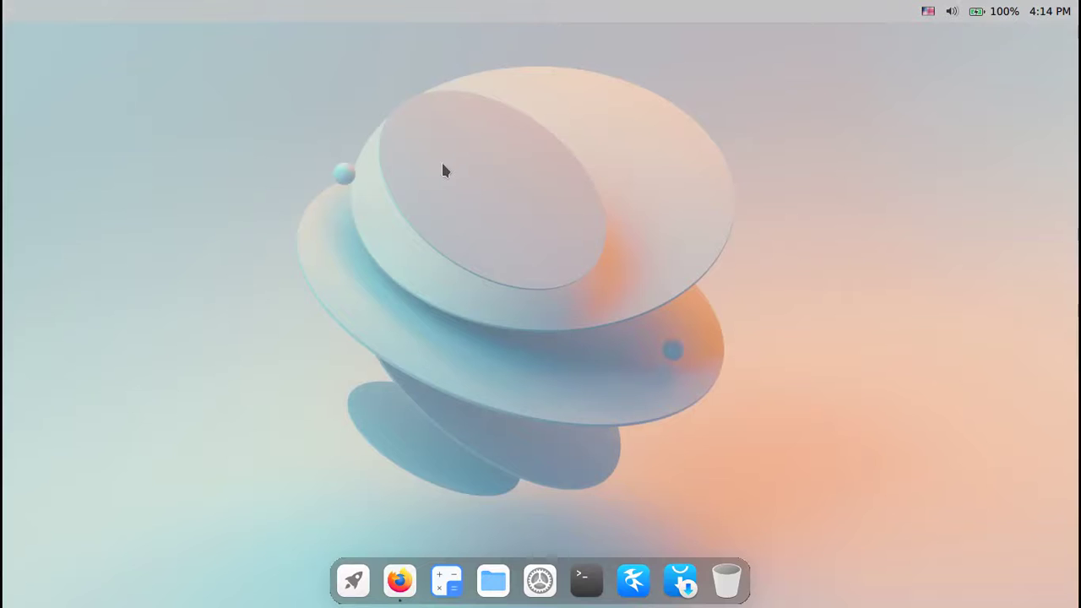
drag(388, 126, 804, 392)
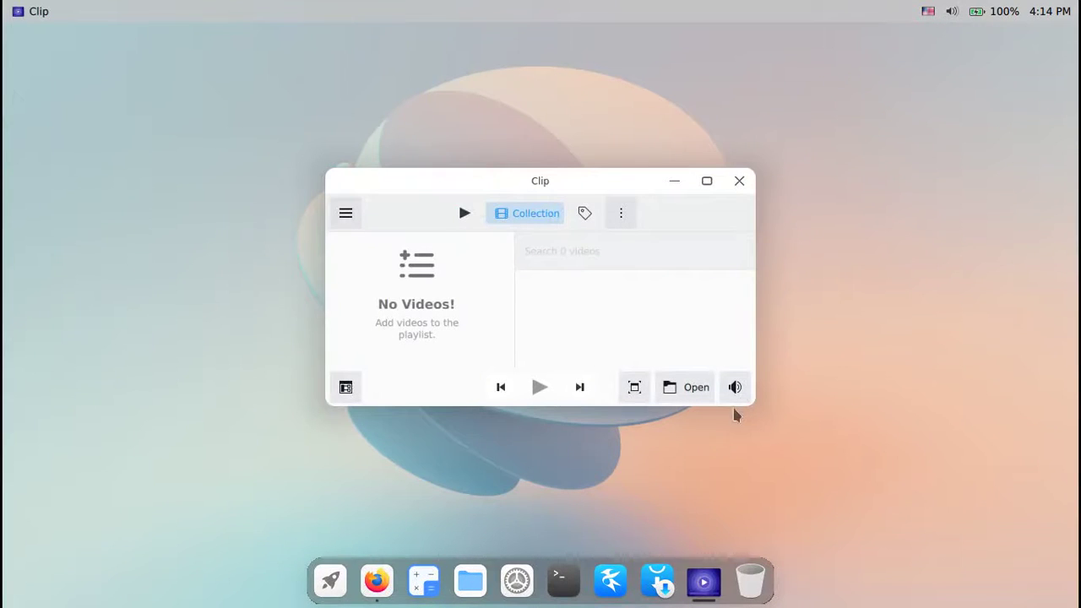
click(739, 181)
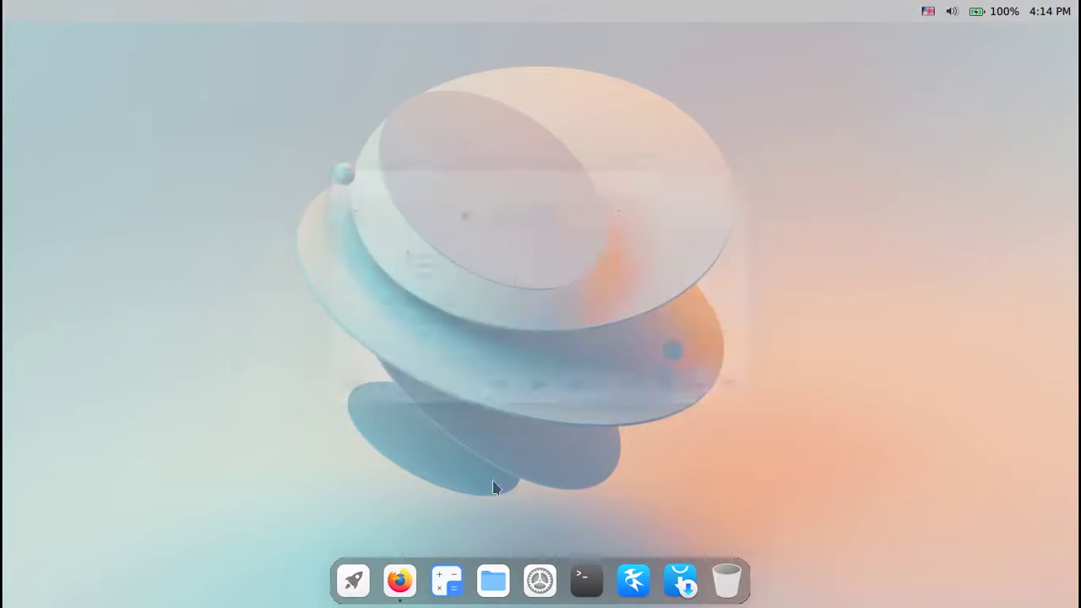
Review the preinstalled applications on both pages of the application launcher, and close the launcher
key(super)
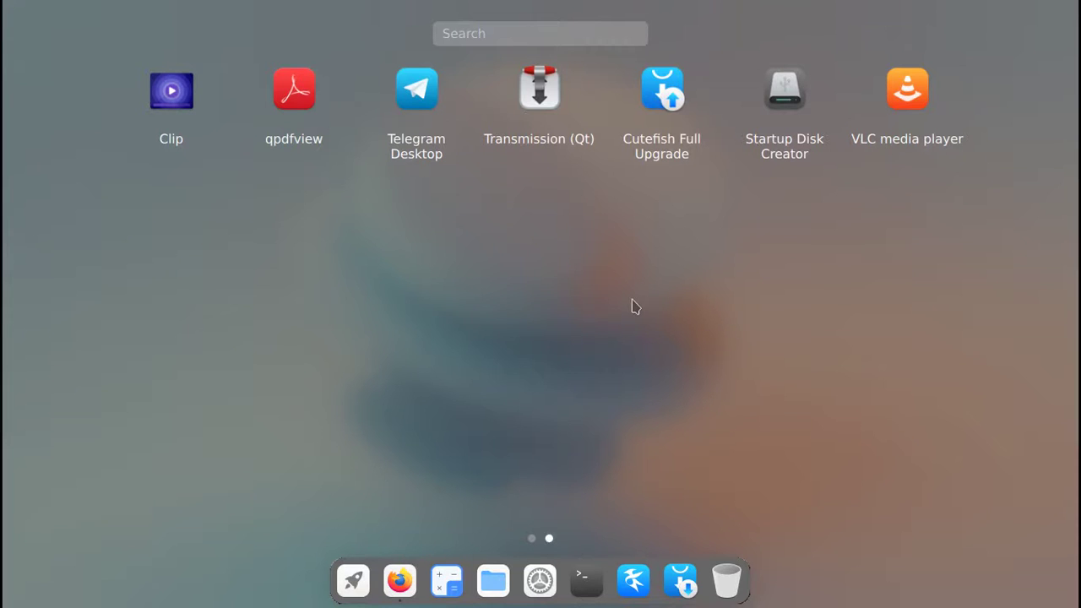
scroll(611, 295, up, 1)
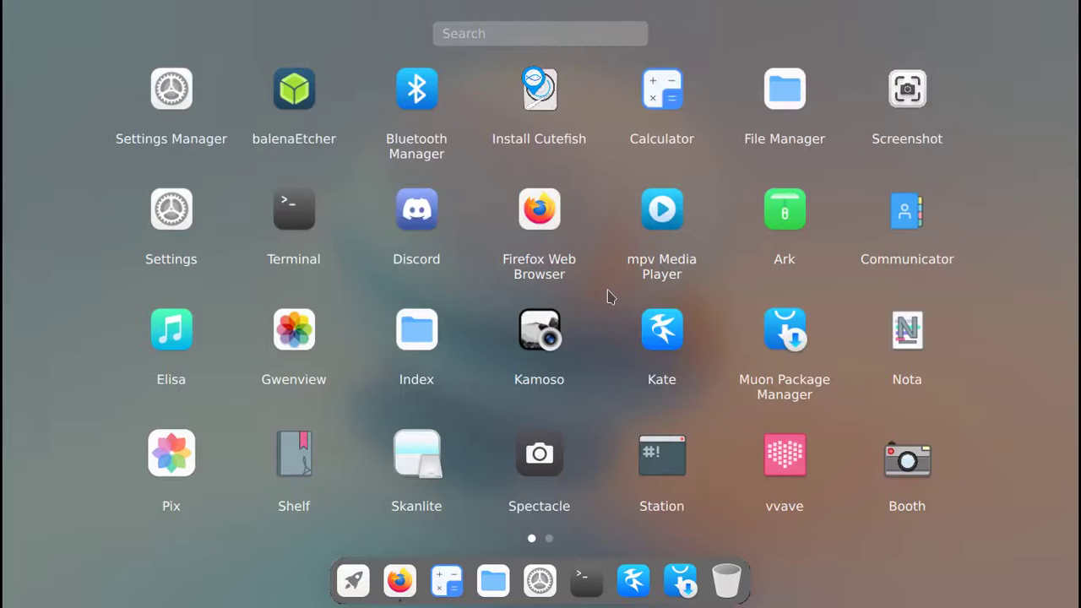
scroll(610, 213, down, 1)
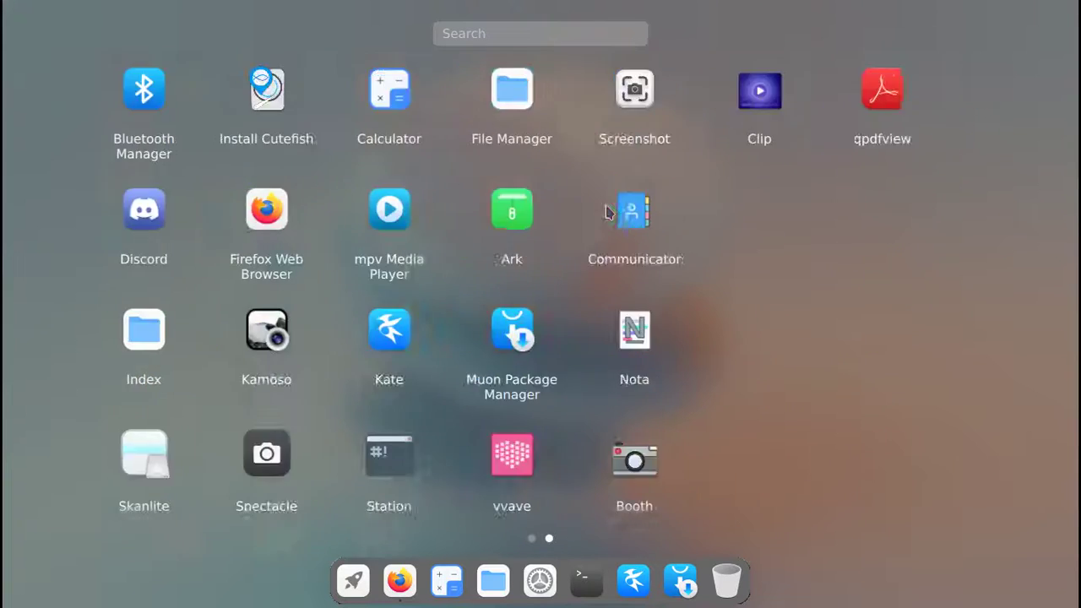
scroll(391, 298, up, 1)
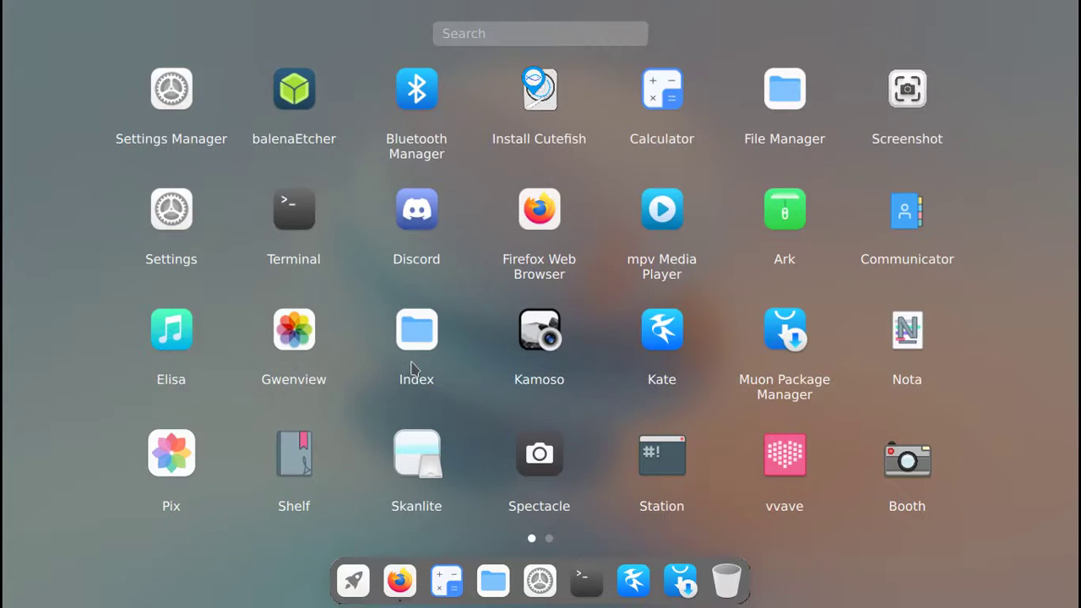
scroll(615, 371, down, 1)
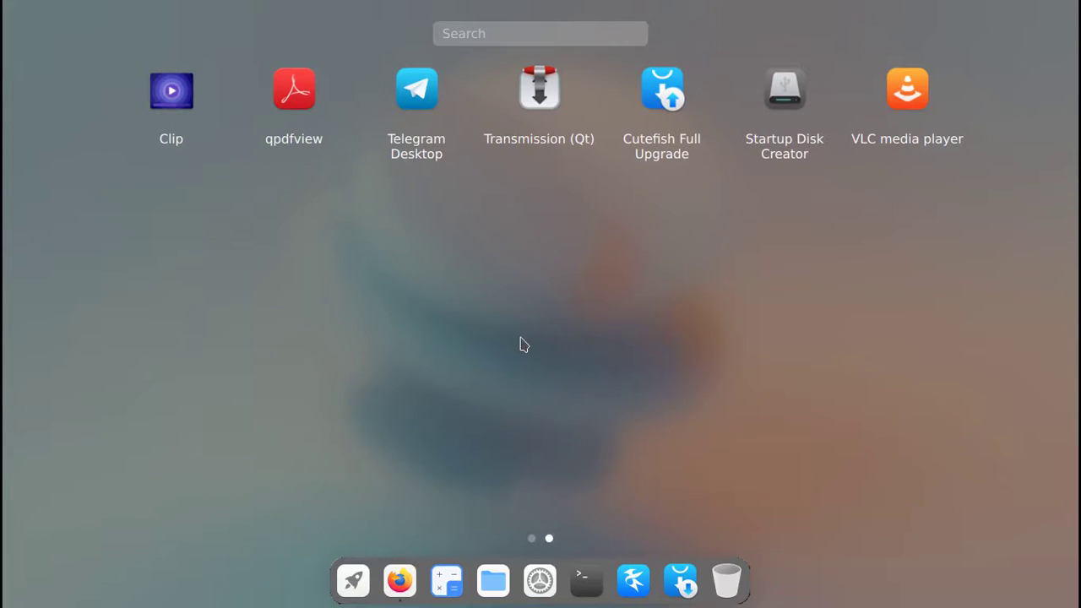
scroll(523, 344, up, 1)
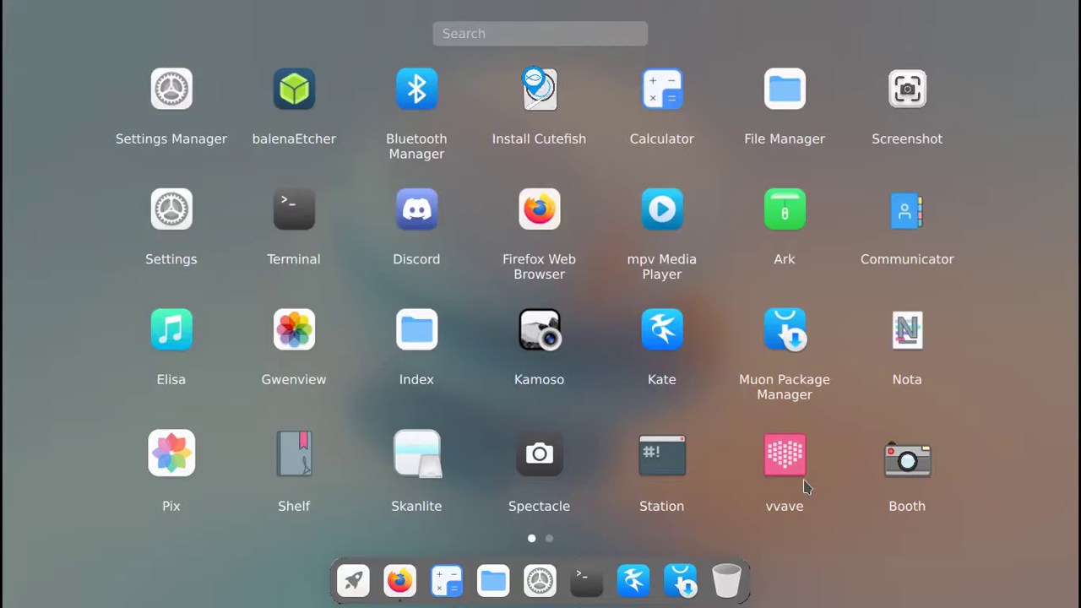
scroll(726, 448, down, 1)
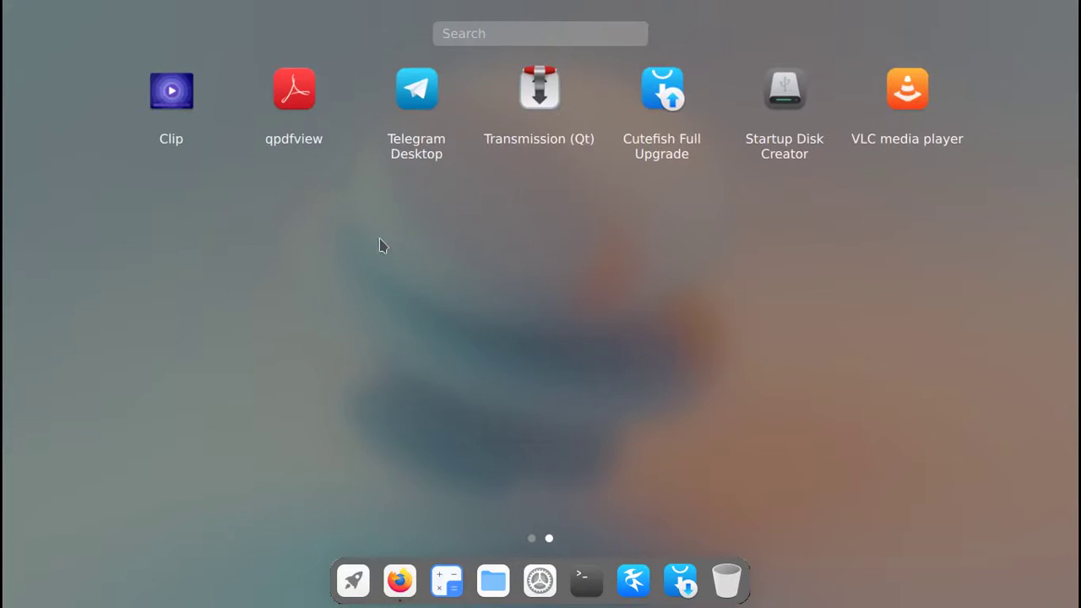
scroll(390, 243, up, 1)
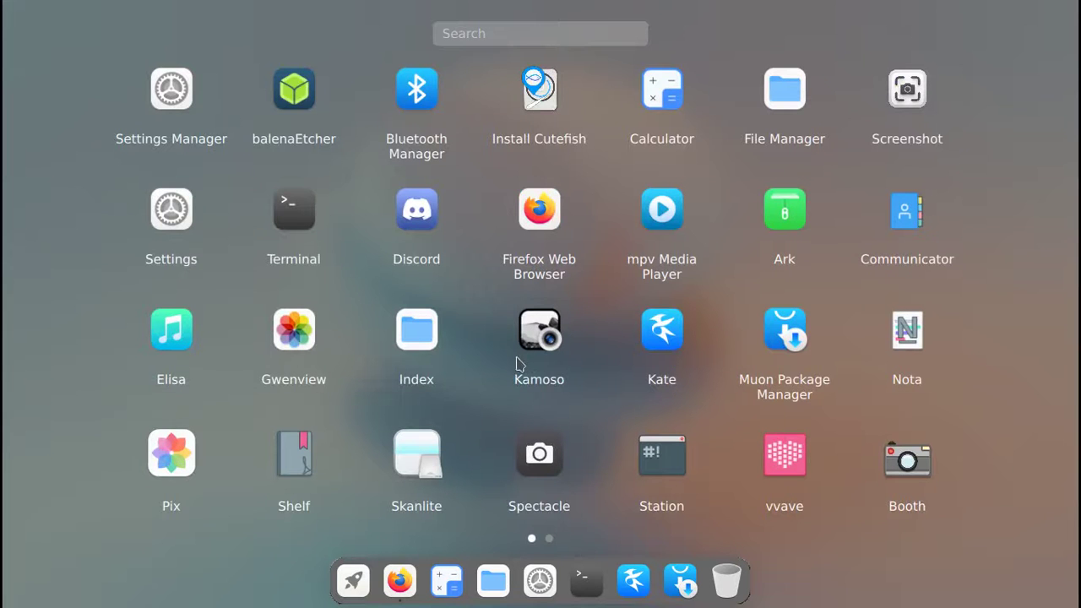
scroll(688, 263, down, 1)
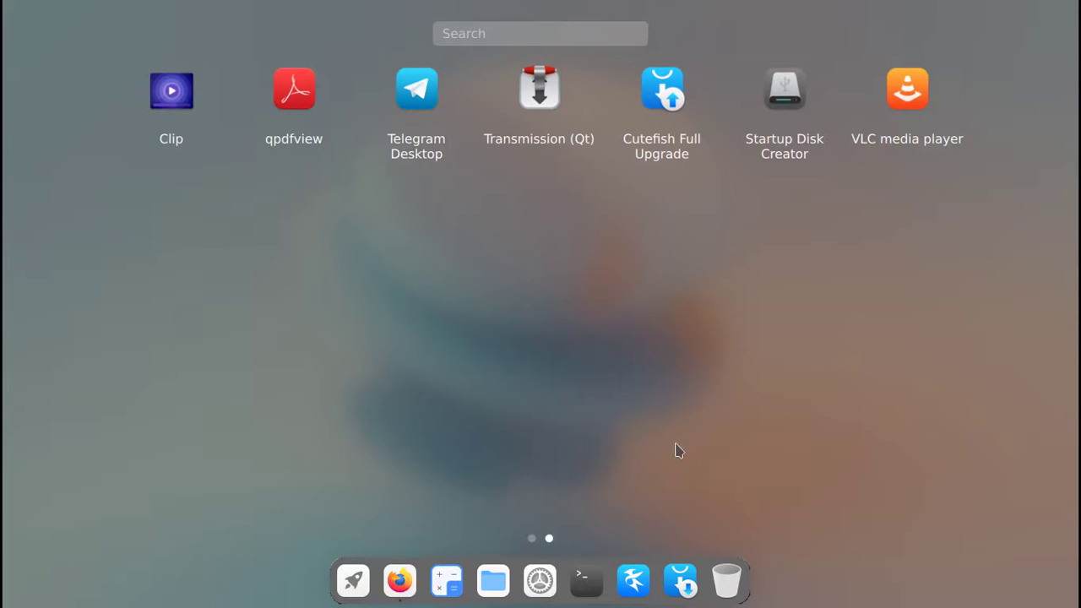
scroll(678, 450, up, 1)
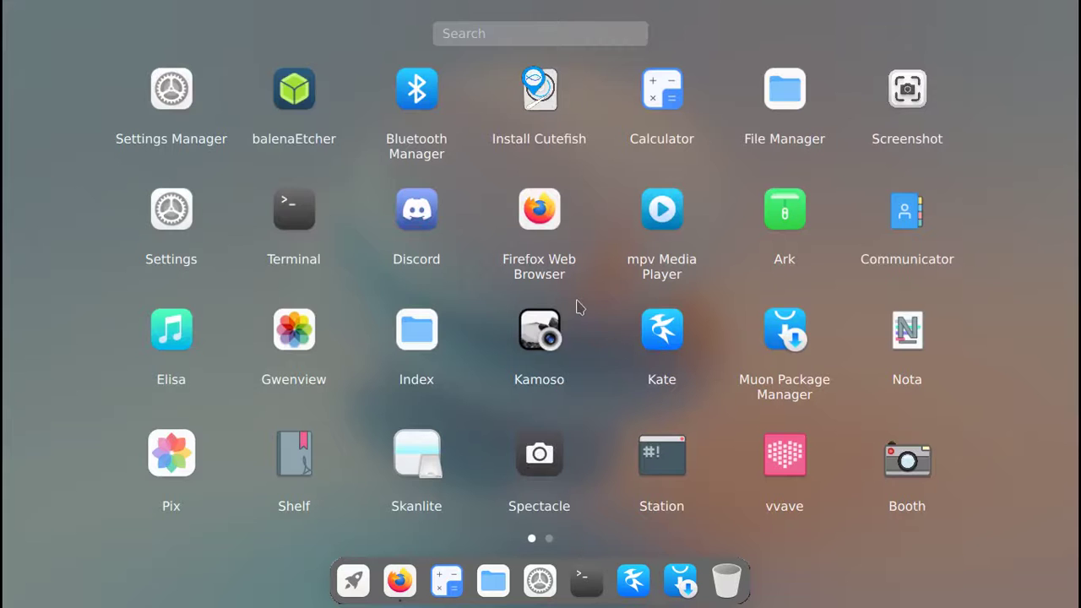
scroll(640, 317, down, 1)
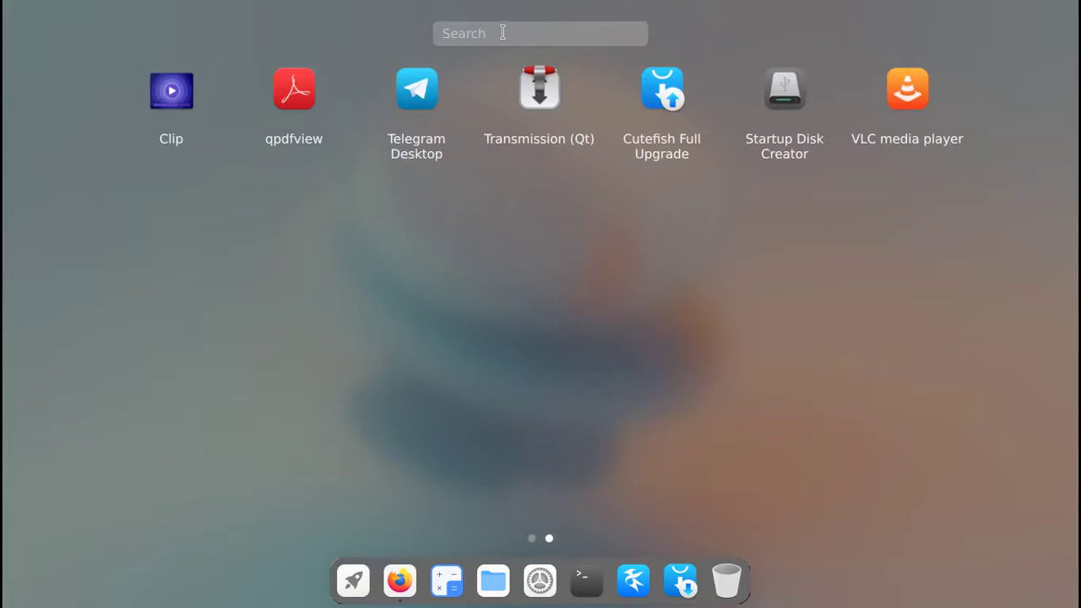
scroll(588, 445, up, 1)
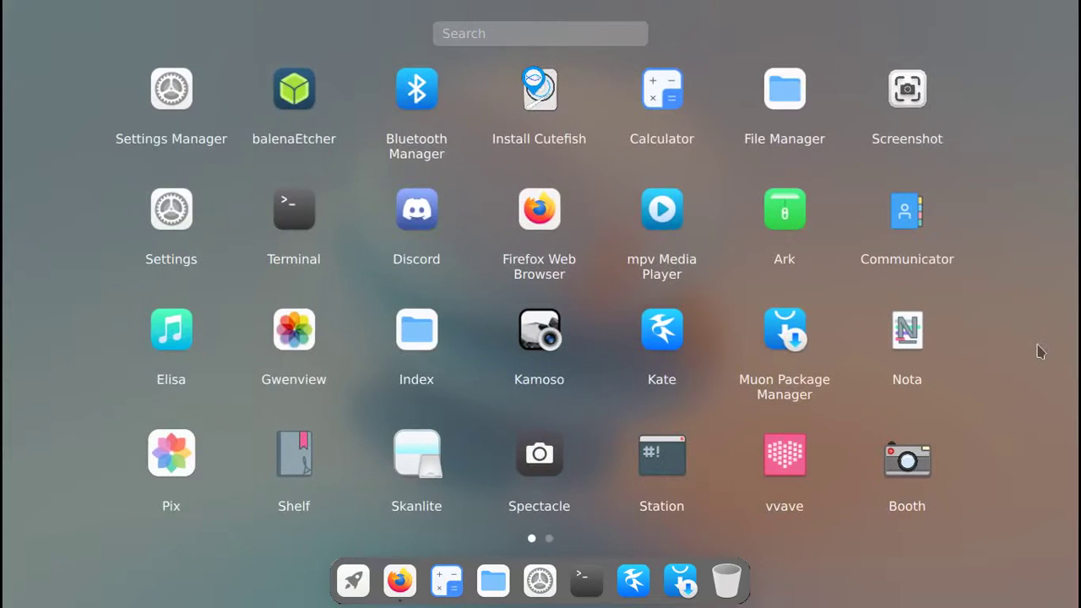
click(1039, 351)
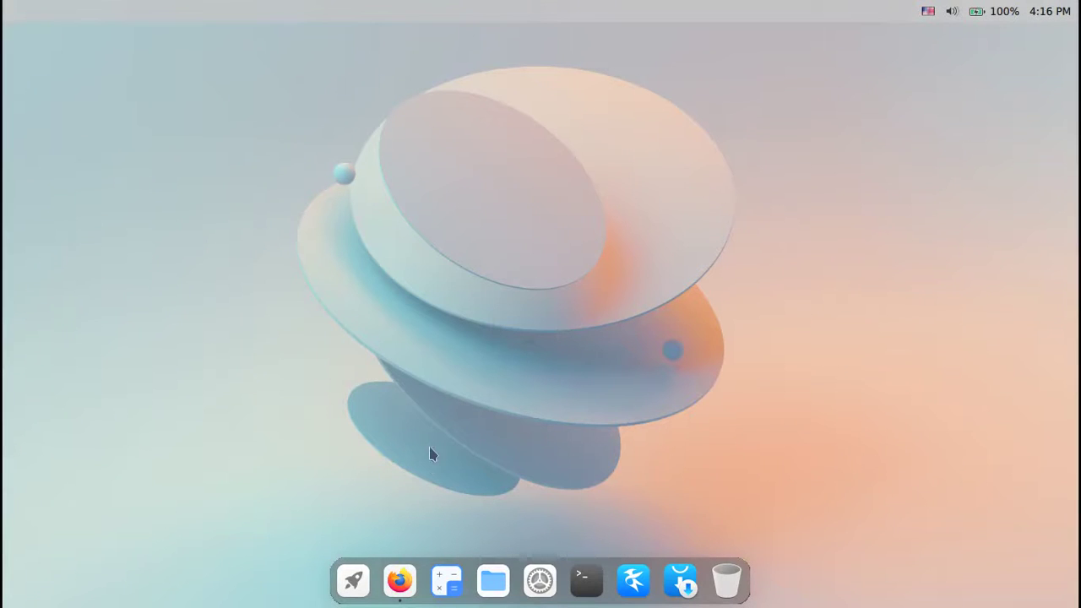
click(363, 587)
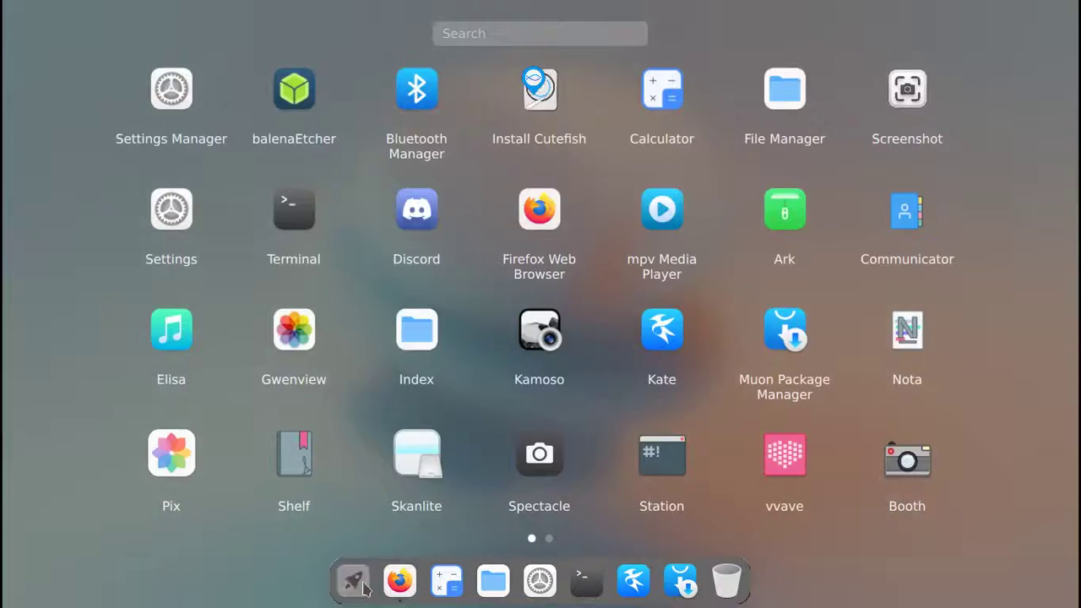
click(364, 586)
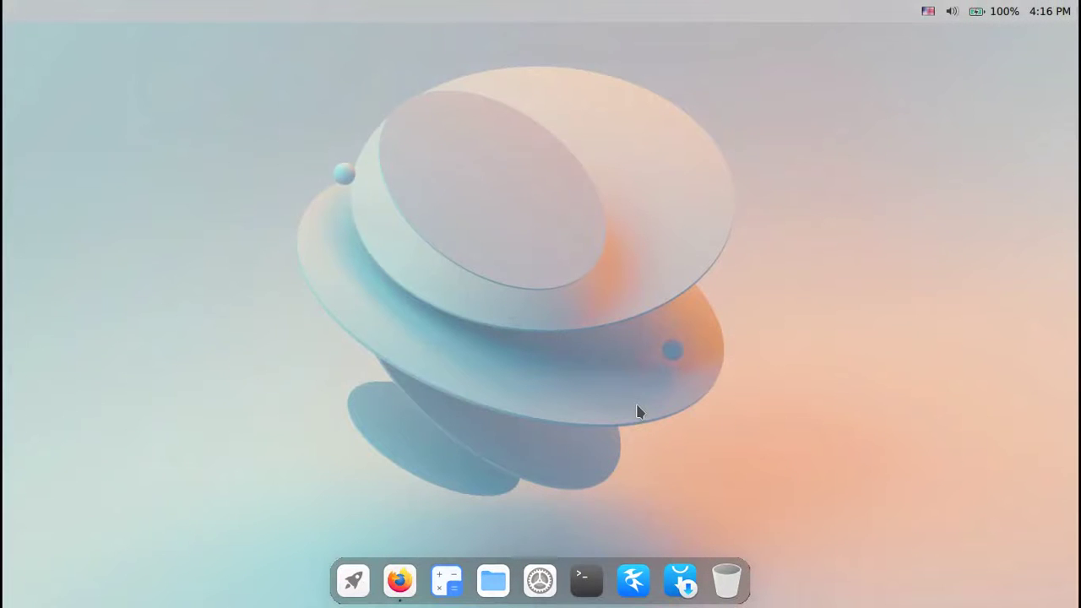
click(353, 581)
click(678, 201)
Open Settings, switch the Appearance theme to Dark, and view the quick controls for Wi-Fi, Dark Mode and volume
click(538, 581)
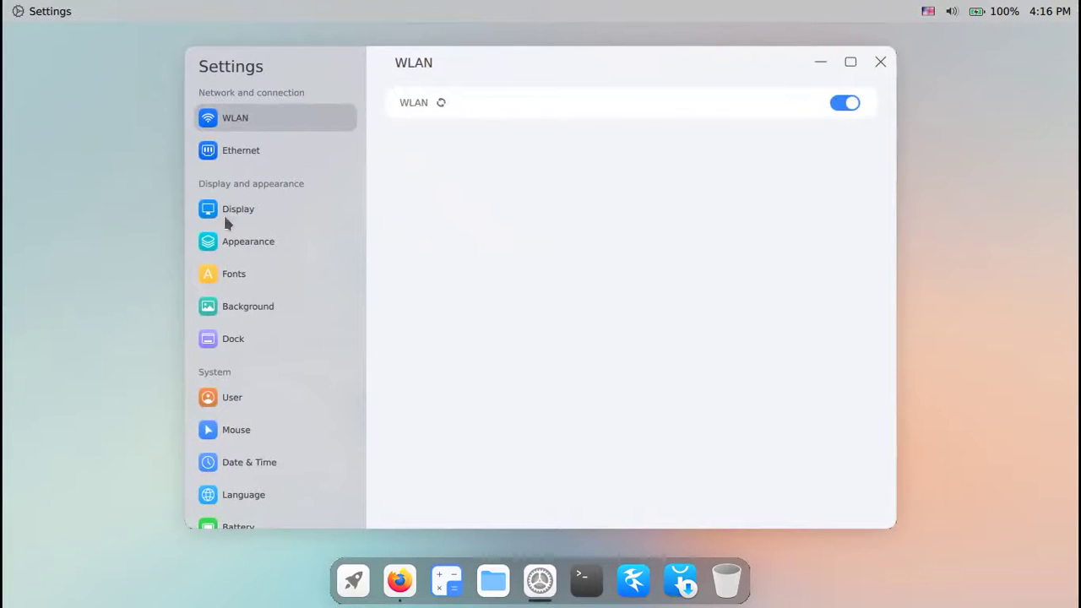
click(251, 215)
click(264, 244)
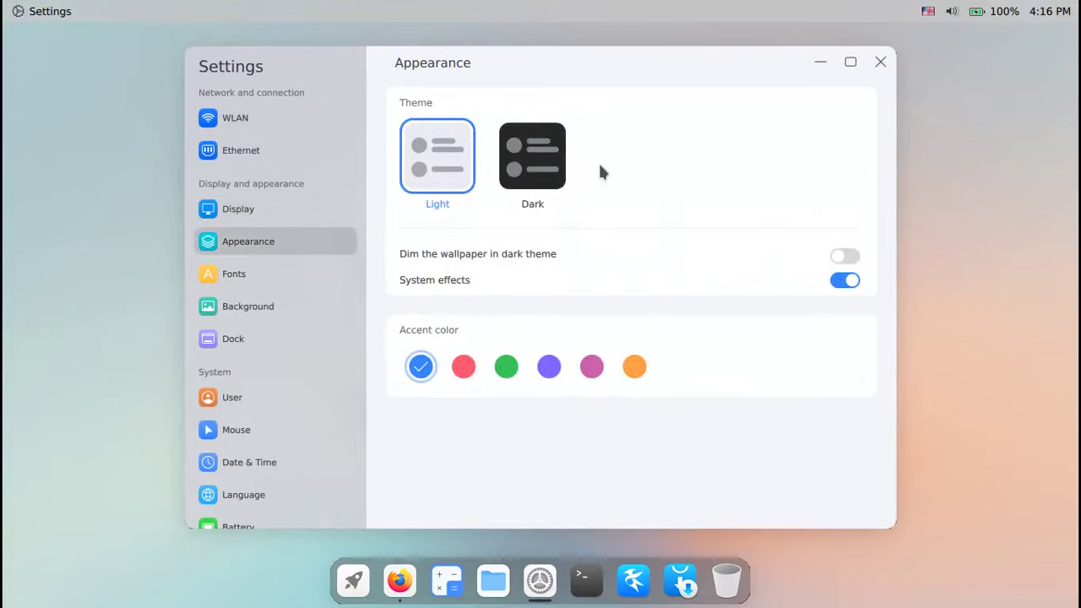
click(531, 179)
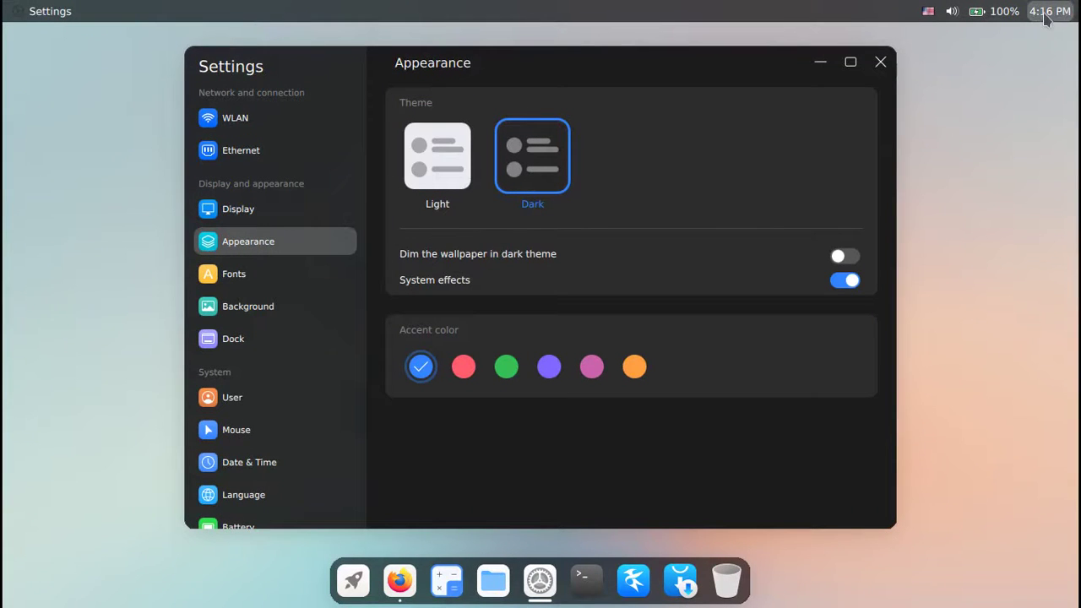
click(979, 12)
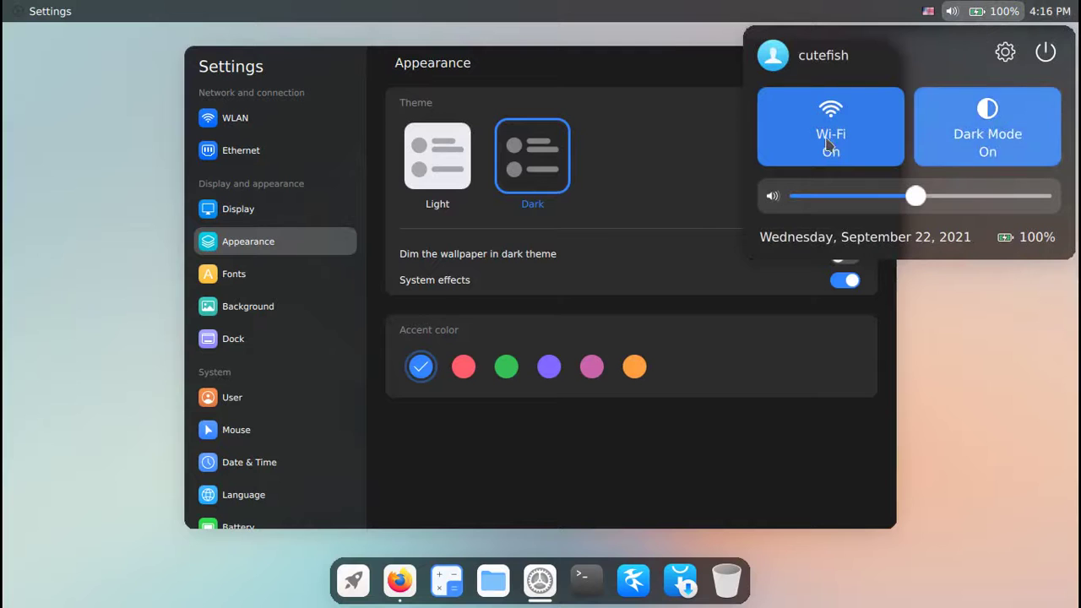
click(644, 149)
Try the green, orange and pink accent colors in the Appearance settings, and set the accent color to purple
click(507, 368)
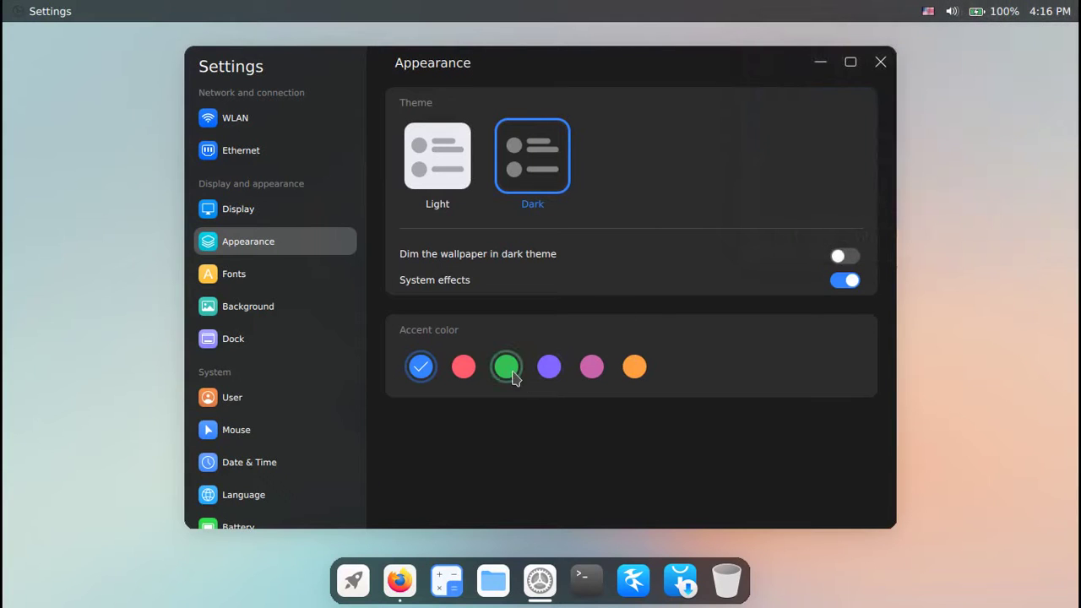
click(645, 373)
click(603, 375)
click(549, 367)
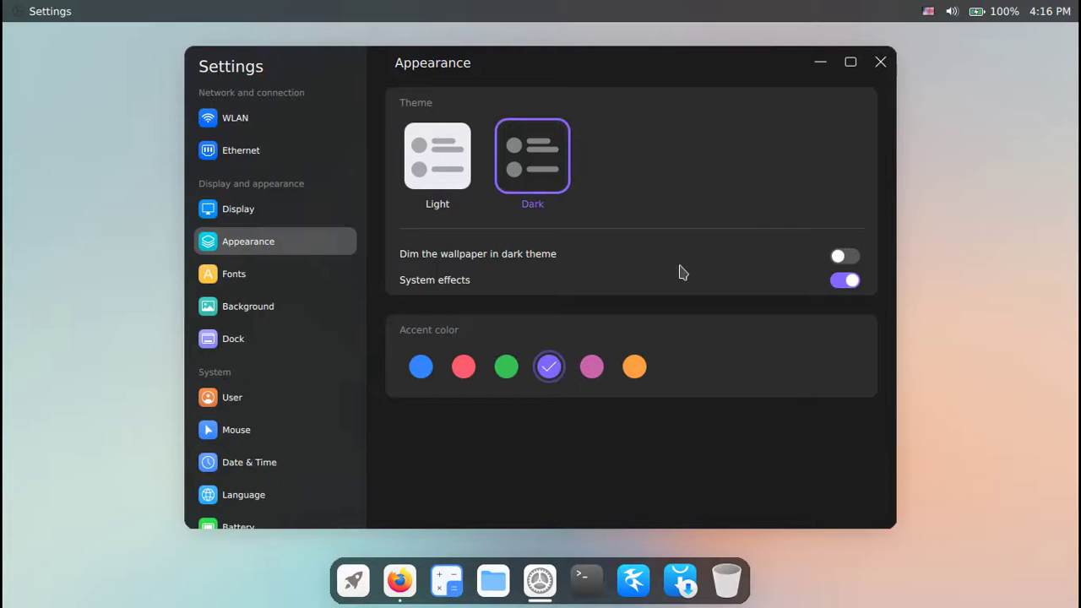
Enable dimming the wallpaper in dark theme, and compare the effect off and on with the Settings window moved aside
click(844, 256)
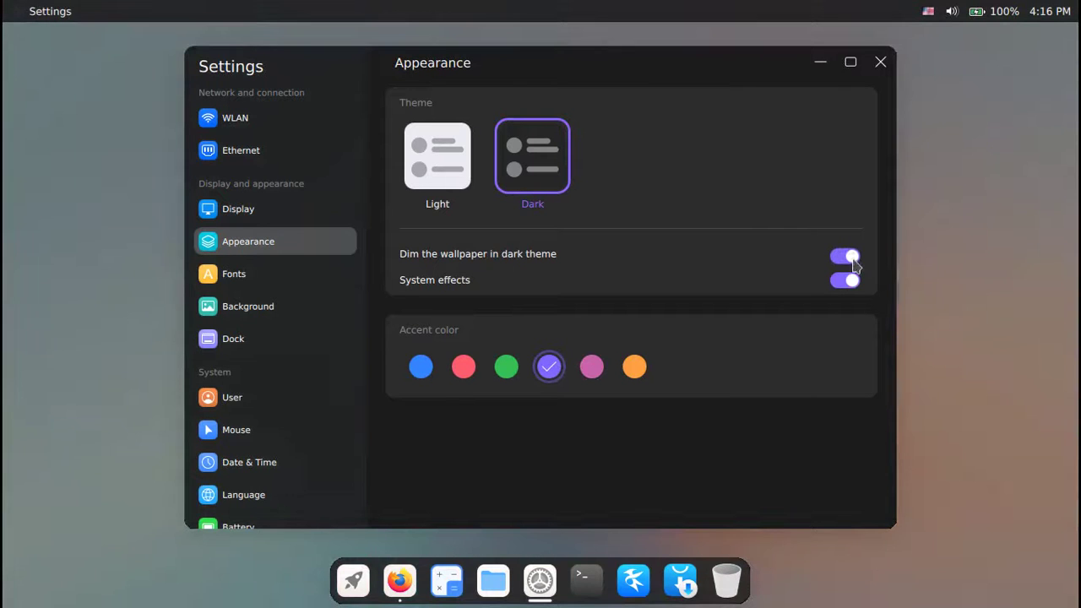
drag(735, 75, 751, 313)
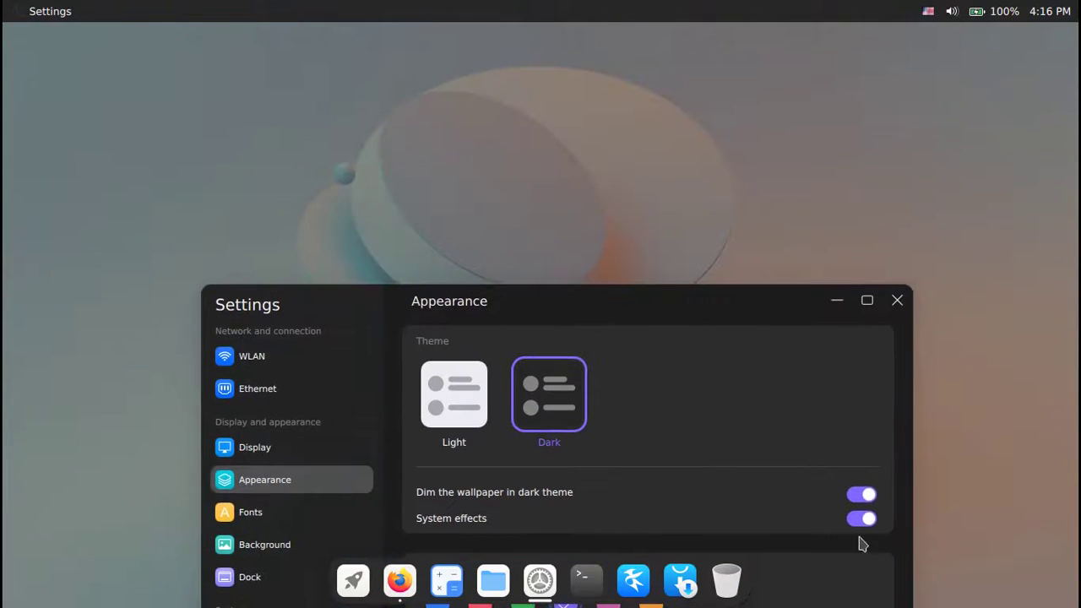
click(857, 496)
click(857, 497)
drag(675, 285, 627, 71)
Open the Fonts settings, examine the list of available general fonts, and close the list
click(246, 292)
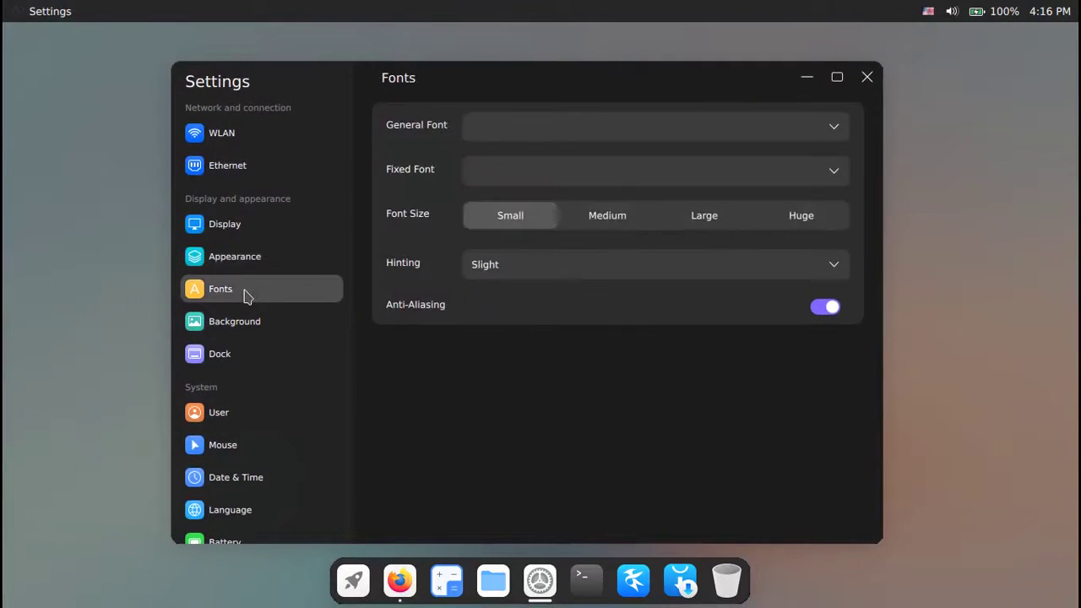
click(532, 138)
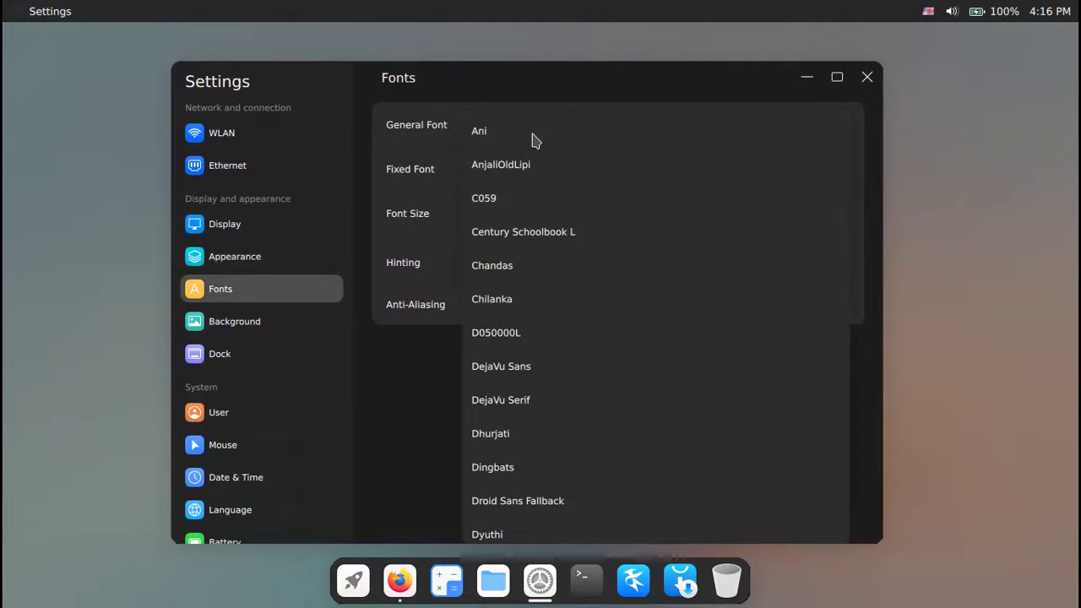
click(428, 125)
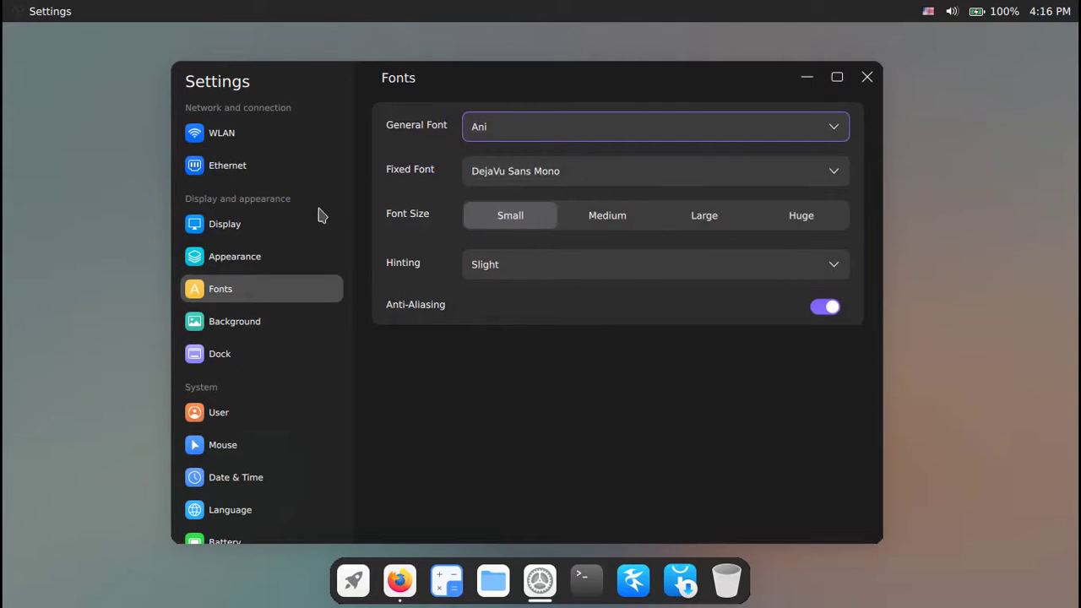
Open the Background settings, set the blue wave picture as the wallpaper, and move the Settings window to reveal the desktop
click(241, 324)
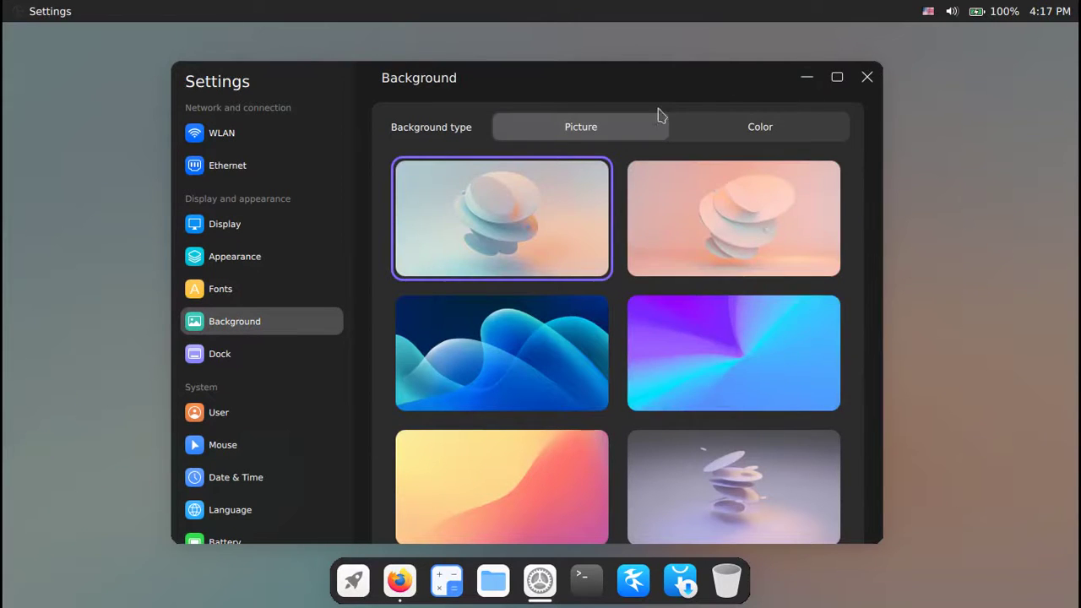
drag(691, 79, 686, 50)
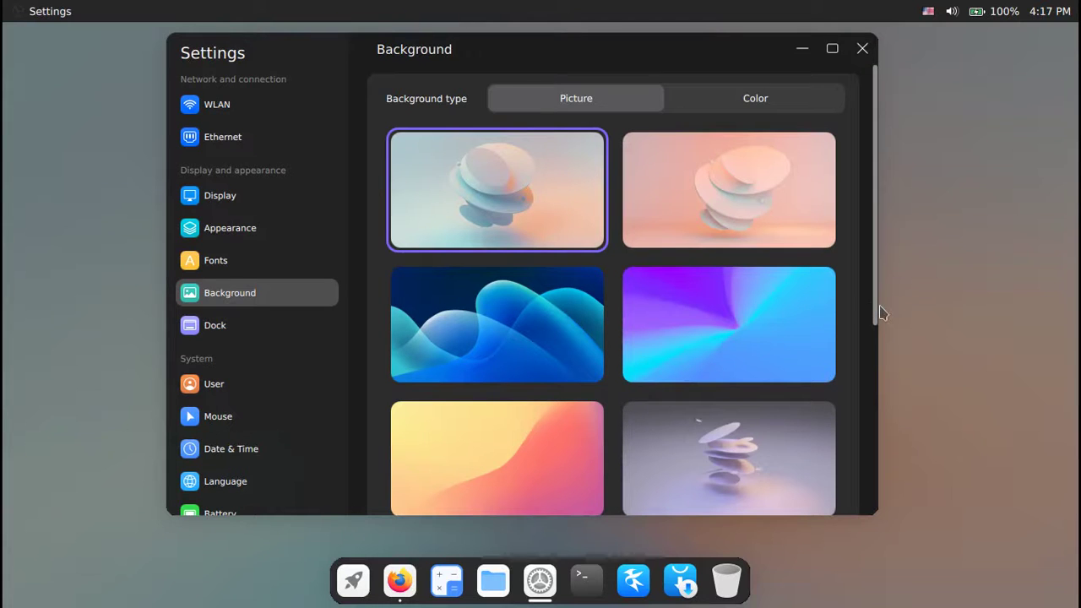
scroll(664, 403, down, 2)
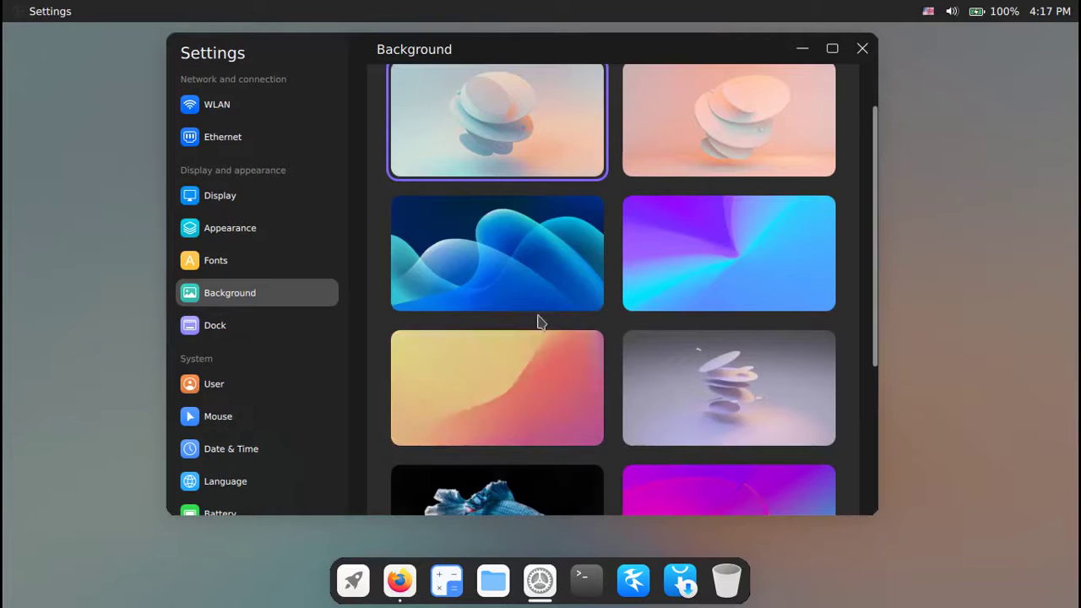
click(531, 268)
drag(510, 46, 557, 88)
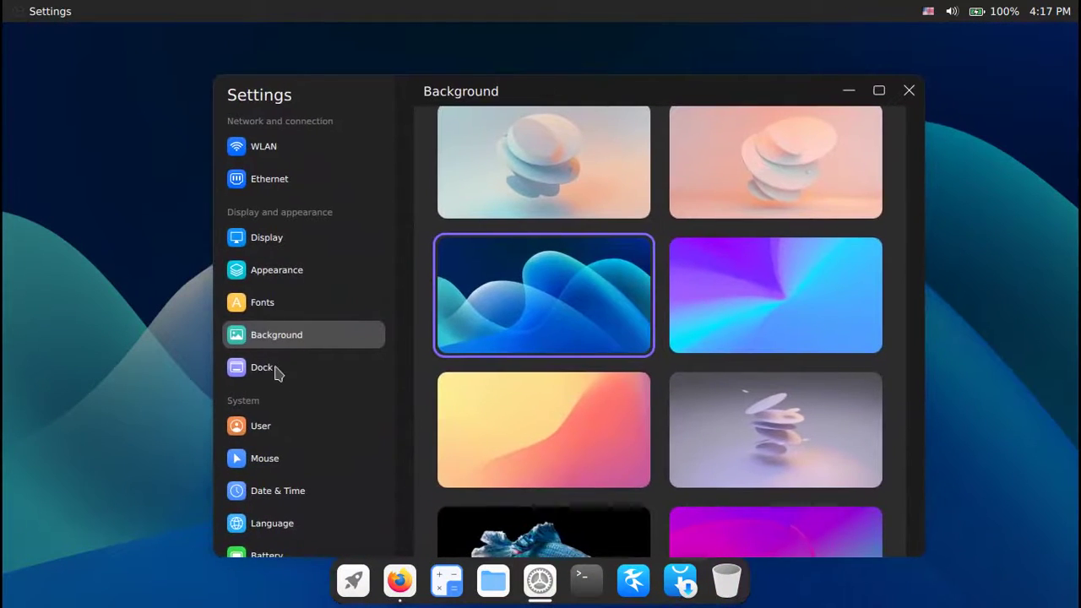
In the Dock settings, set the screen position to Left, try the Huge size, and set the size to Small
click(279, 369)
click(470, 183)
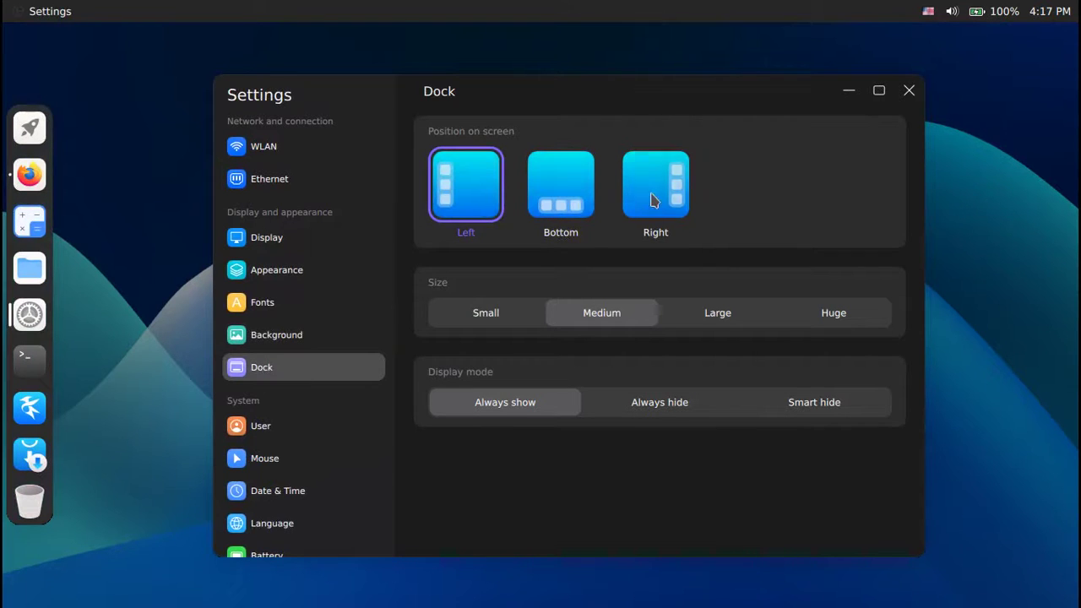
click(505, 310)
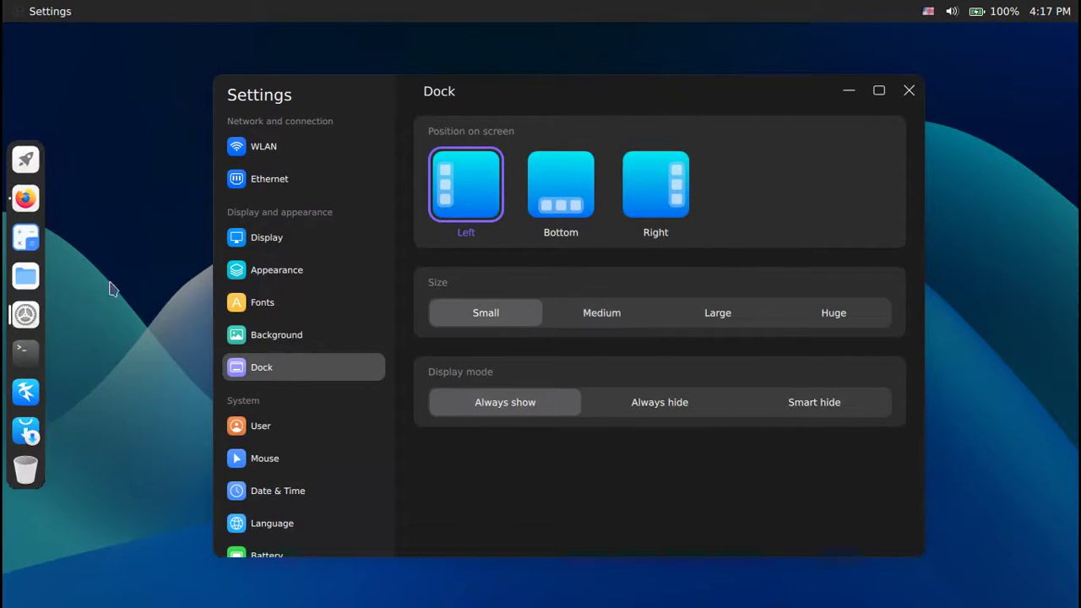
click(837, 316)
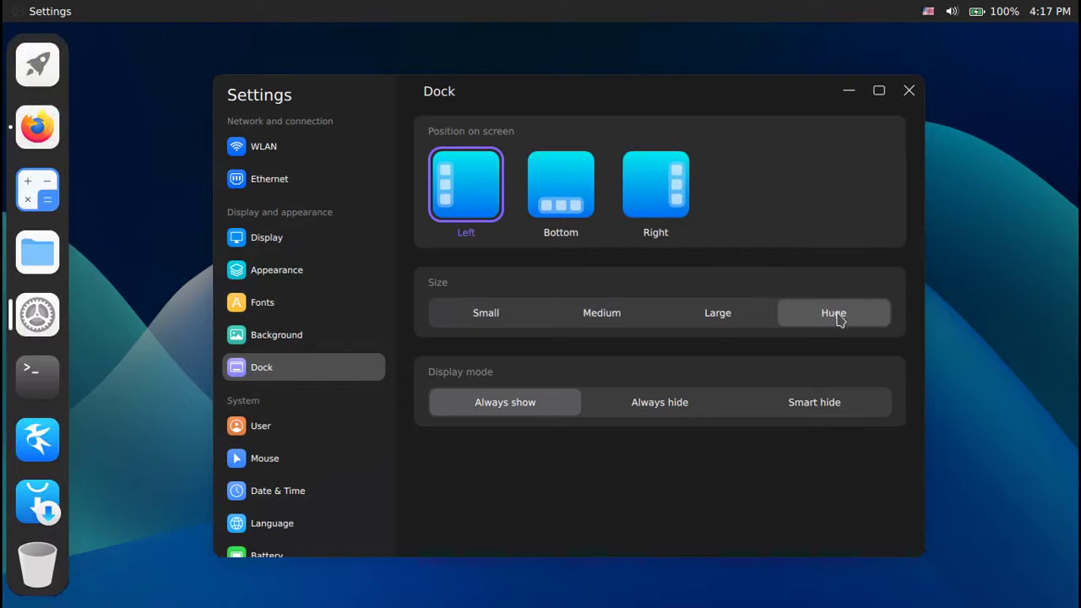
click(475, 320)
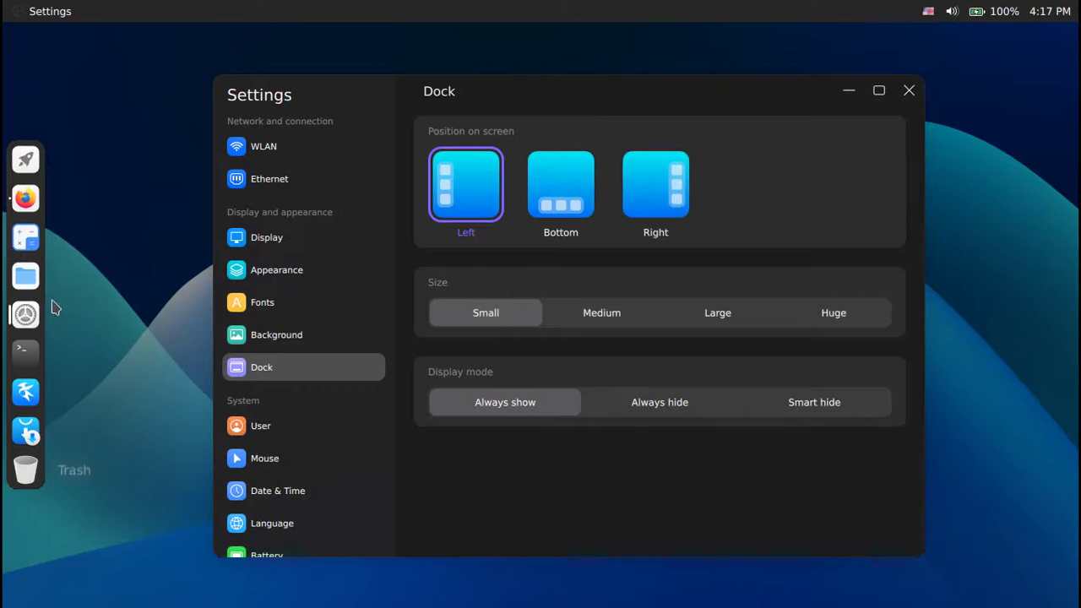
Try the dock's Always hide and Smart hide display modes, testing Smart hide with Settings maximized, and return to Always show
click(660, 405)
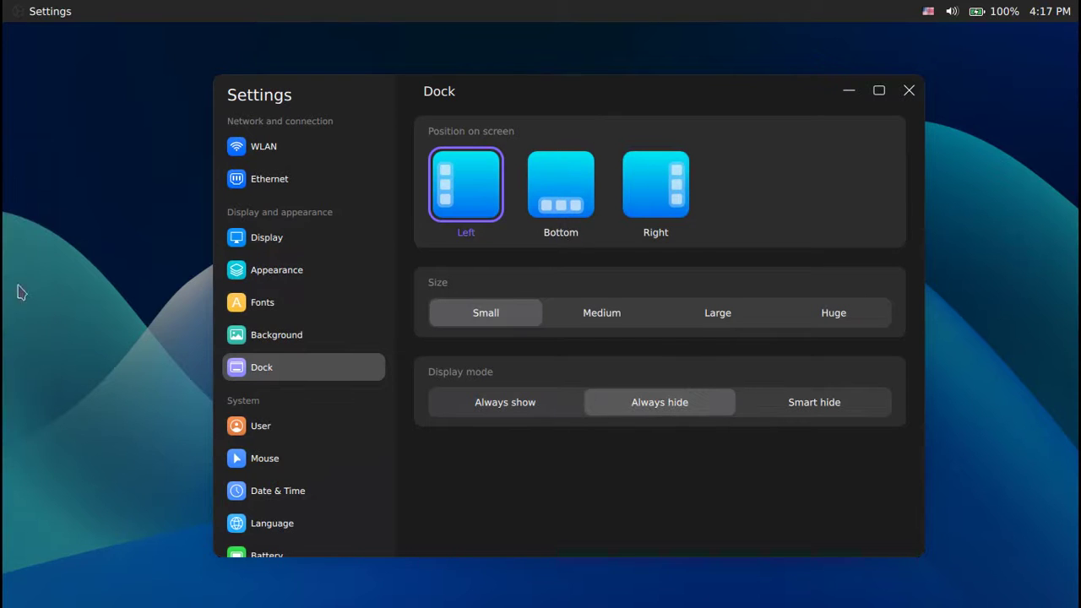
click(814, 405)
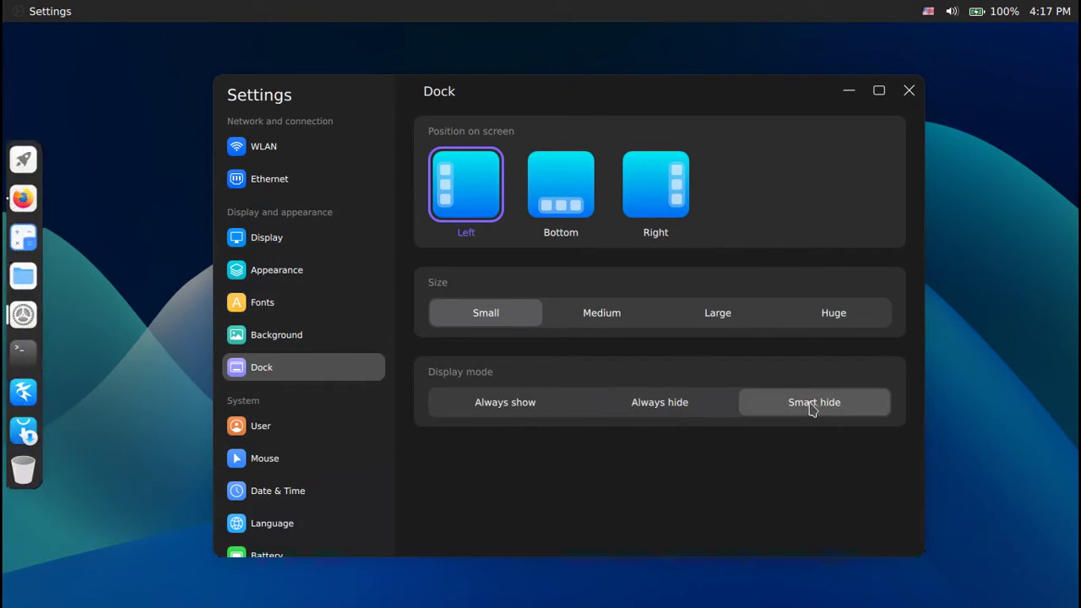
click(879, 90)
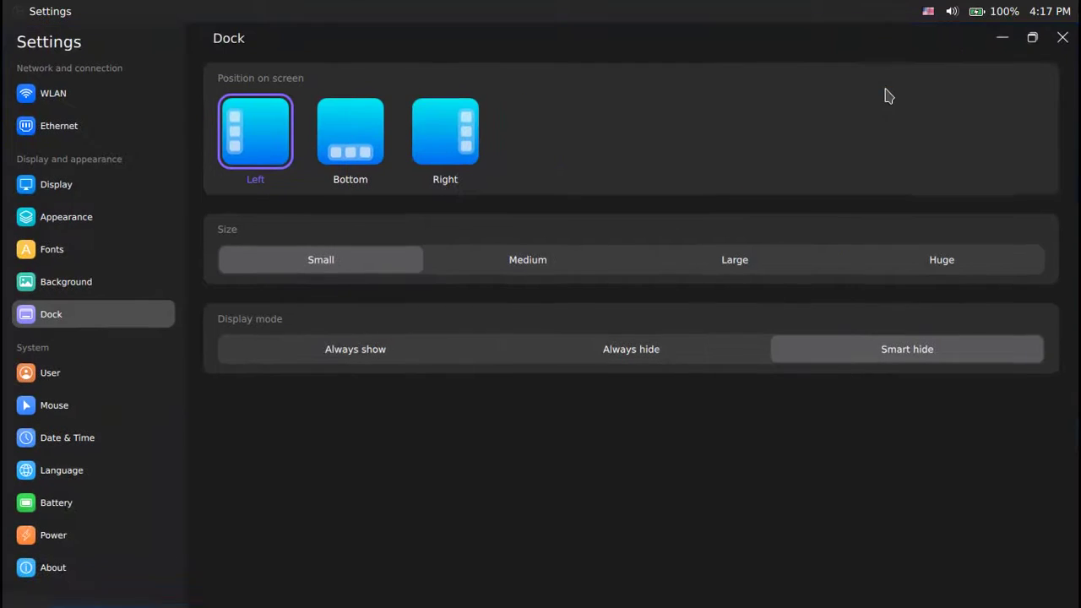
click(1032, 38)
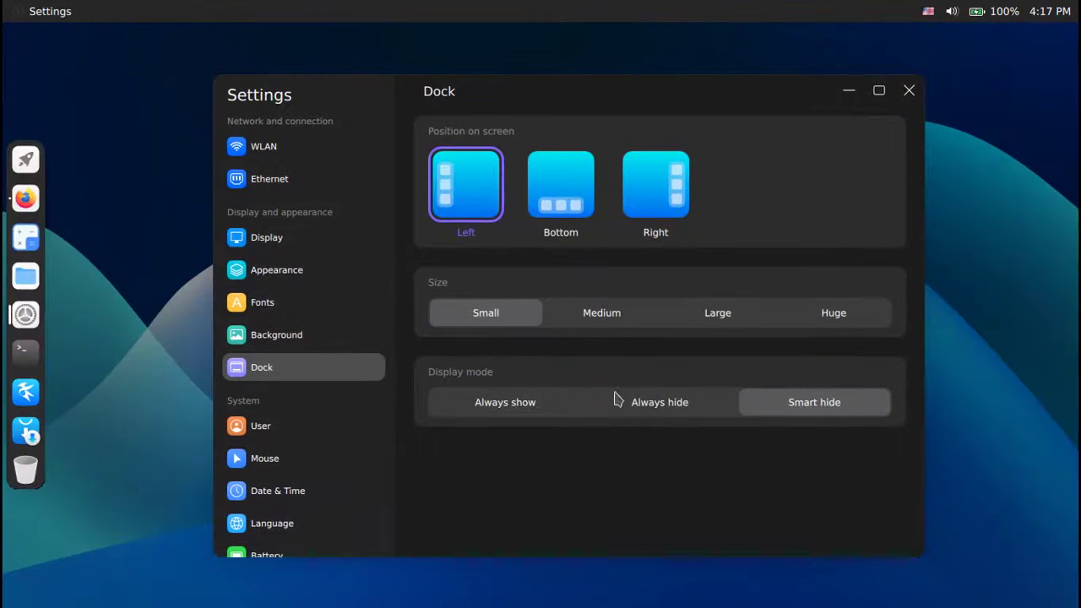
click(538, 404)
Look over the remaining Settings categories, set the dock position to Bottom, and close Settings
scroll(299, 432, down, 2)
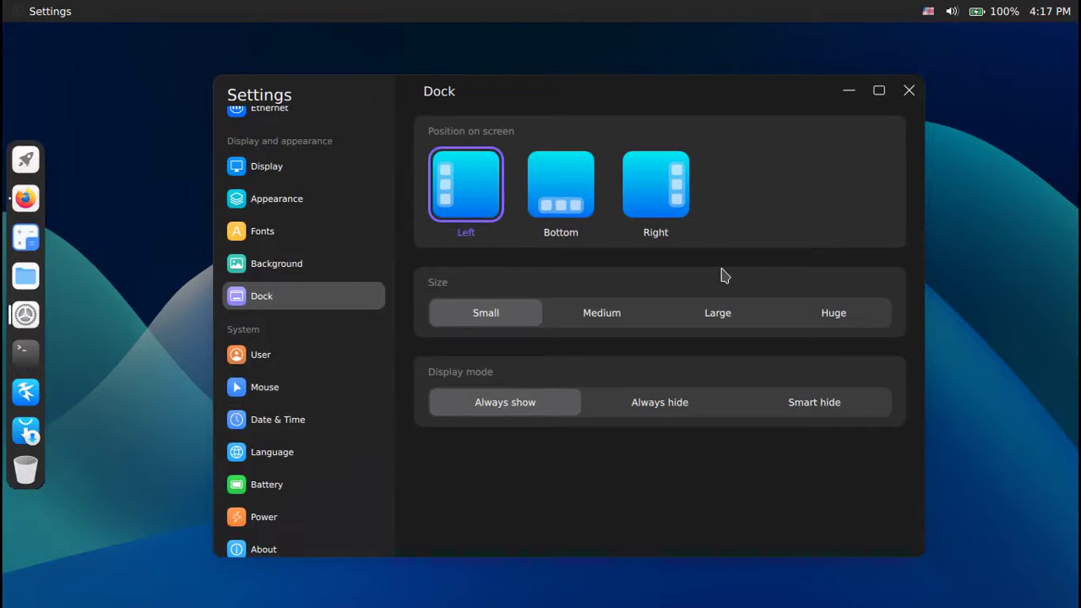
scroll(346, 437, down, 1)
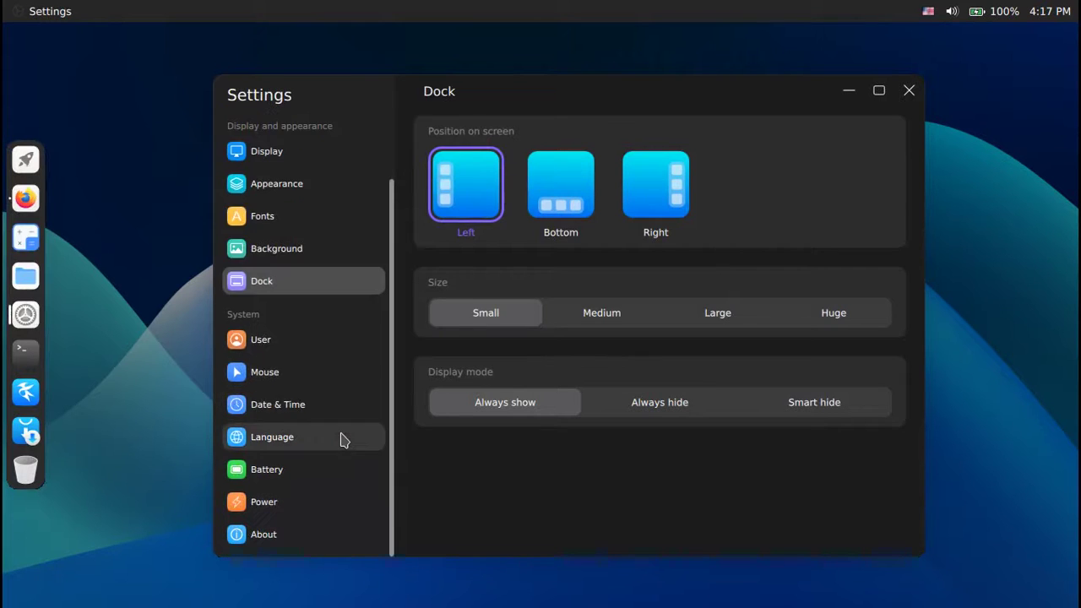
scroll(344, 427, up, 2)
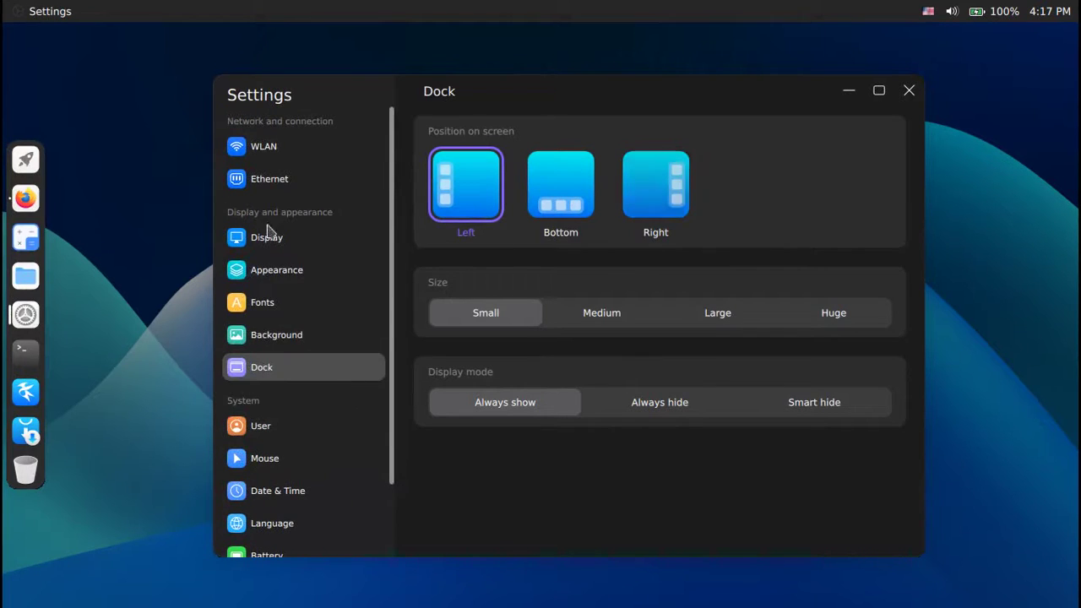
click(574, 198)
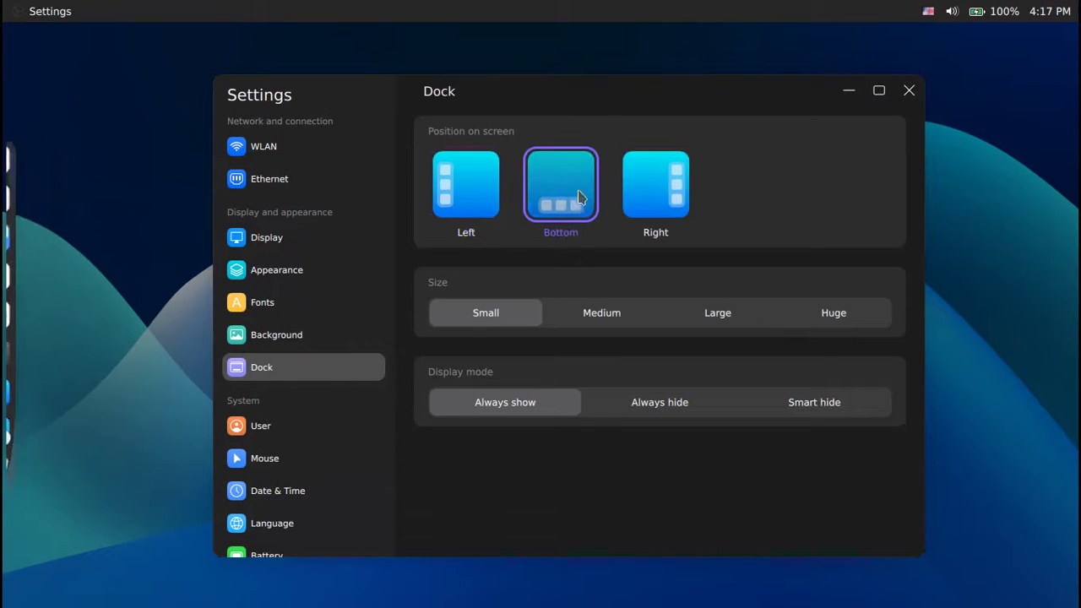
click(909, 93)
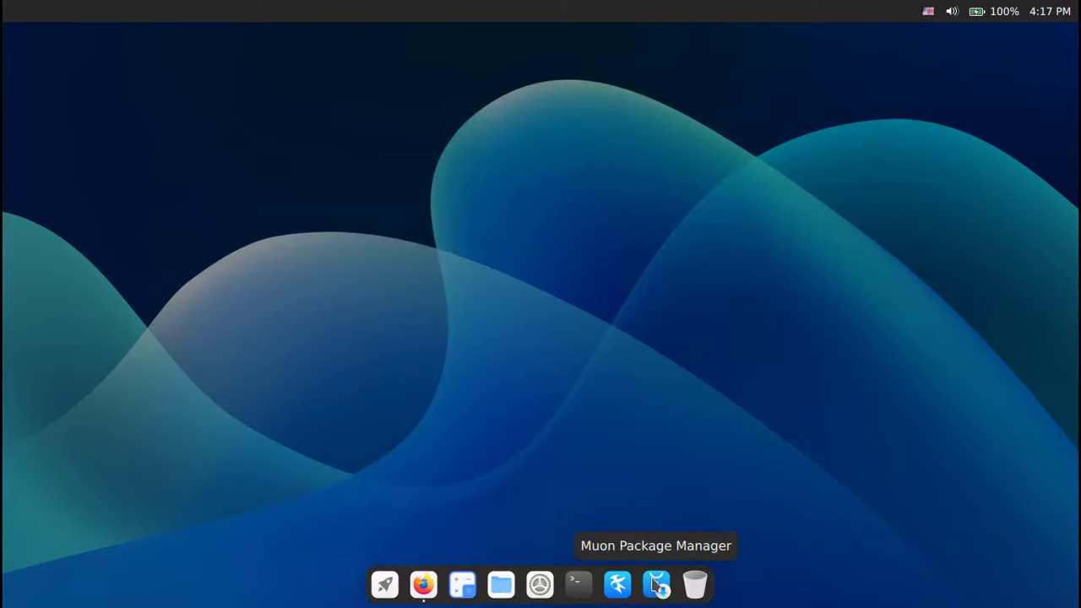
In Terminal, run "sudo apt install inkscape", decline the installation with "n", and minimize the window
click(581, 587)
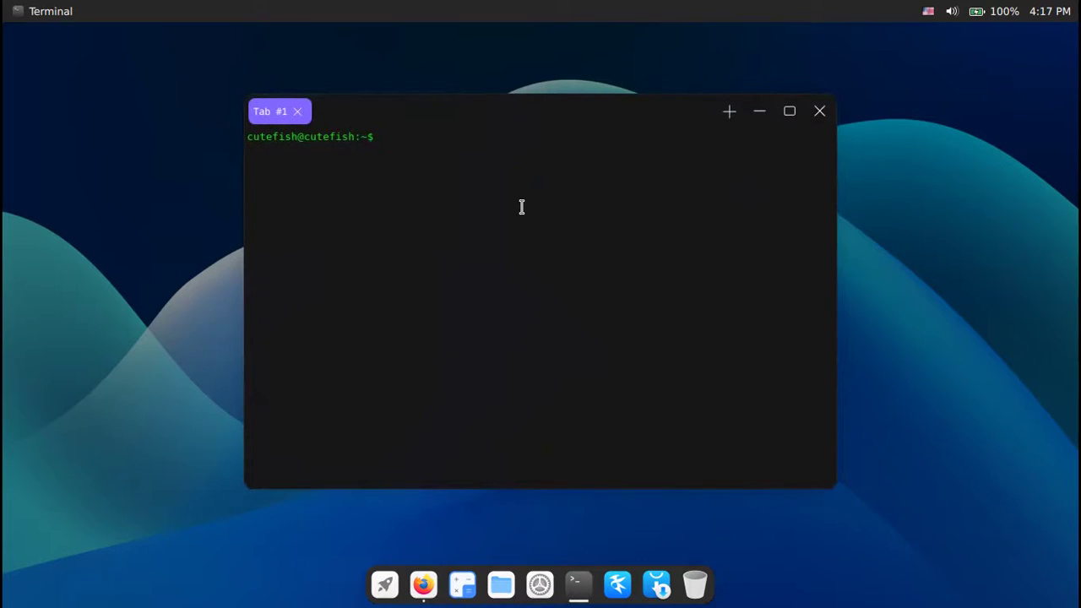
text(sudo apt install inkscape)
key(Return)
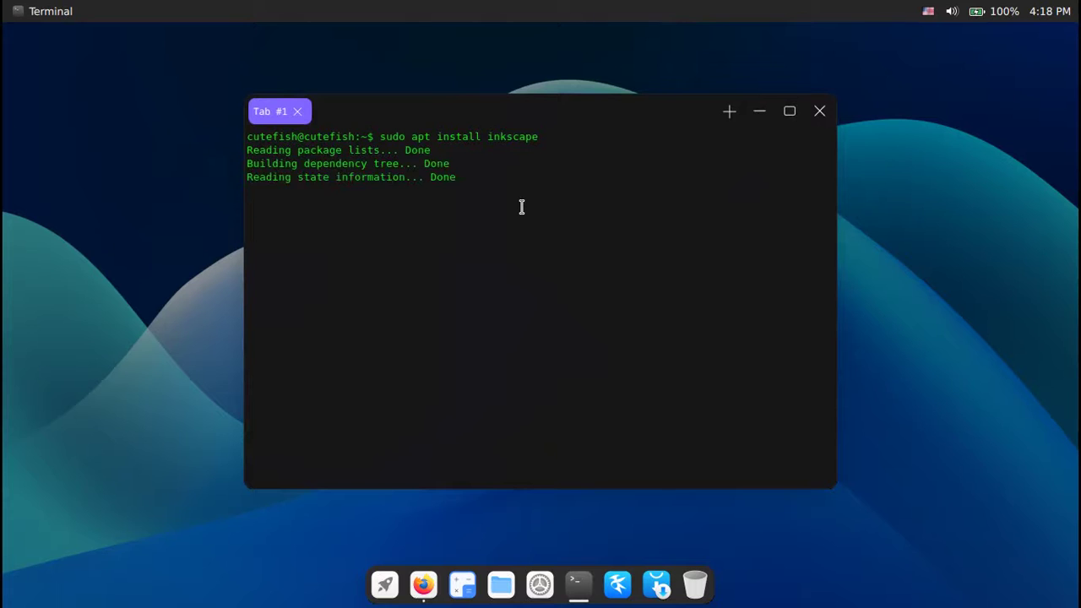
text(n)
key(Return)
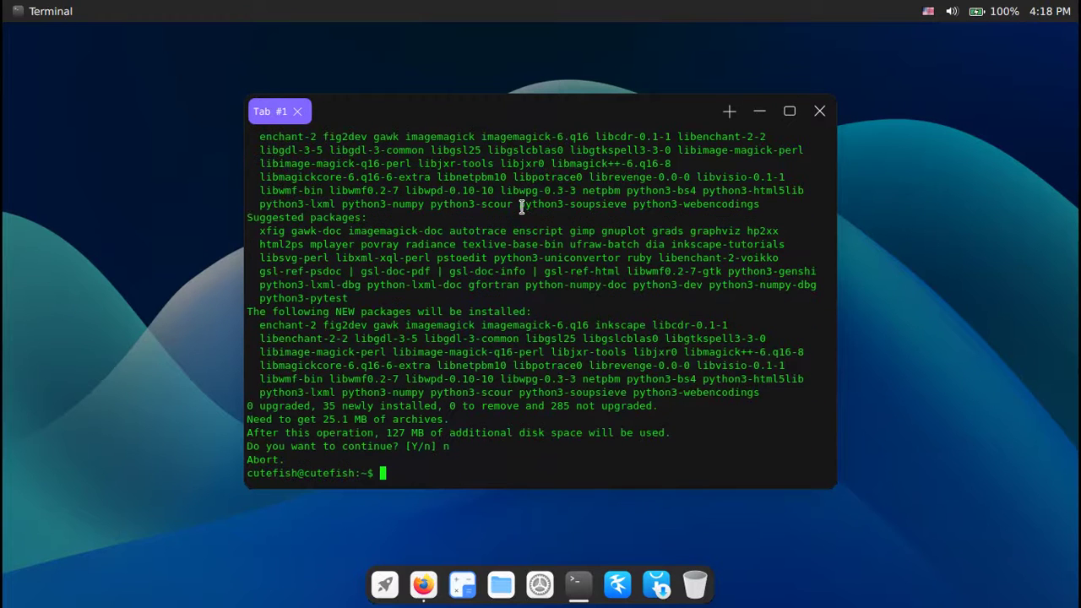
click(579, 584)
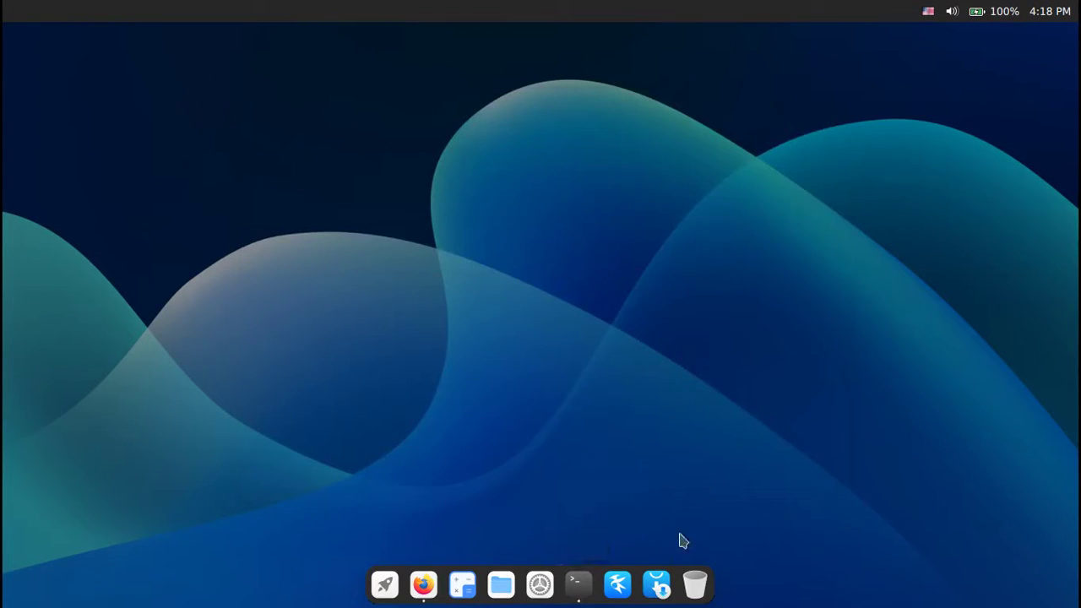
Open Muon Package Manager, filter the packages by the Editors category, and search for "libreoffice"
click(658, 585)
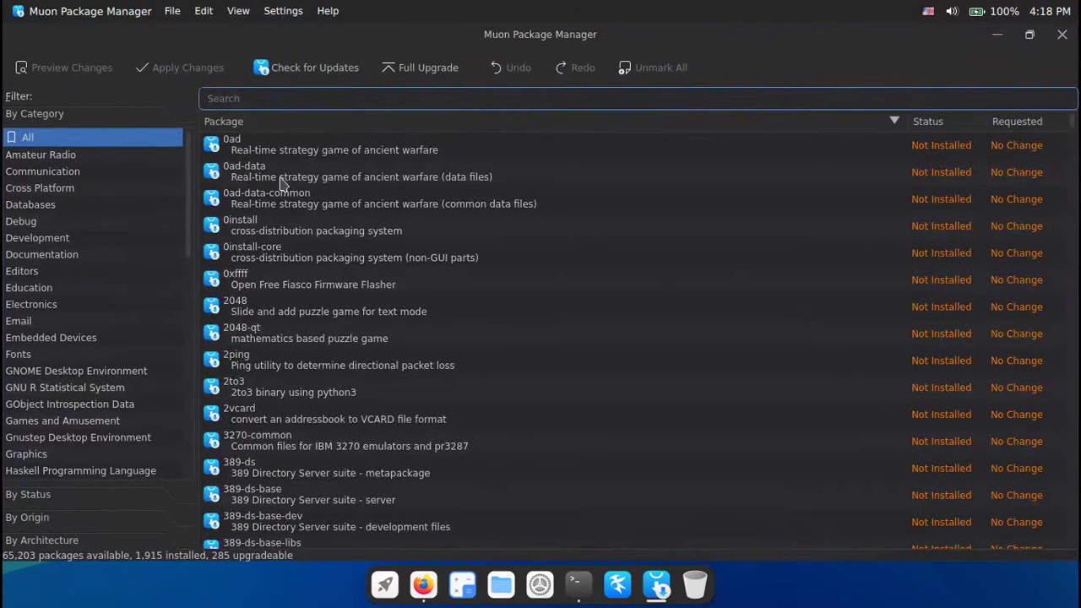
click(55, 272)
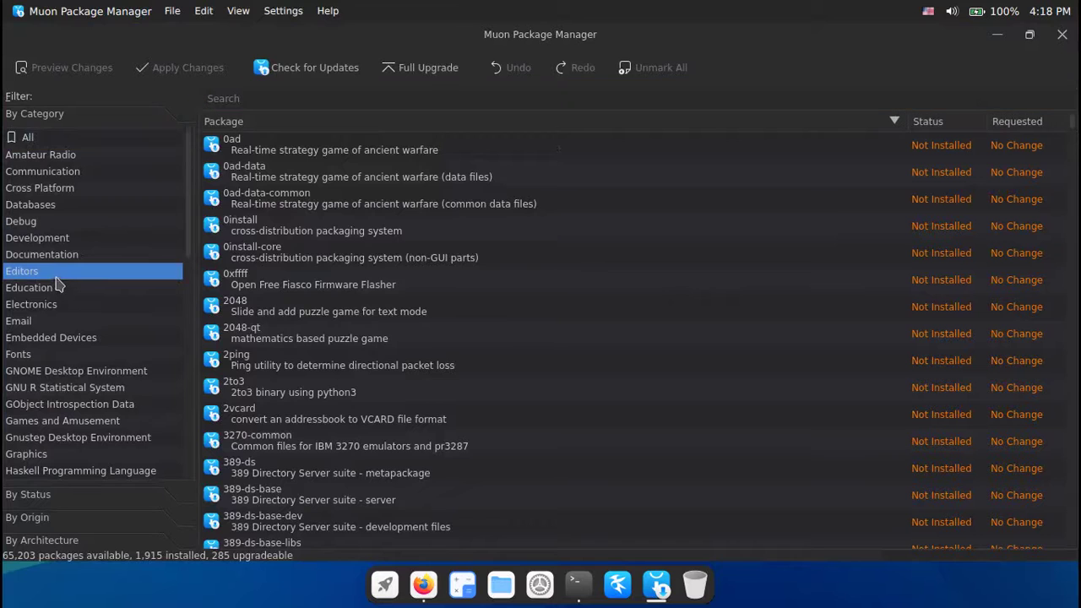
click(272, 94)
text(l)
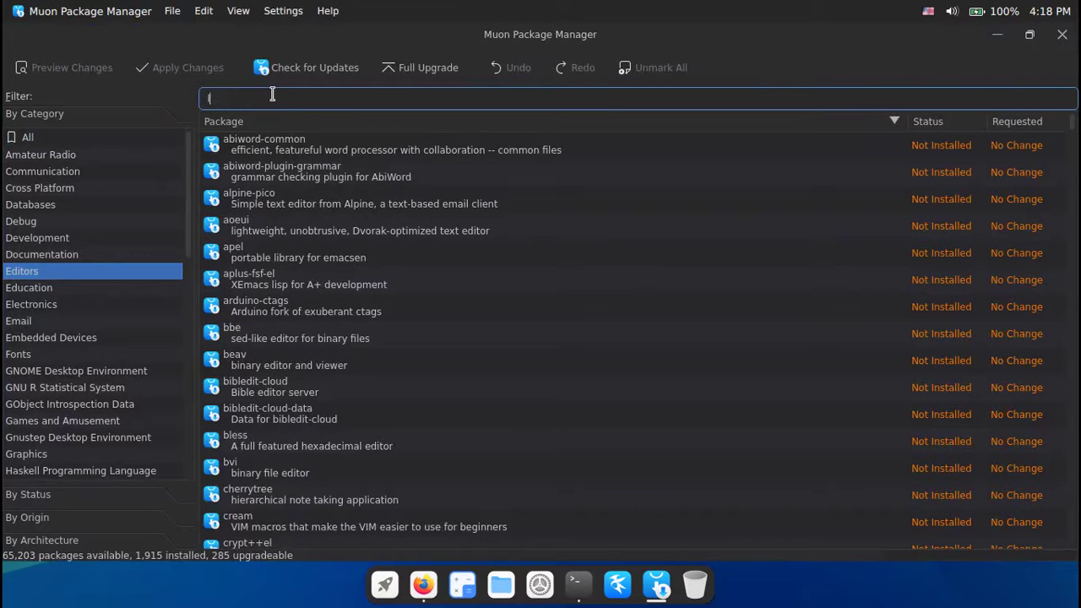
text(ibreoffice)
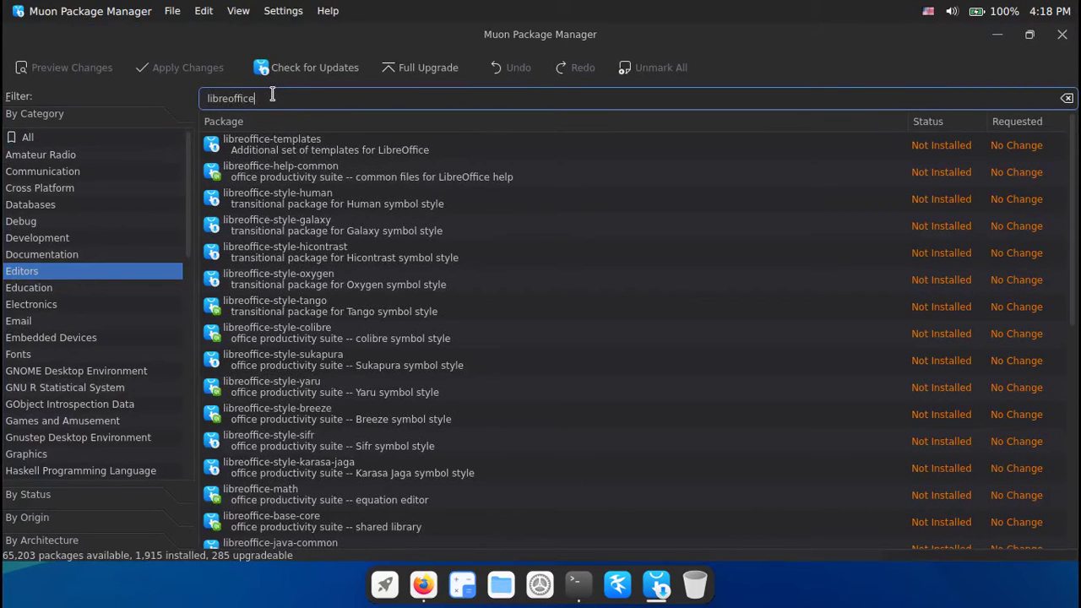
View the details of the libreoffice metapackage and try to mark it for installation
click(338, 149)
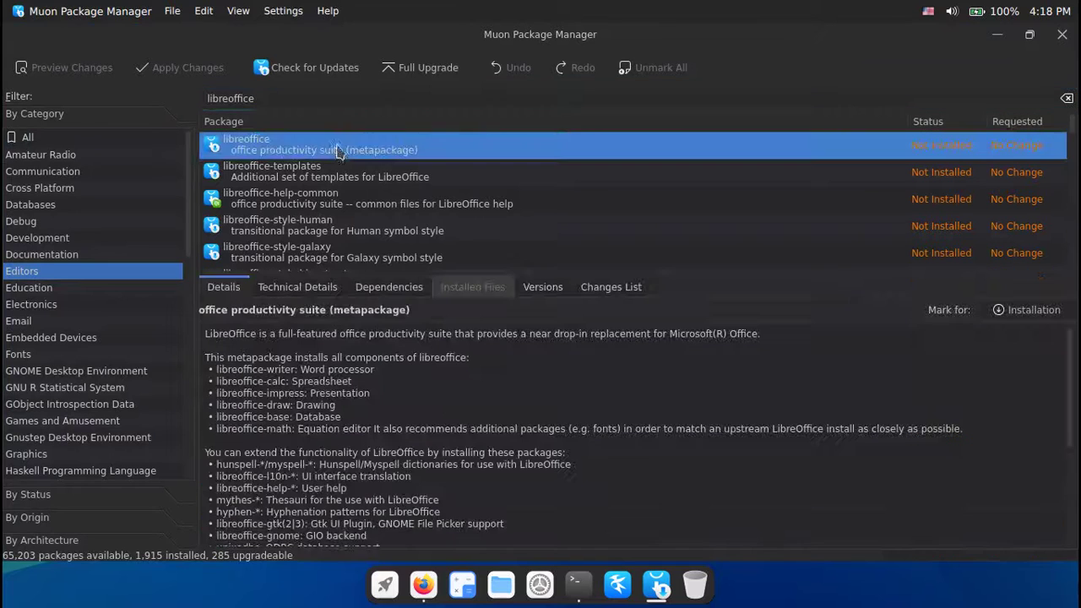
click(1032, 310)
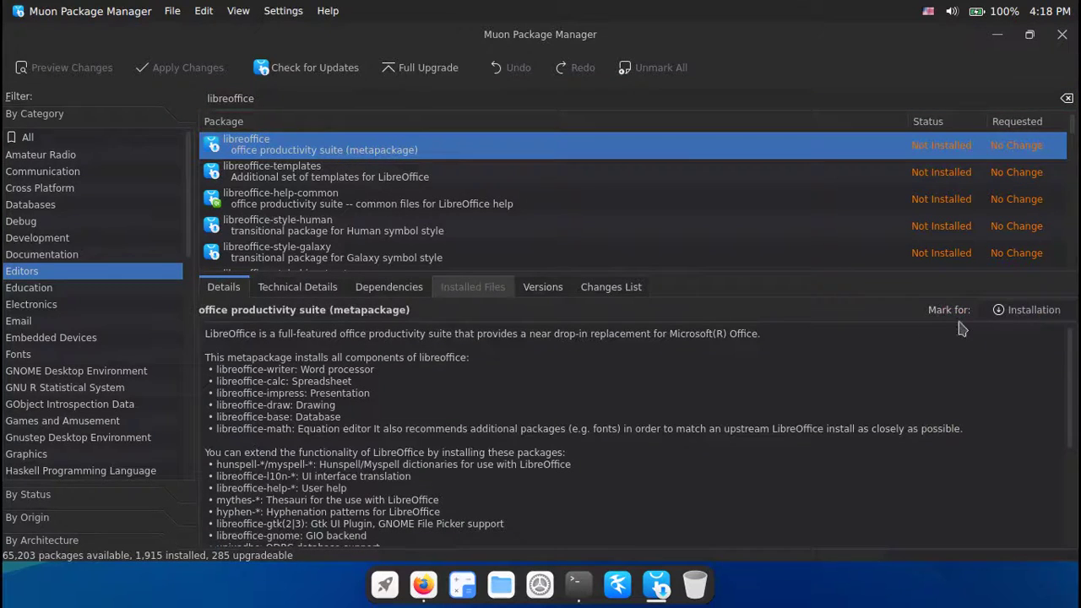
click(621, 371)
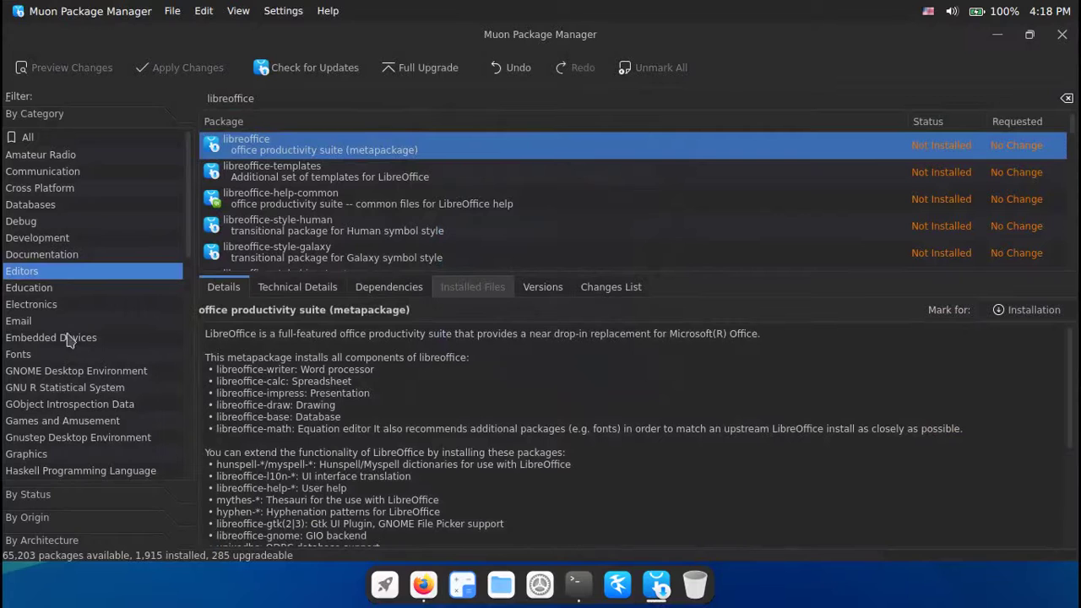
Examine the package category list, including GNOME Desktop Environment and GNU R Statistical System, and close Muon Package Manager
click(44, 372)
click(53, 388)
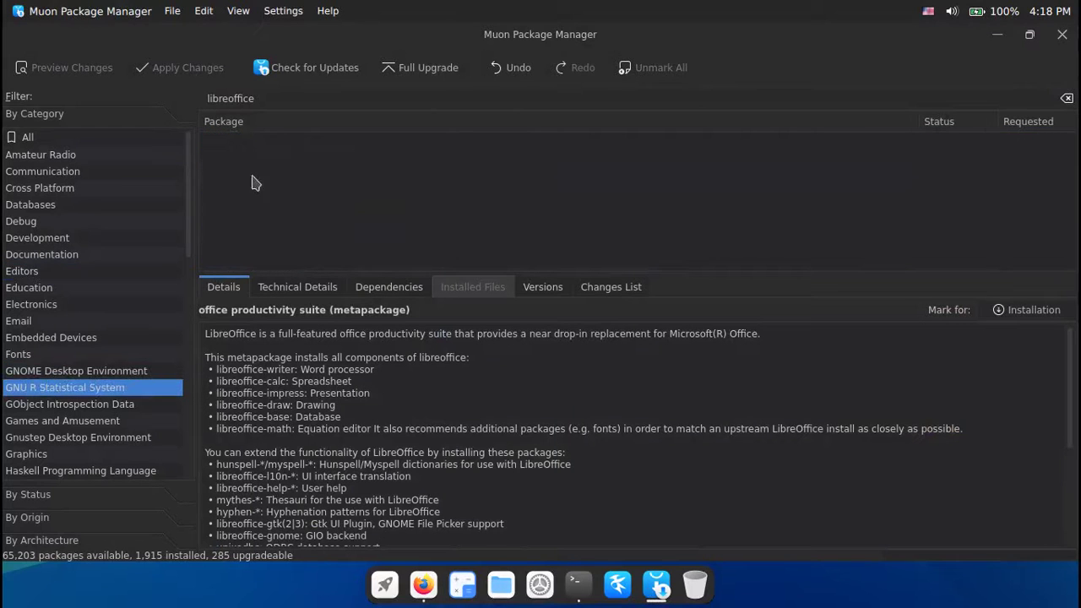
scroll(93, 430, down, 3)
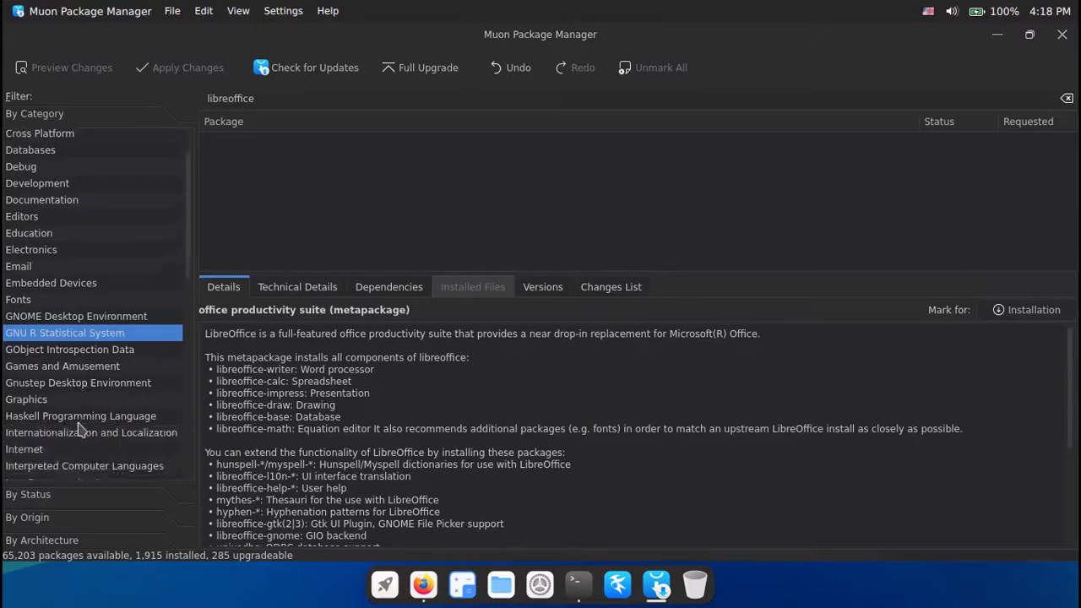
scroll(99, 376, up, 3)
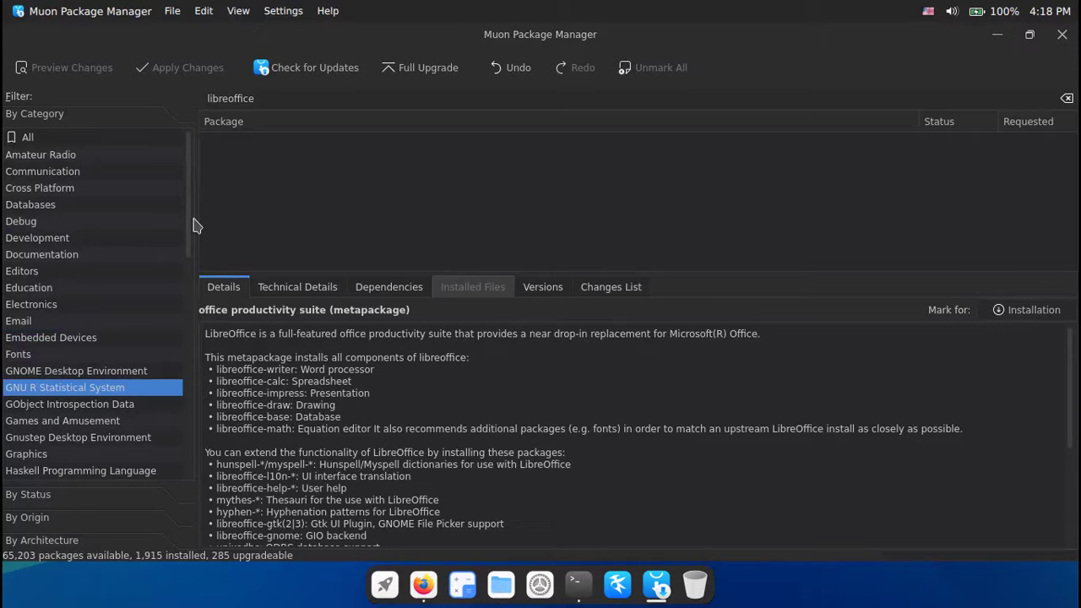
drag(188, 236, 188, 376)
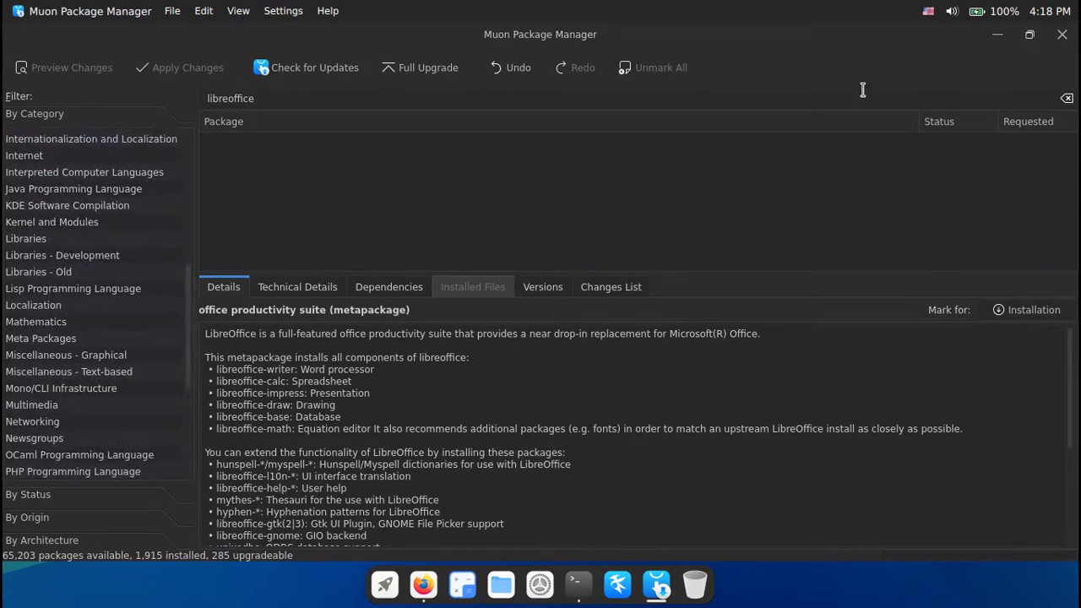
click(1062, 34)
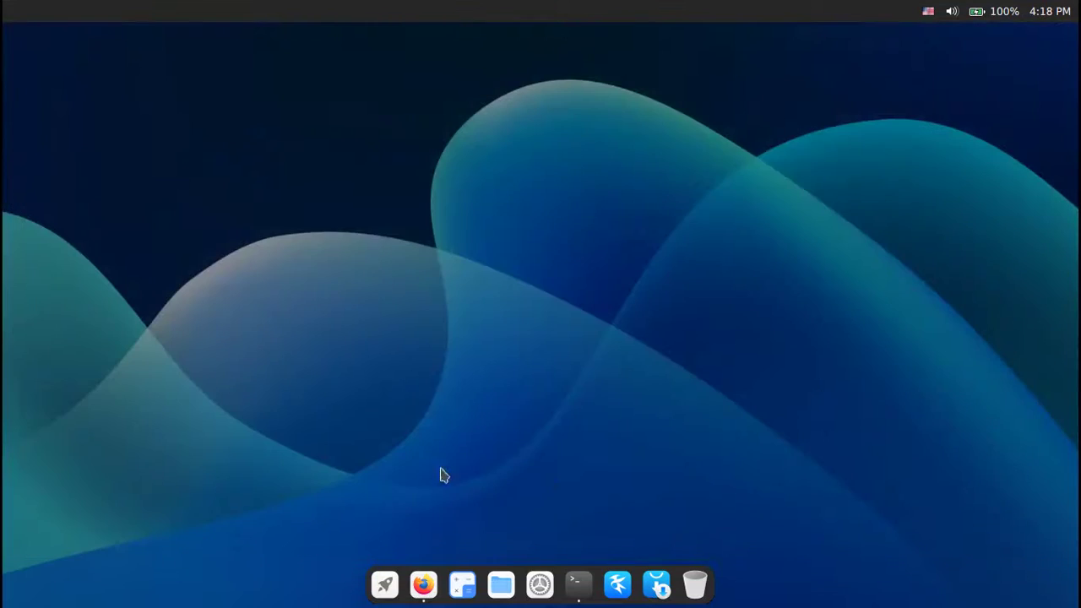
Return to Terminal, clear its output, and check for the compilers by running "gcc" and "g++"
click(578, 585)
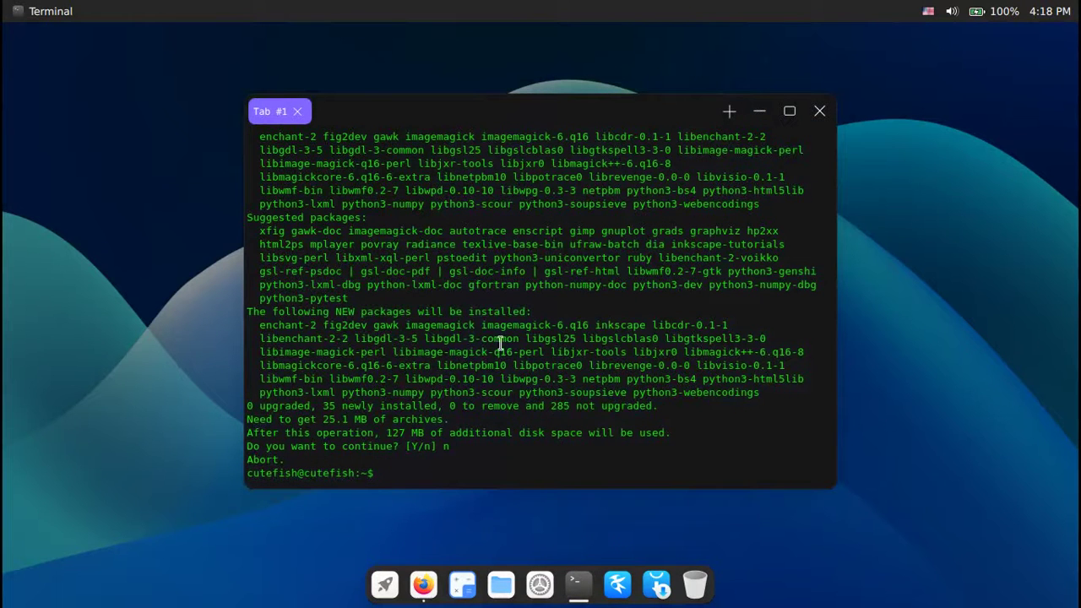
key(ctrl+l)
text(gcc)
key(Return)
text(g++)
key(Return)
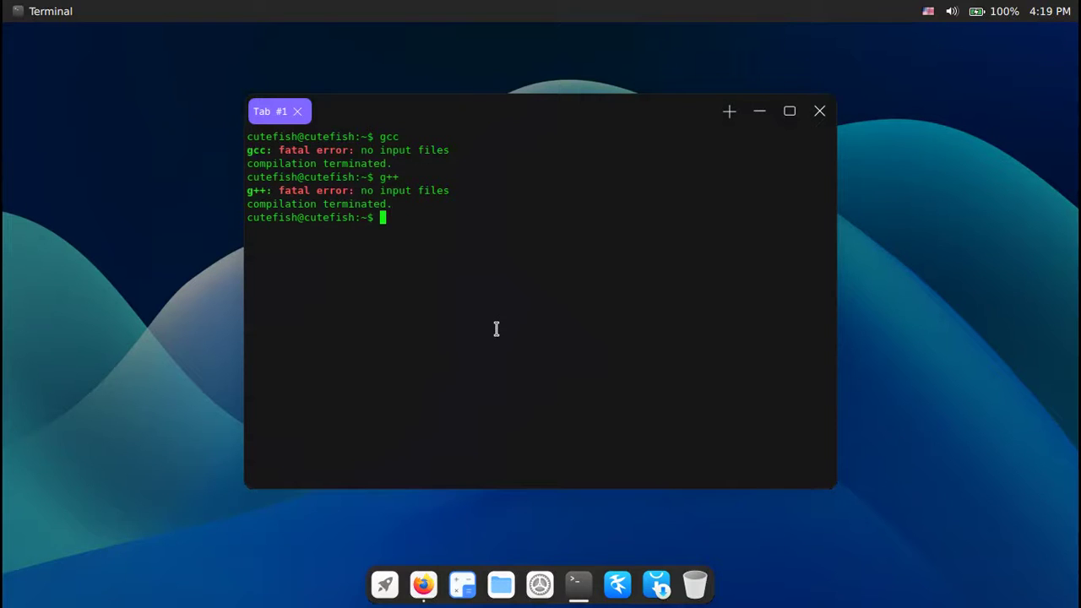
Check for Ruby and Python by running "irb" and "python3", and exit the Python interpreter
text(irb)
key(Return)
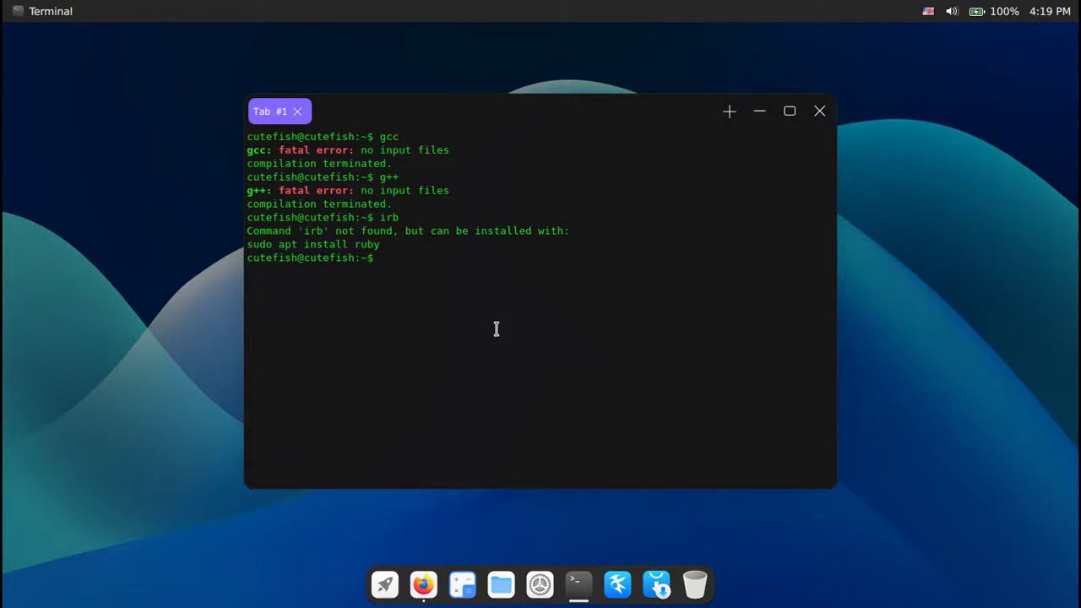
text(python3)
key(Return)
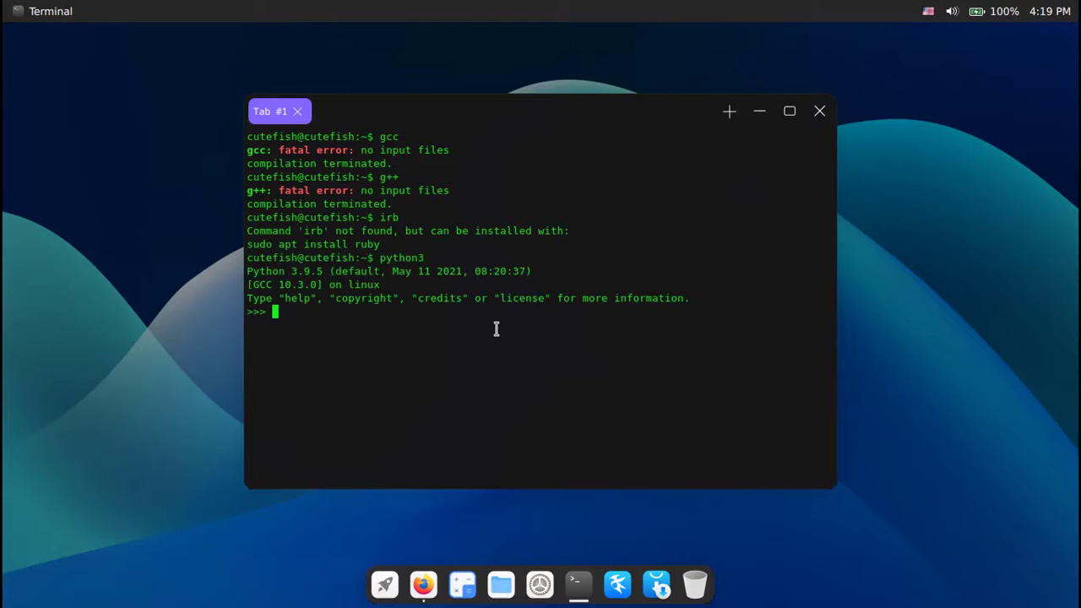
key(ctrl+d)
Check for Perl and R by running "perl --version" and "R", and review the output
text(perl --version)
key(Return)
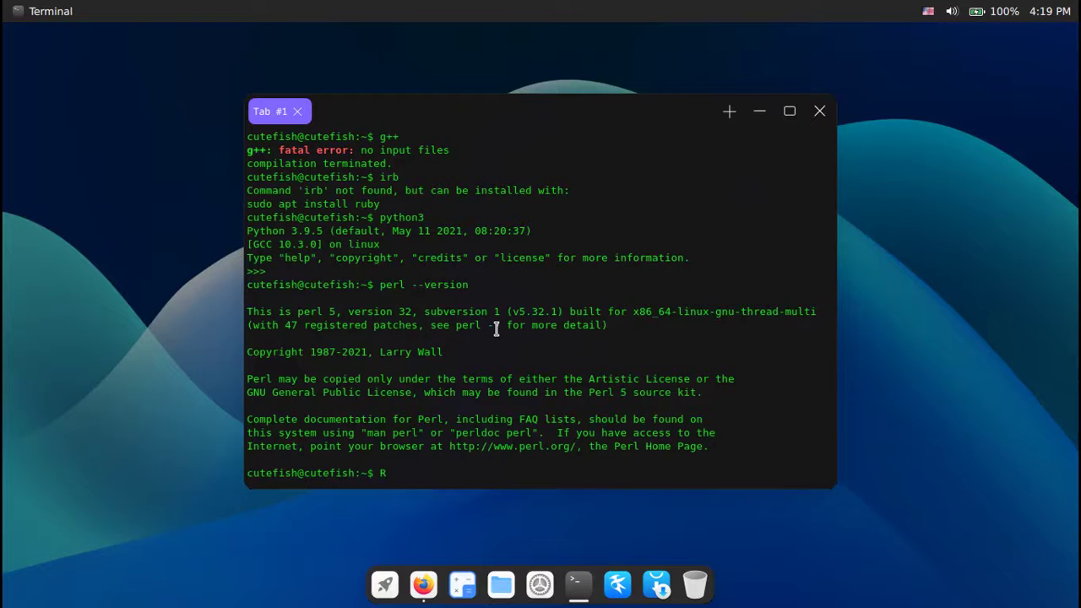
key(Return)
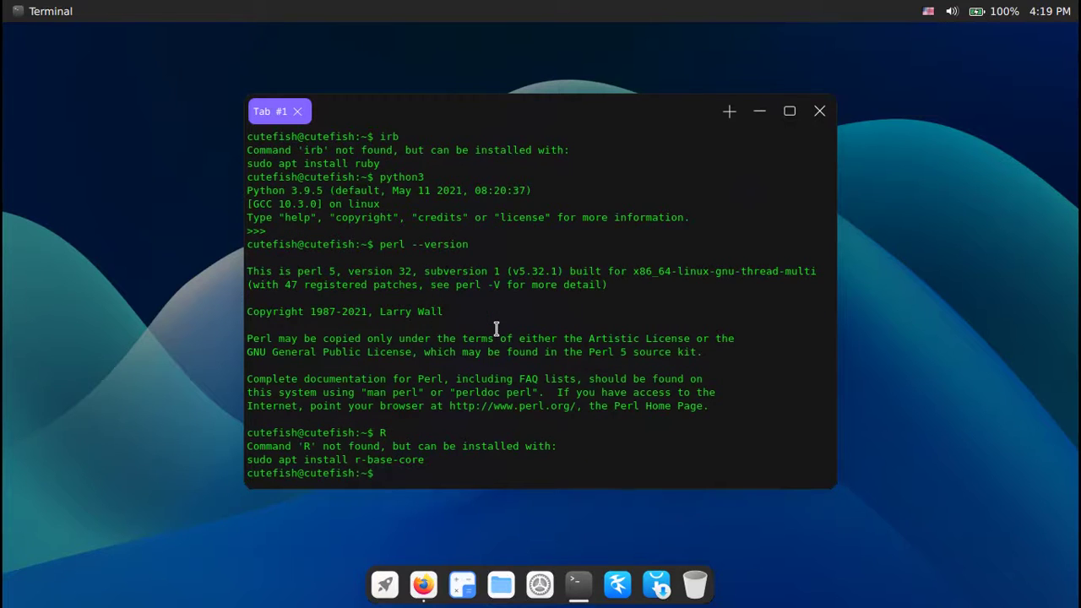
scroll(497, 329, up, 2)
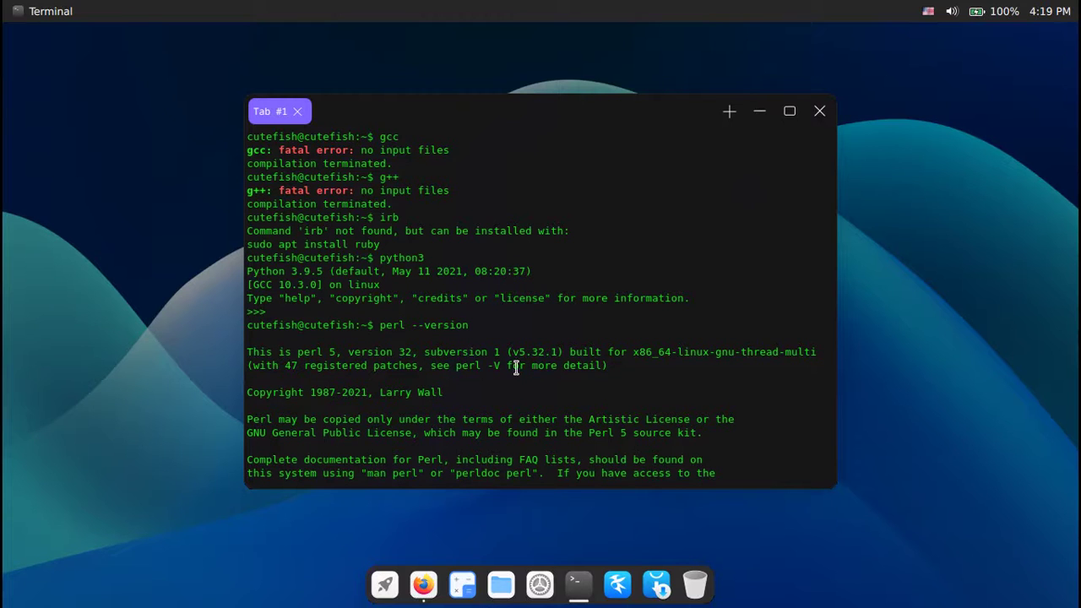
text(R)
key(Return)
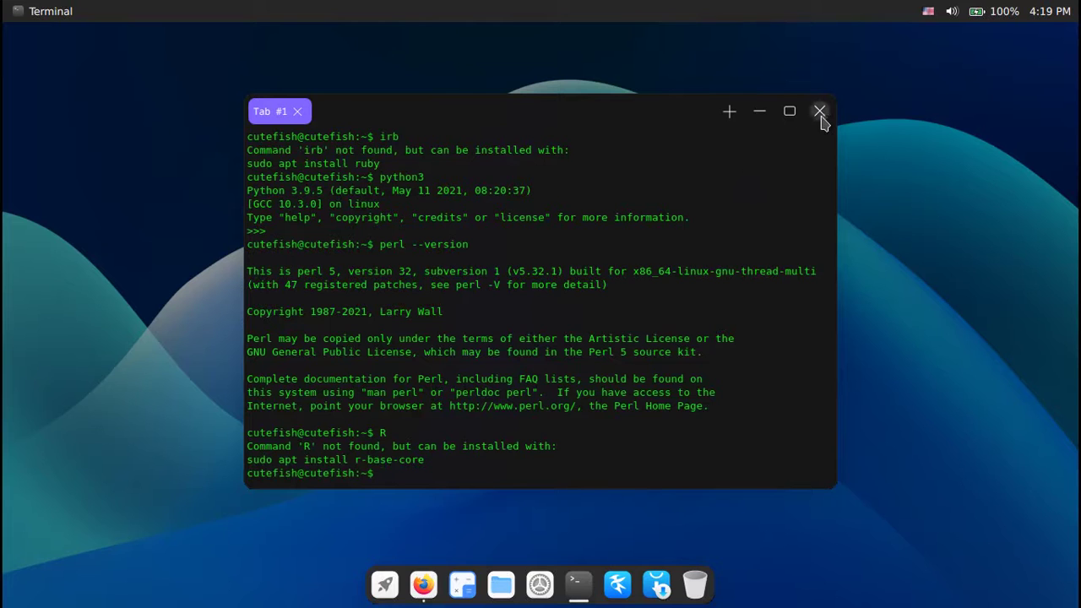
Check for the Vim and Vi text editors by running "vim" and "vi"
text(im)
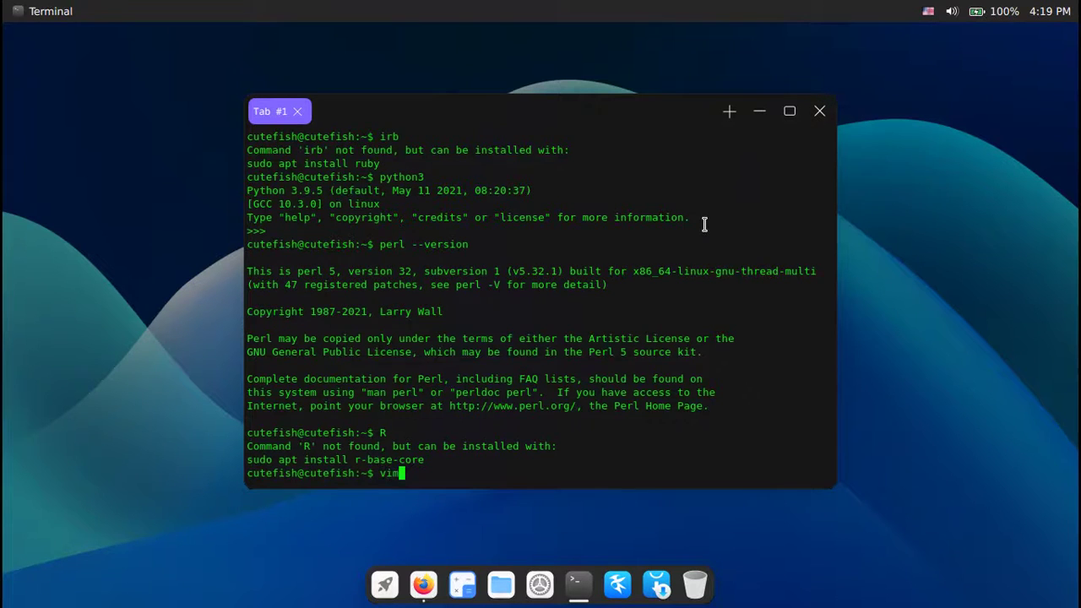
key(Return)
text(vi)
key(Return)
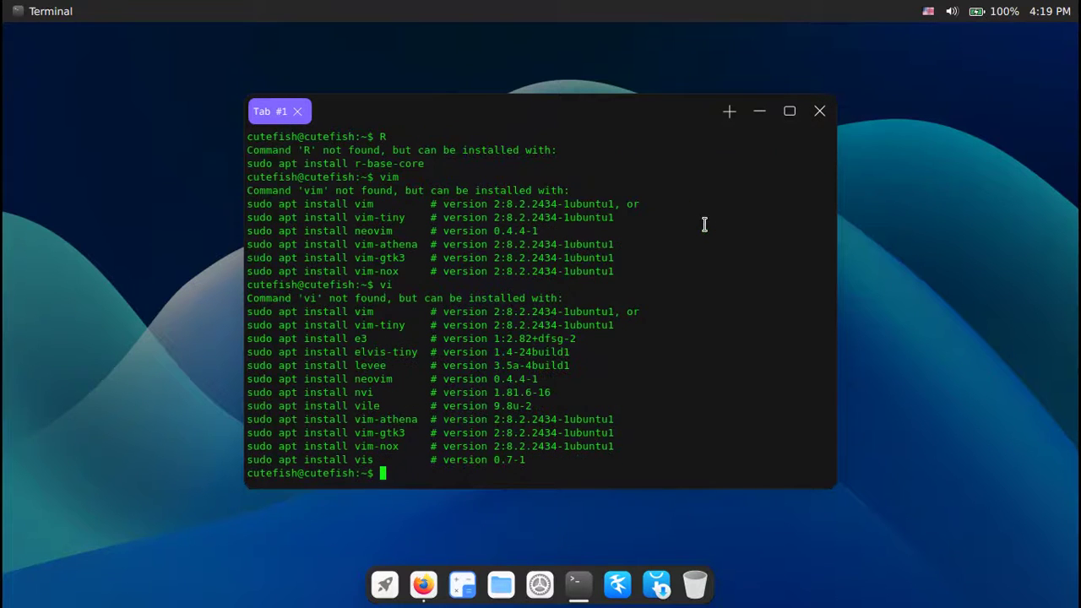
Clear the terminal output, run "nano" to check the editor, exit it, and close Terminal
key(ctrl+l)
text(nano)
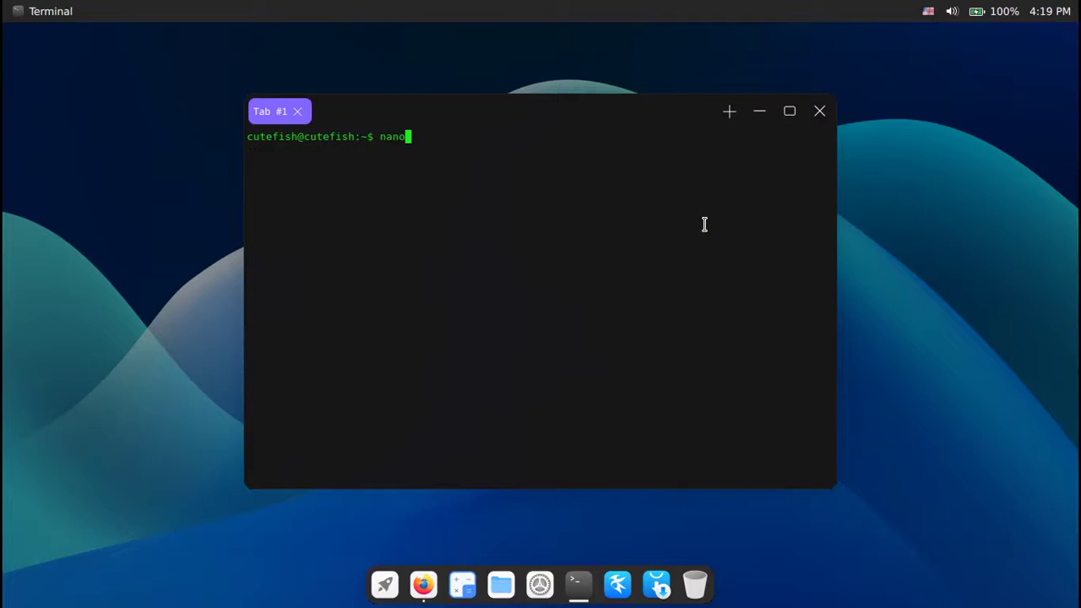
key(Return)
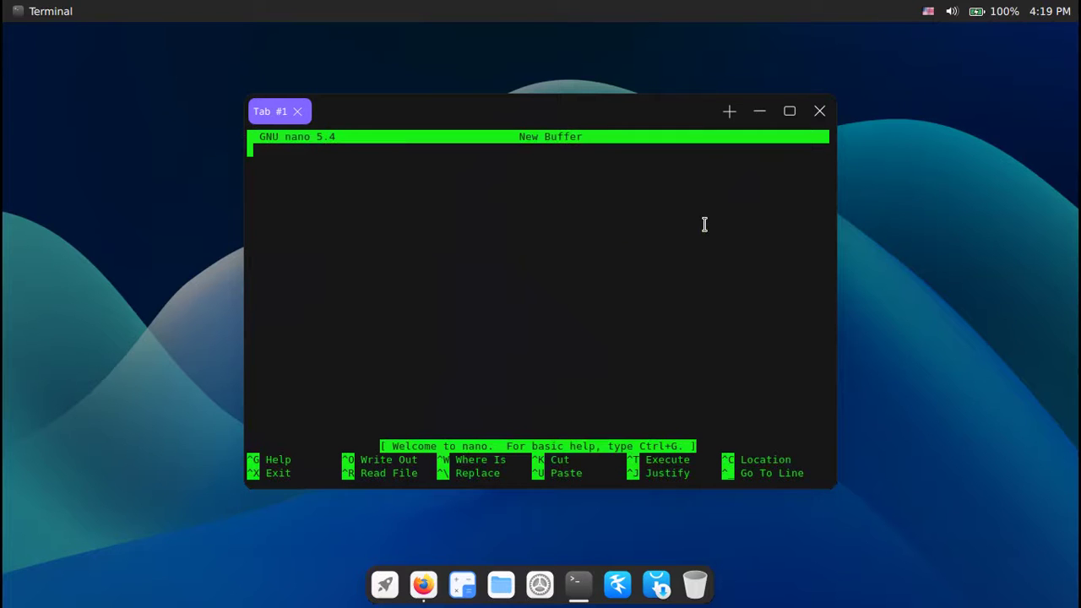
key(ctrl+x)
key(ctrl+d)
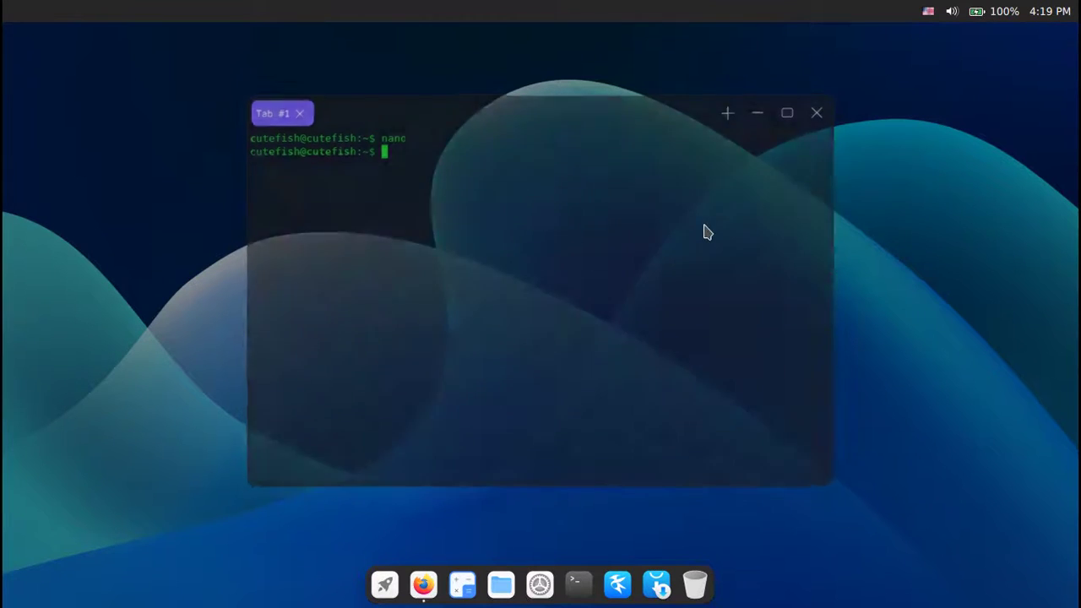
click(385, 585)
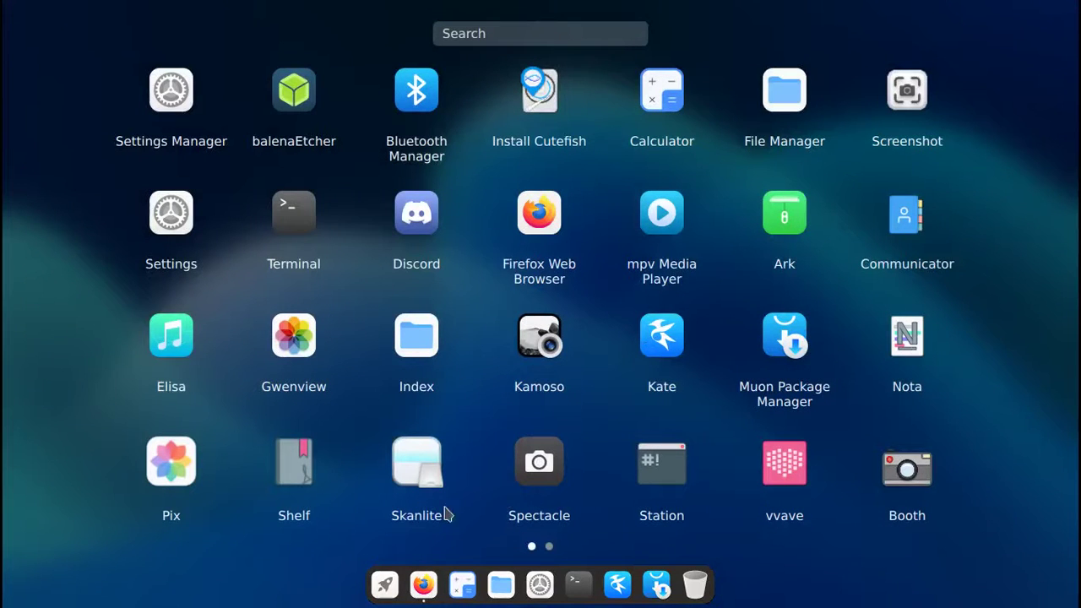
click(423, 585)
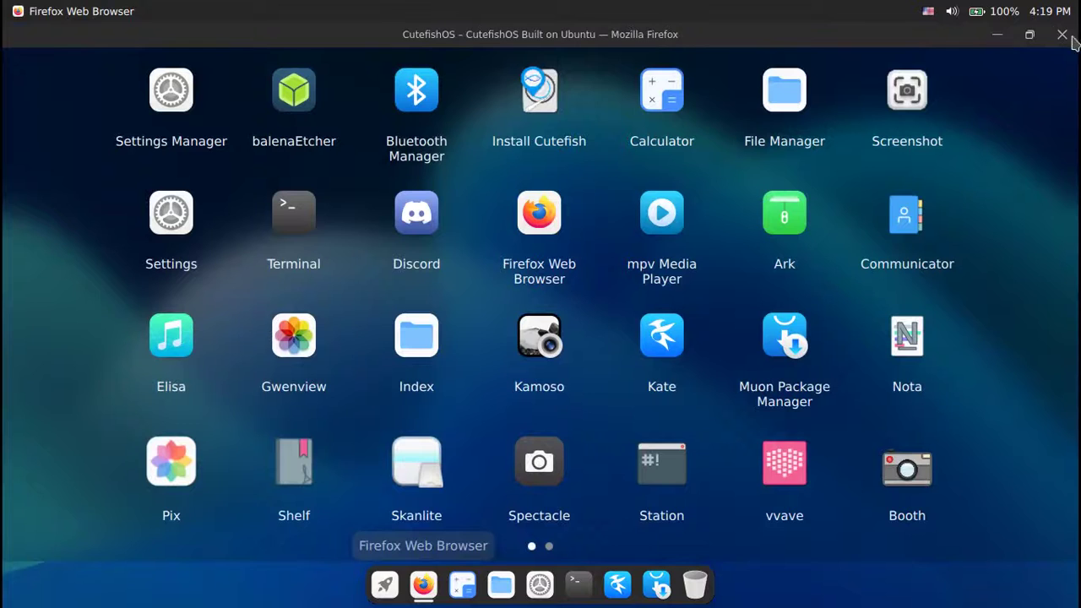
click(997, 35)
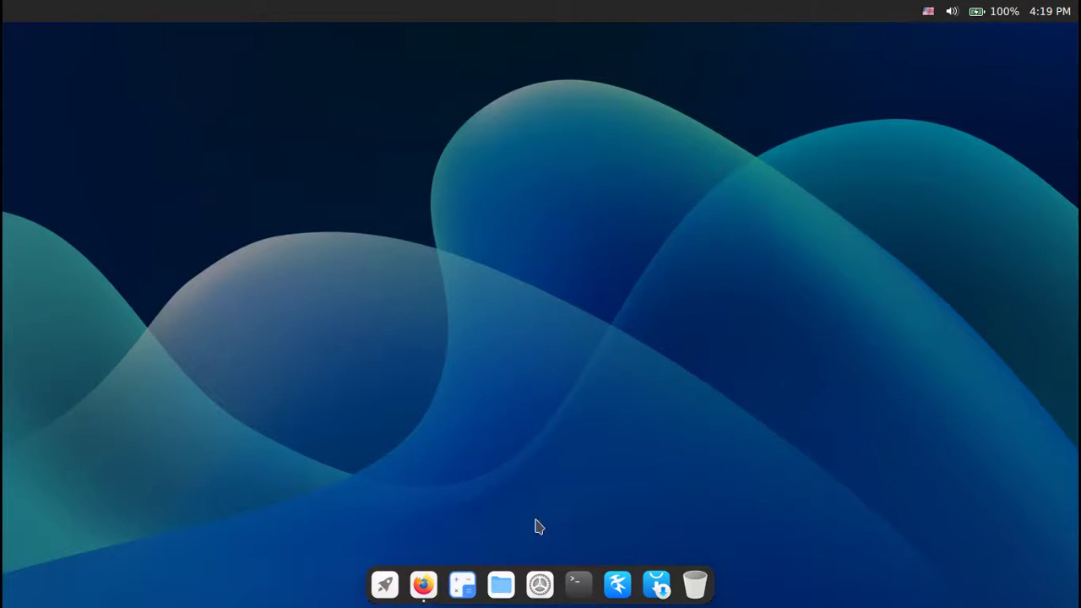
Launch Install Cutefish from the application launcher, view the installer's About information, and close that dialog
click(382, 589)
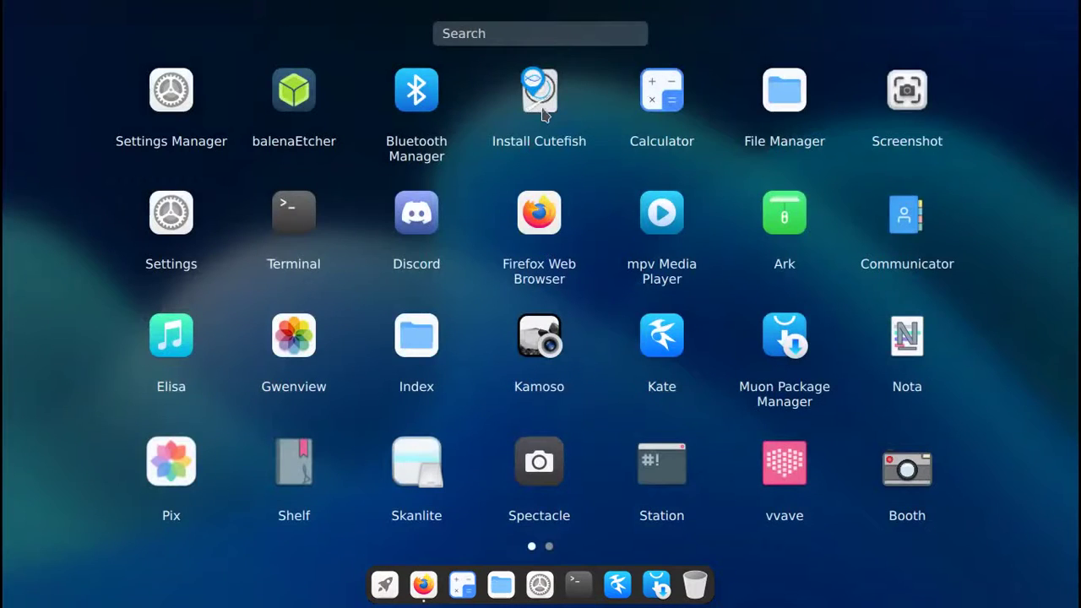
click(544, 114)
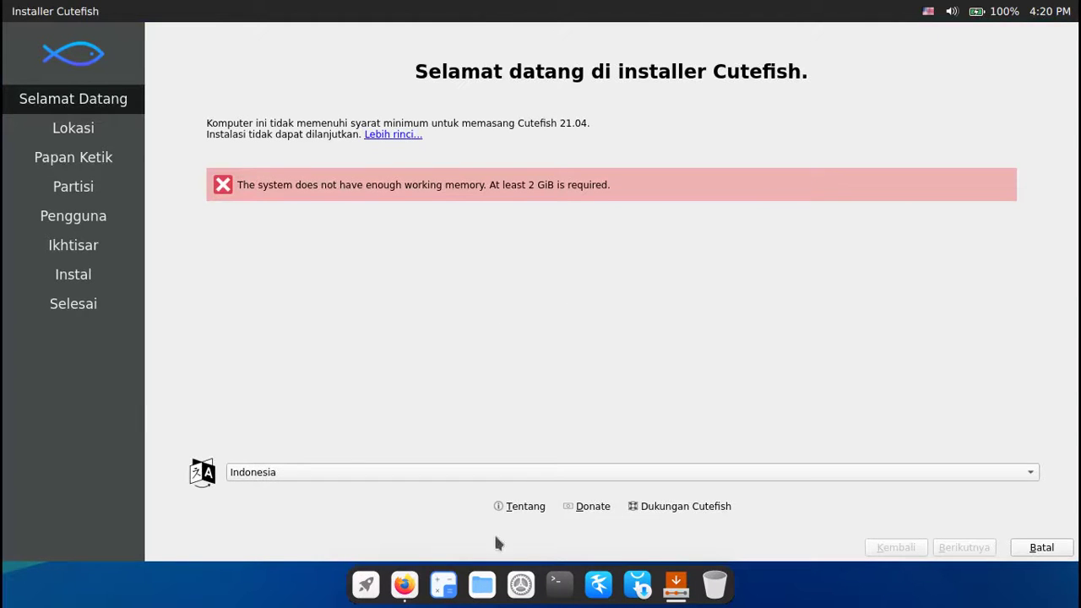
click(519, 507)
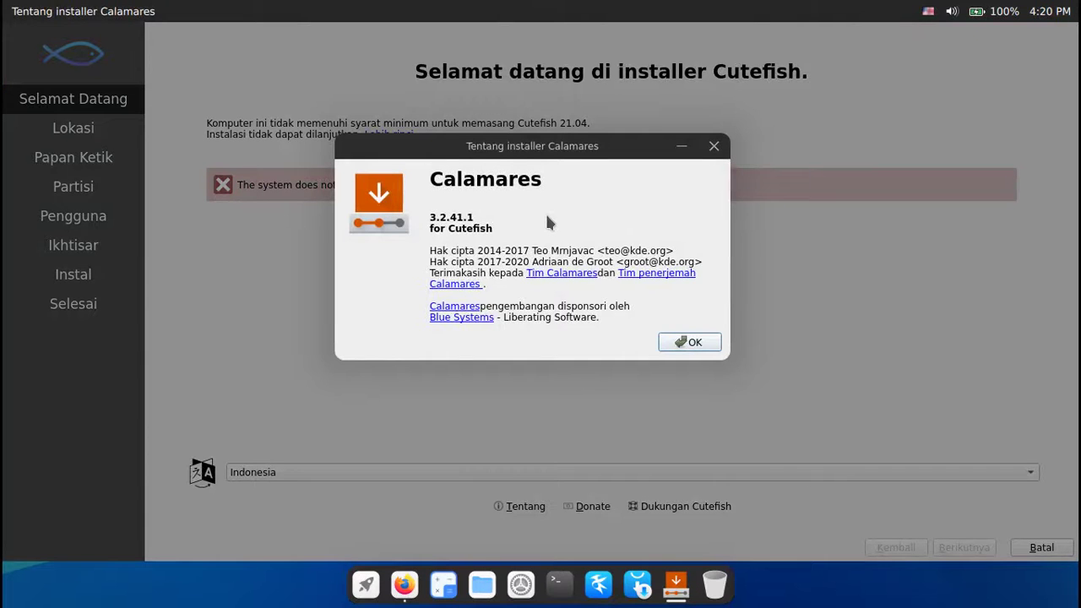
click(708, 345)
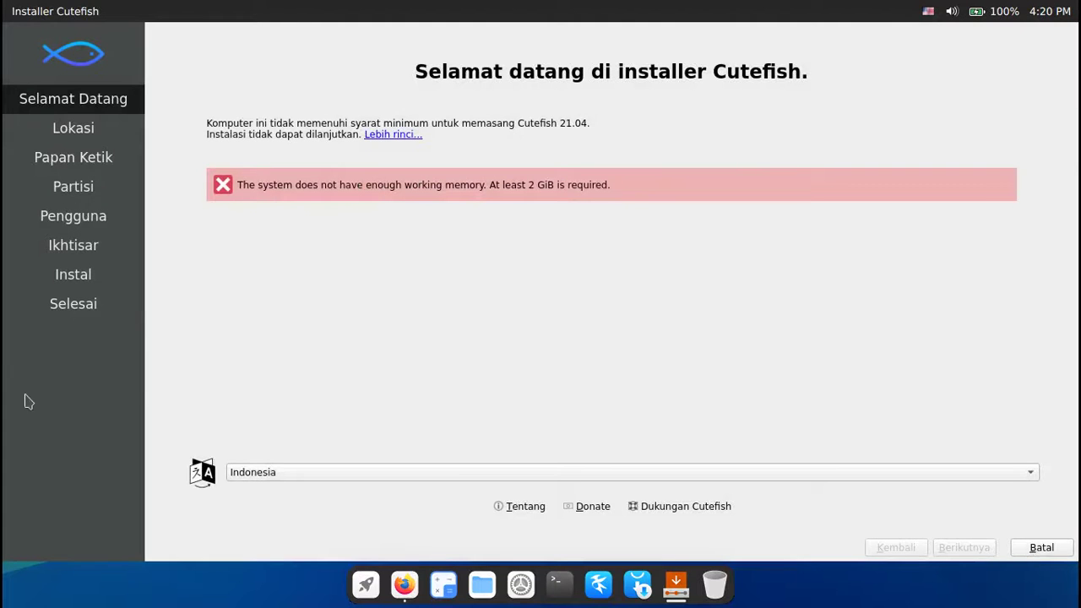
Cancel the Cutefish installation and confirm closing the installer
click(1054, 547)
click(613, 278)
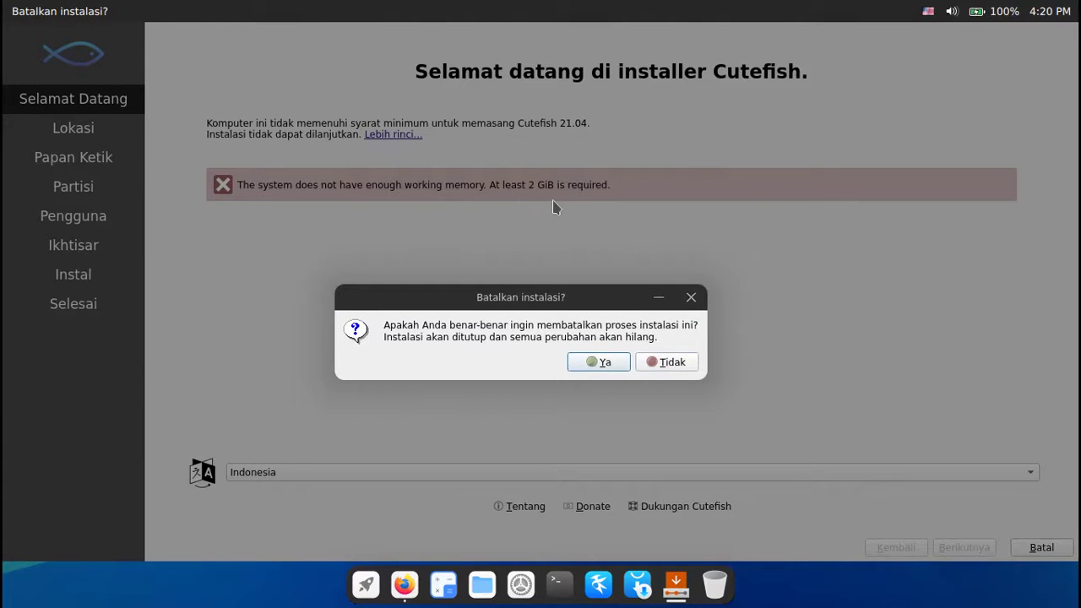
click(604, 365)
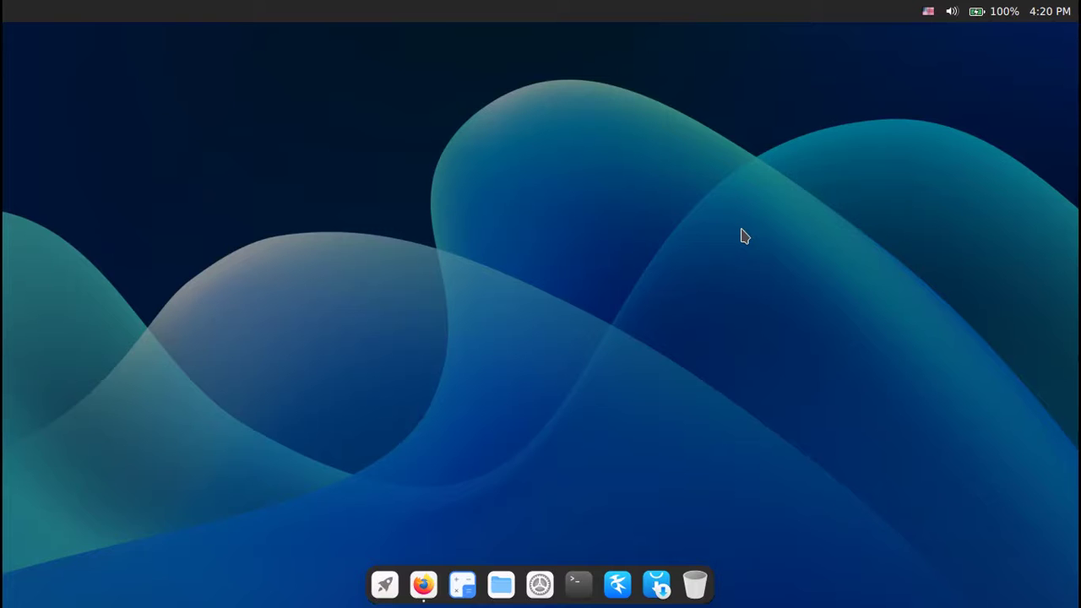
Bring up Firefox with the CutefishOS pages and close the browser with all its tabs
click(426, 584)
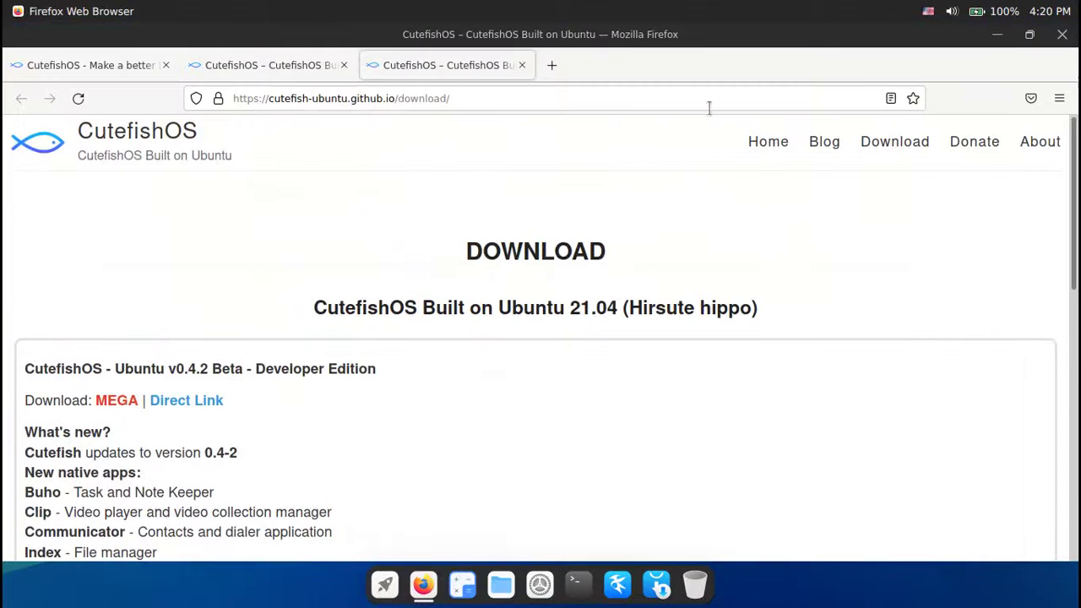
click(1062, 37)
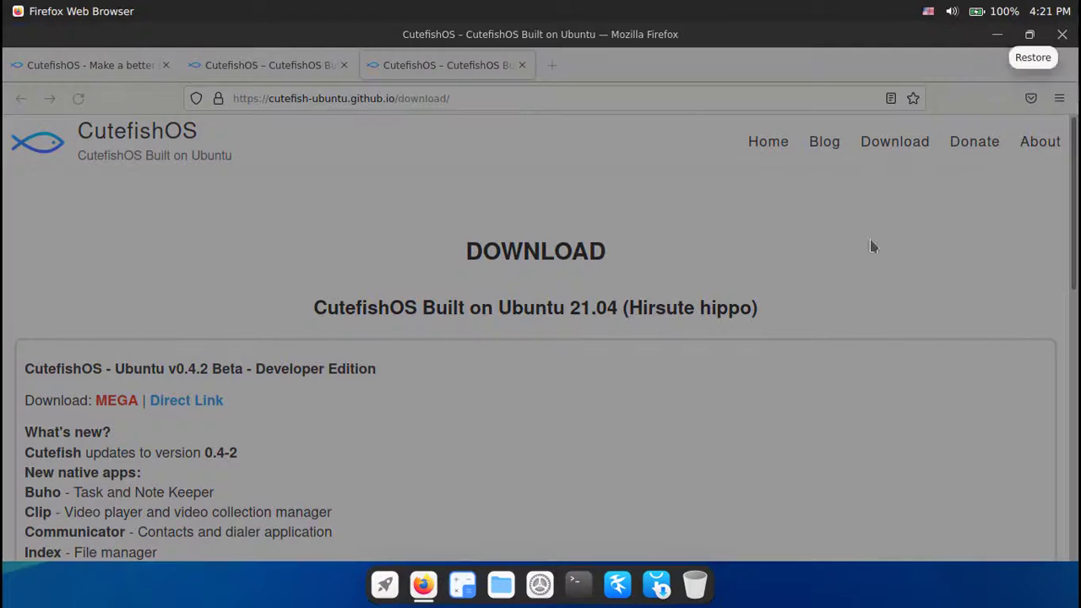
click(646, 210)
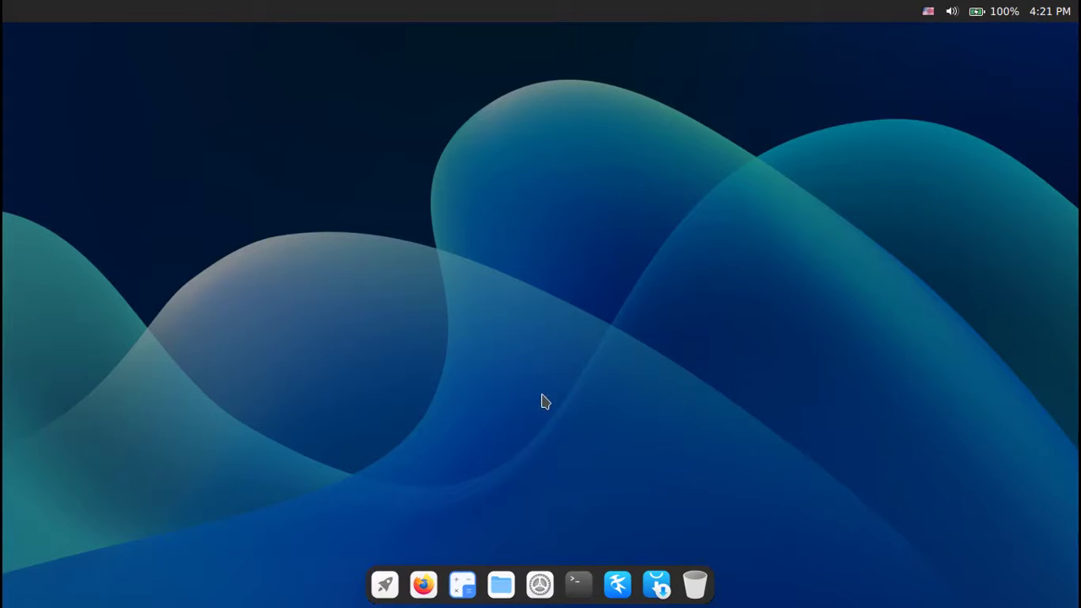
Examine the preinstalled applications on both pages of the application launcher and return to the desktop
click(383, 594)
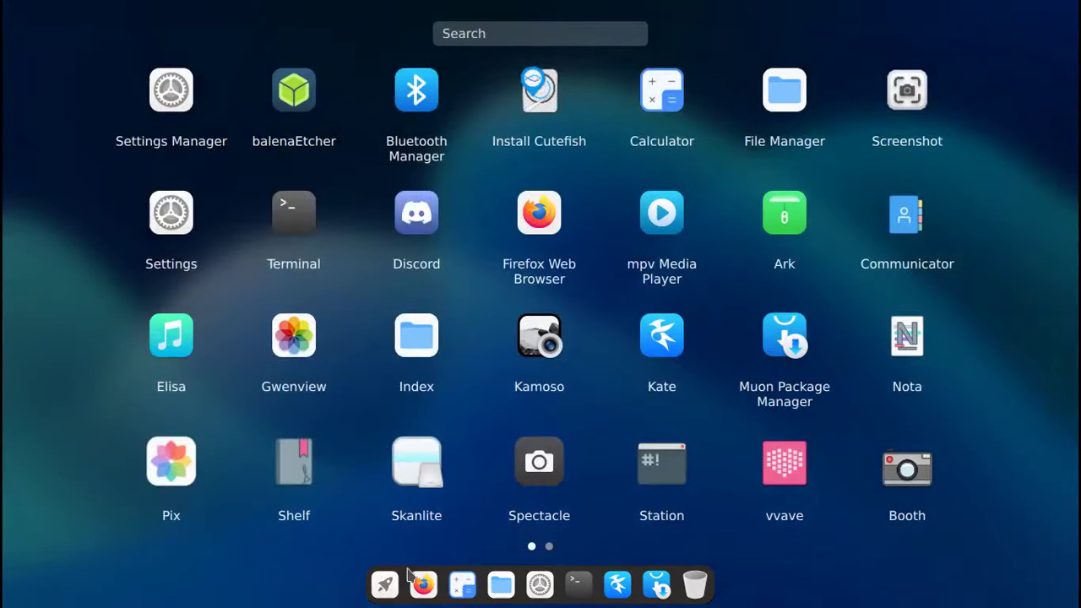
scroll(661, 323, down, 1)
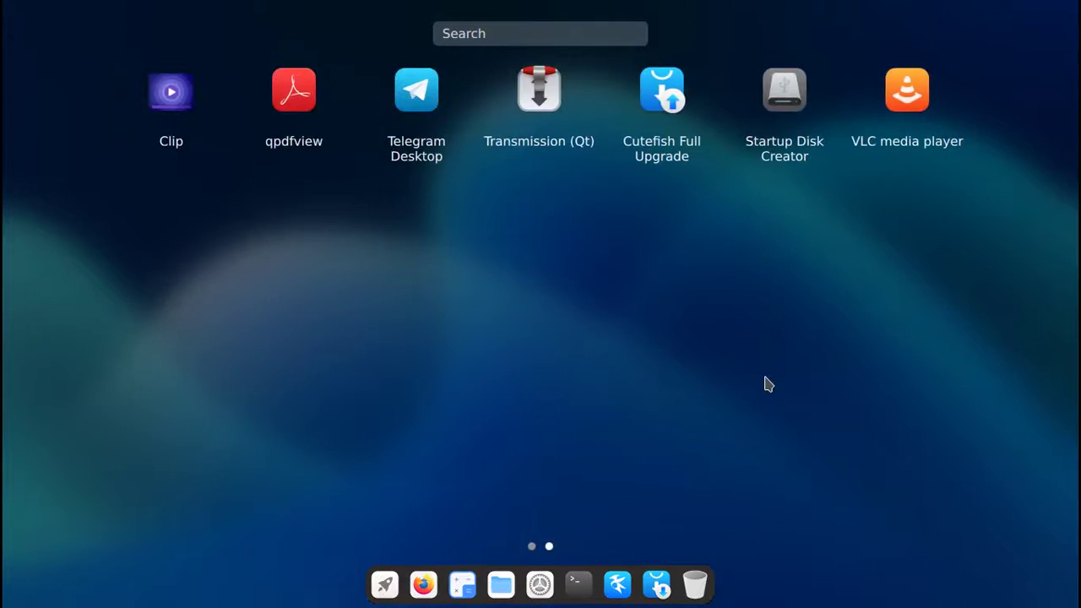
scroll(766, 383, up, 1)
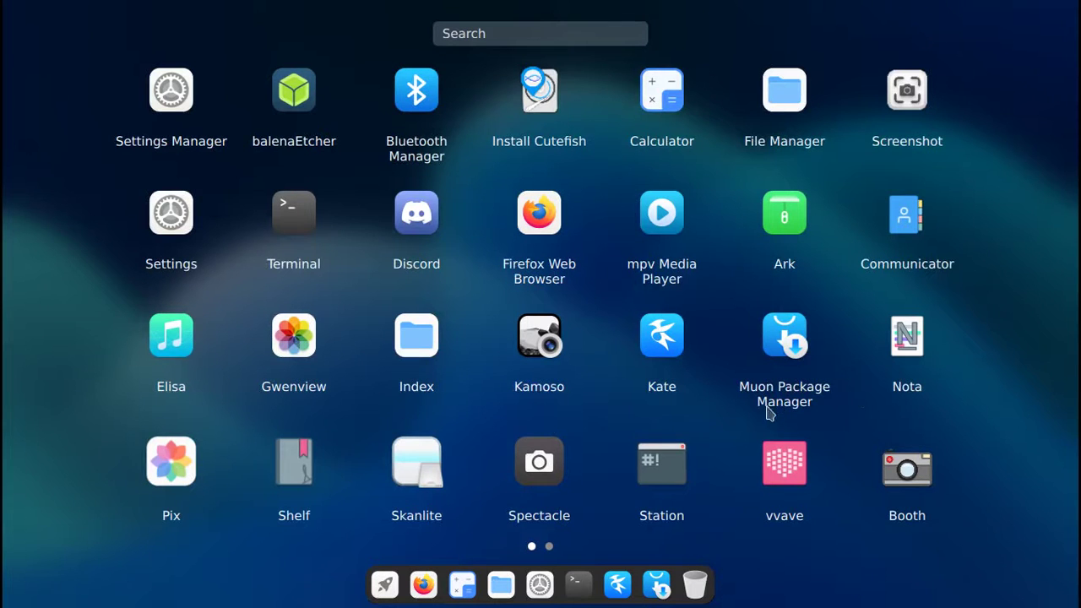
scroll(785, 409, down, 1)
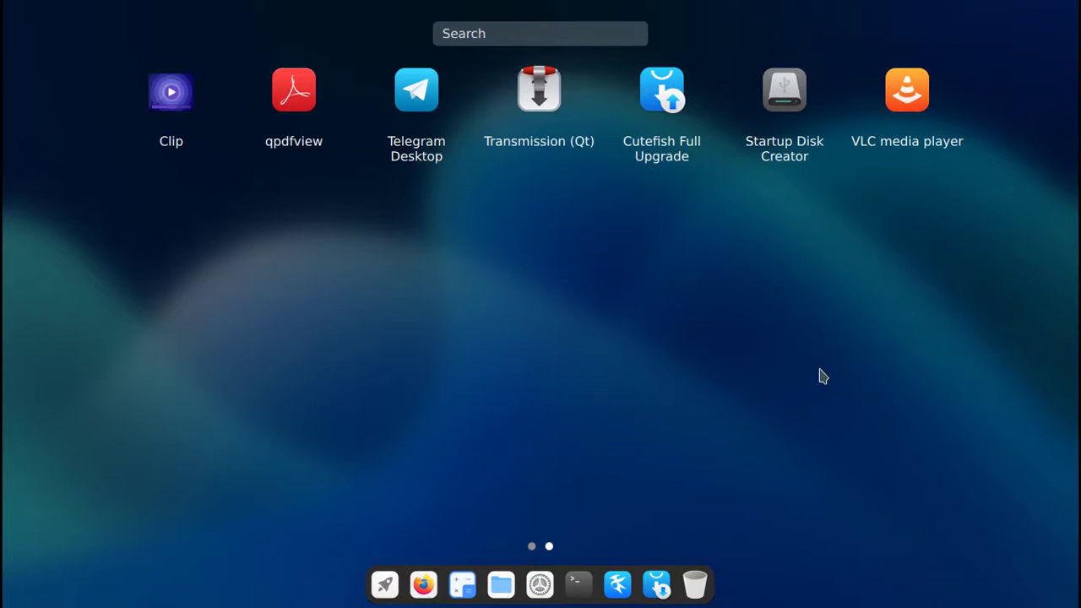
scroll(473, 173, up, 1)
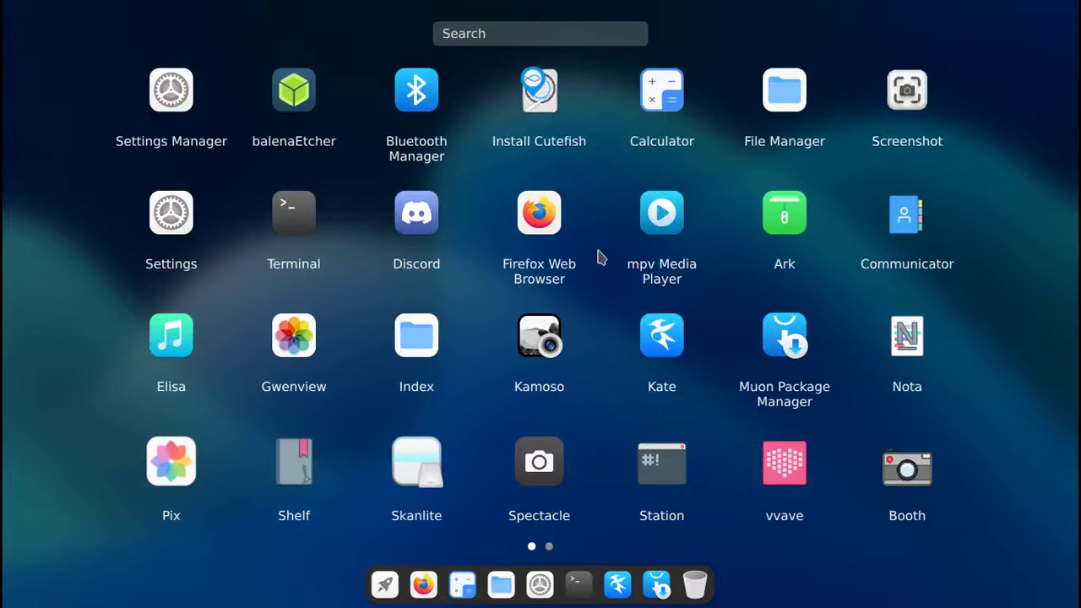
scroll(609, 336, down, 1)
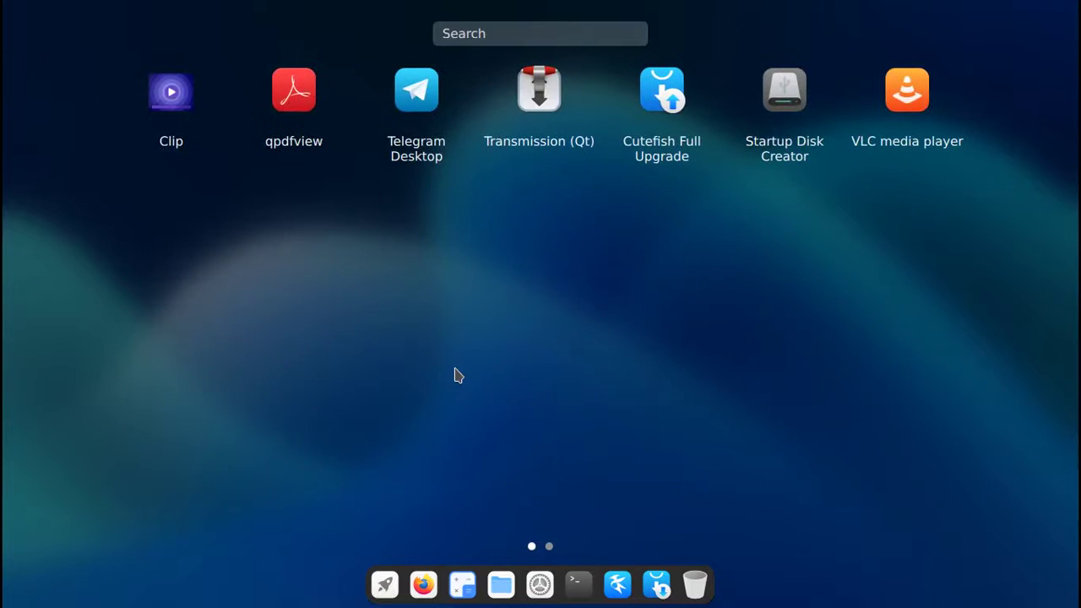
scroll(456, 369, up, 1)
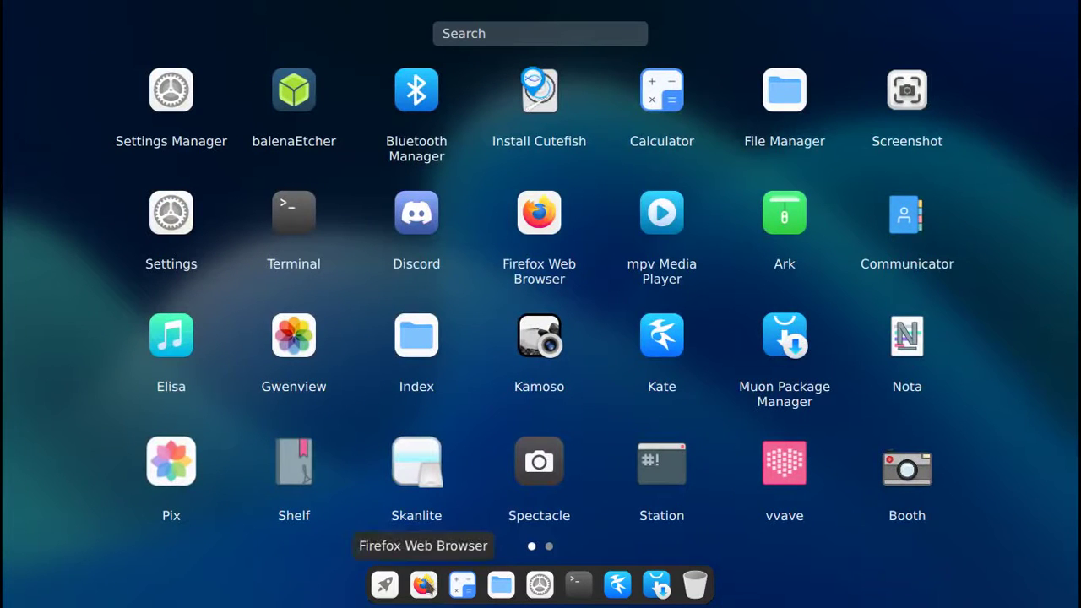
click(385, 587)
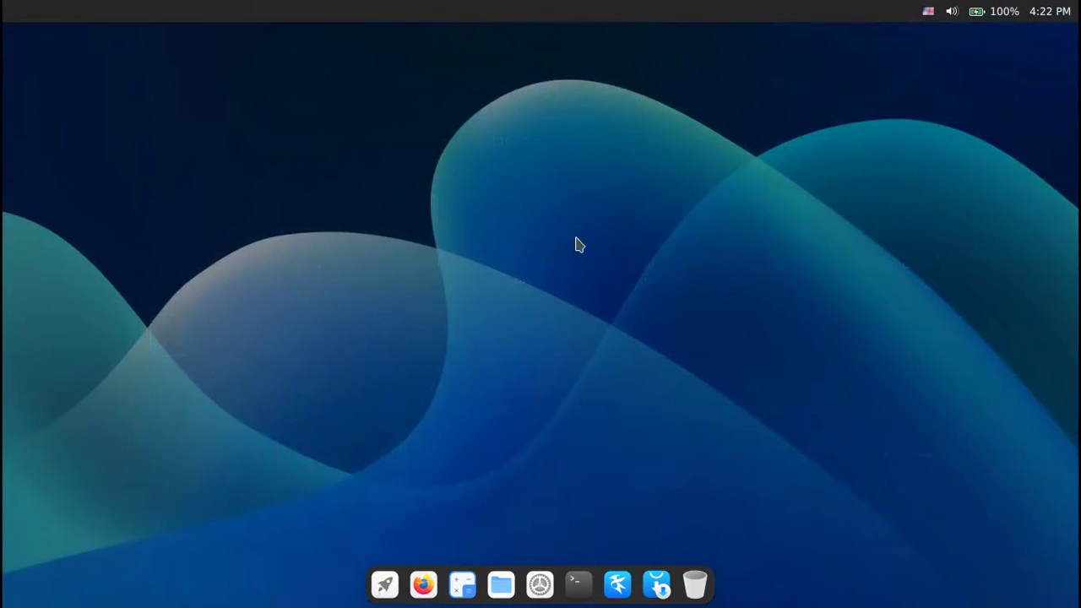